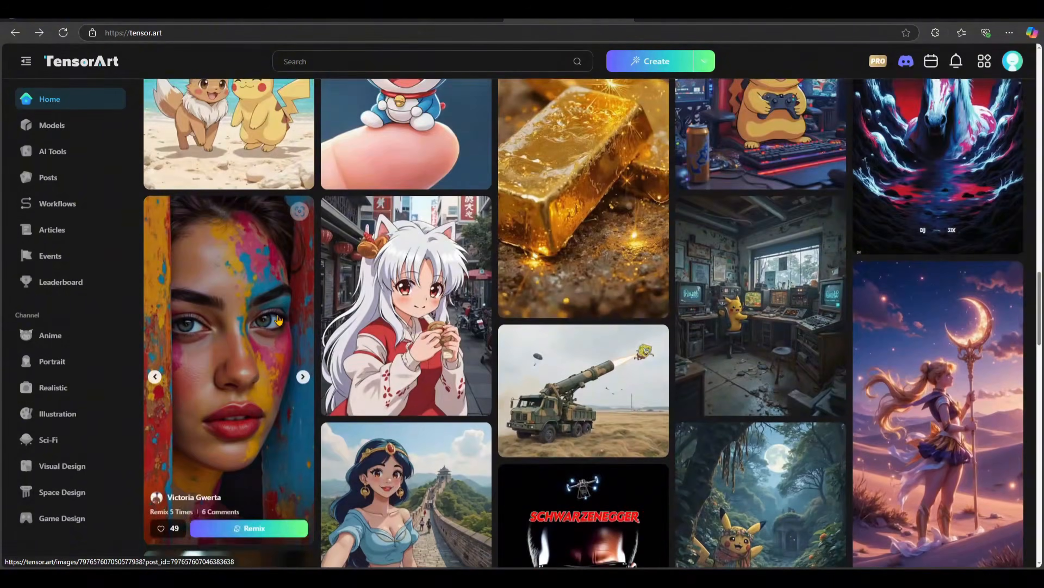
# Step: Look through the AI Tools page and the trending models listed on the Models page
pyautogui.scroll(15, 279, 320)
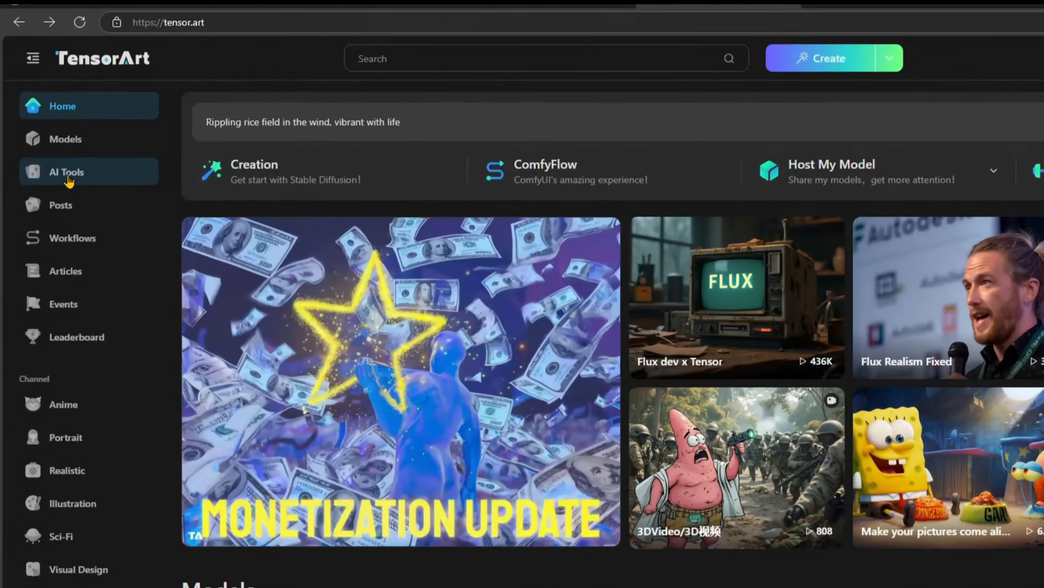
pyautogui.click(67, 175)
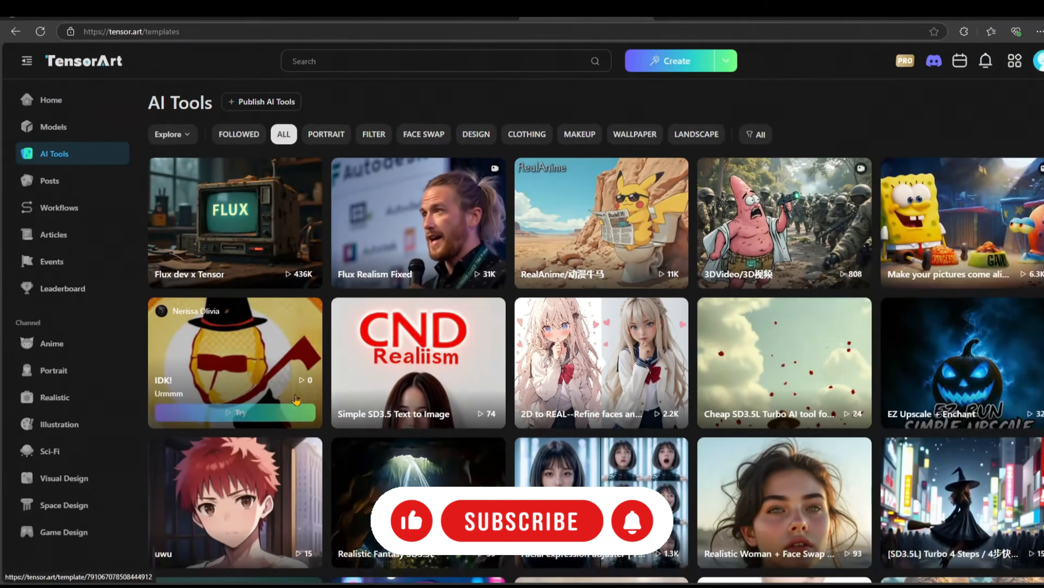
pyautogui.scroll(-5, 287, 390)
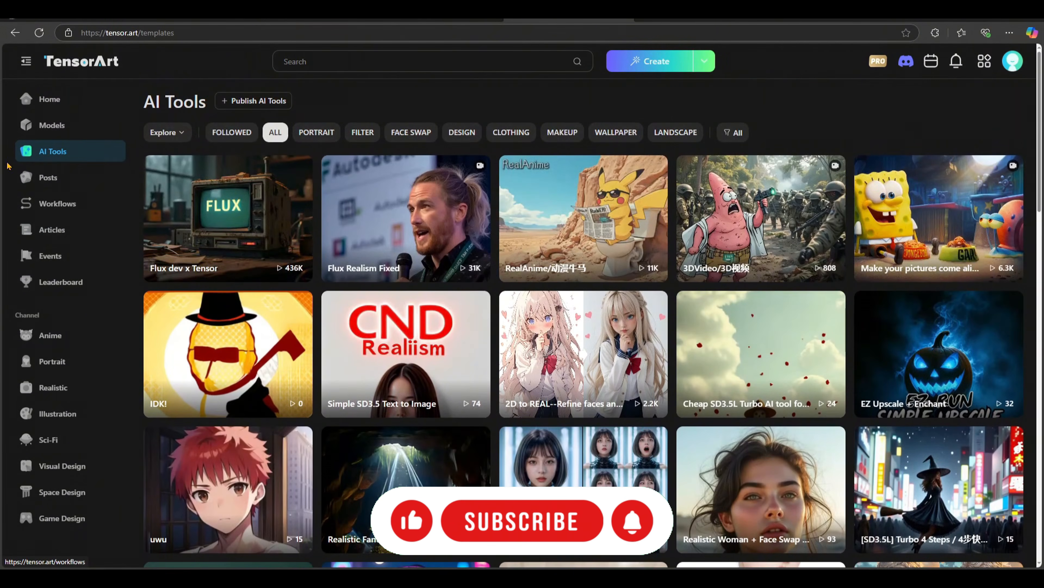
pyautogui.click(64, 128)
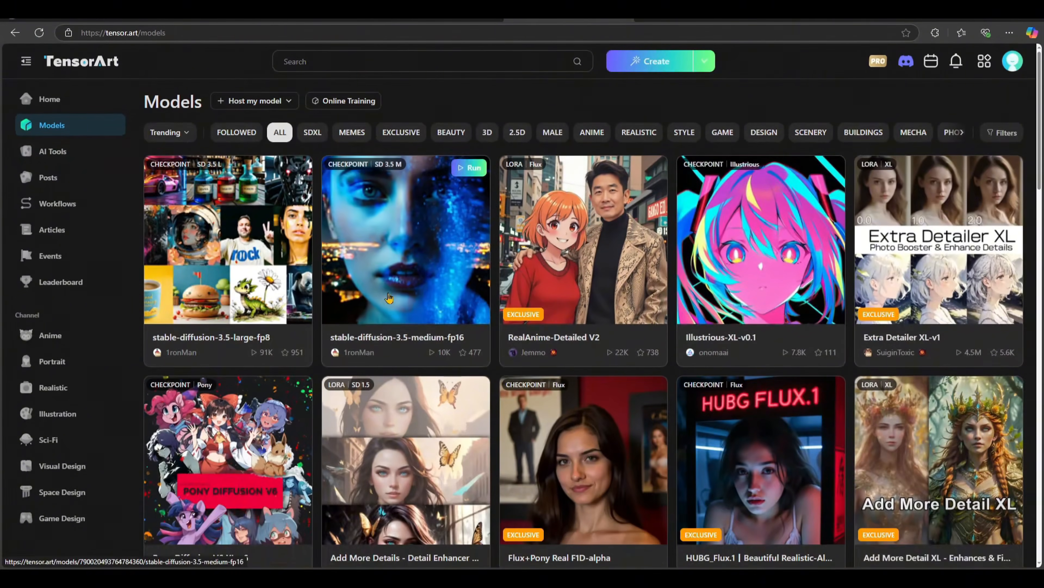
pyautogui.scroll(-5, 371, 288)
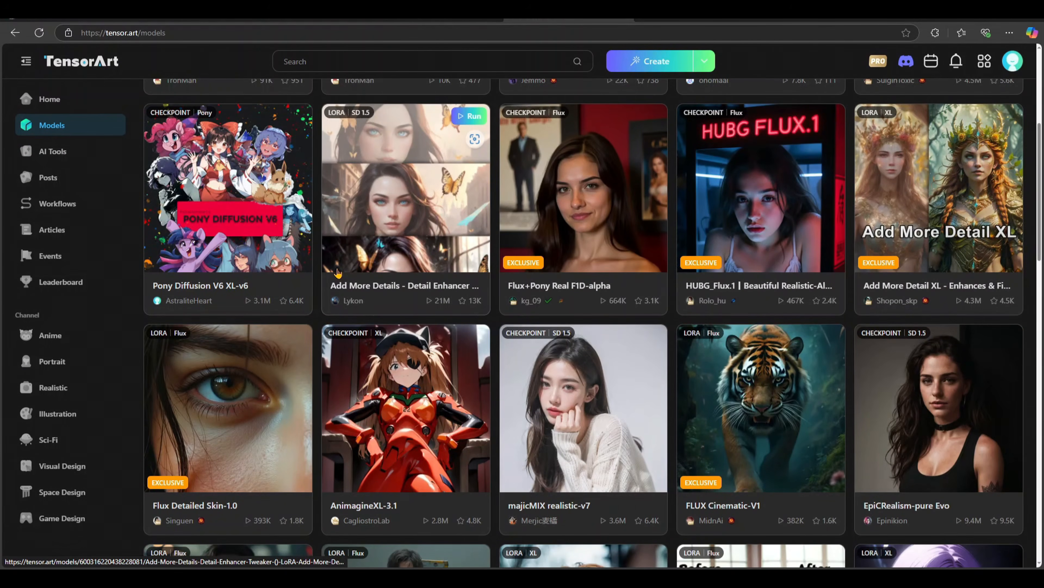
pyautogui.scroll(5, 355, 309)
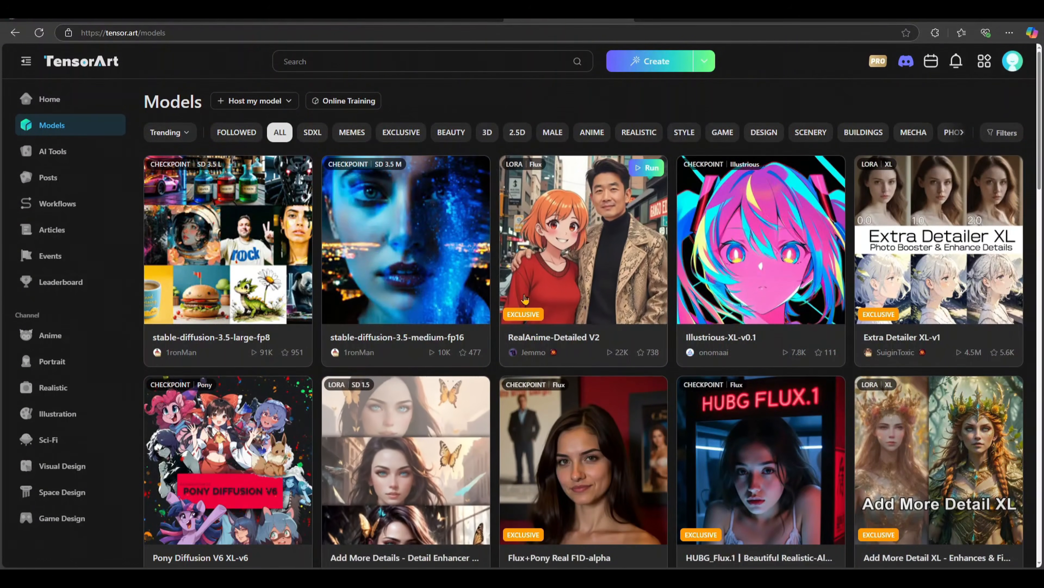
pyautogui.scroll(-4, 530, 309)
pyautogui.scroll(-5, 529, 310)
pyautogui.scroll(-6, 530, 310)
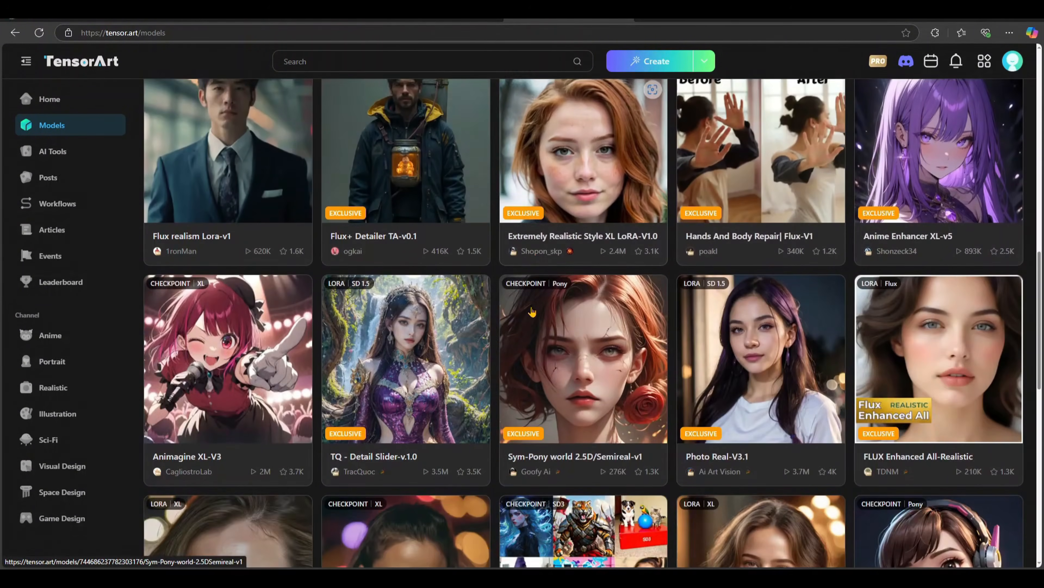
pyautogui.scroll(4, 532, 311)
pyautogui.scroll(10, 531, 312)
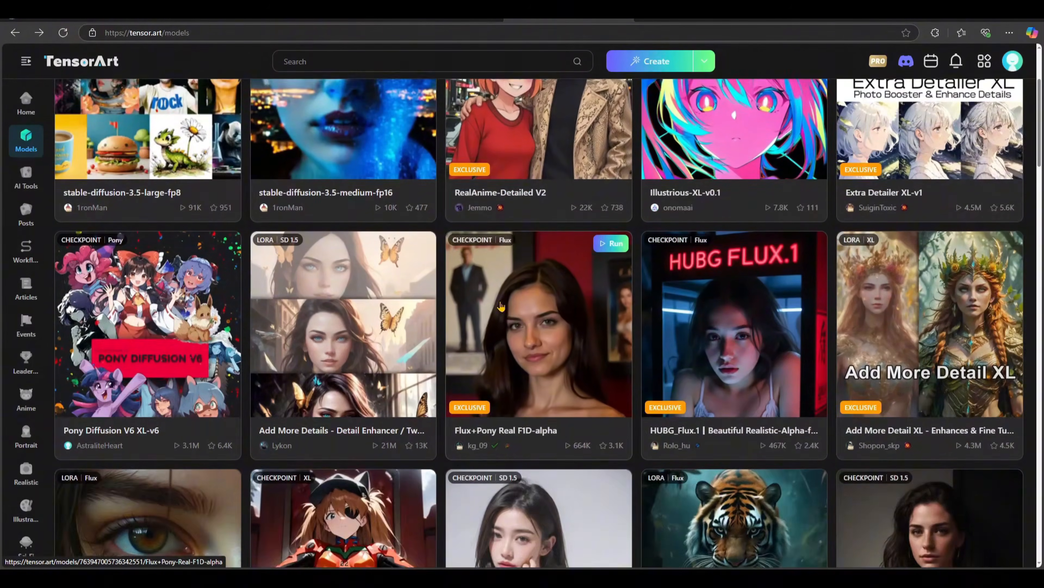
pyautogui.scroll(5, 92, 218)
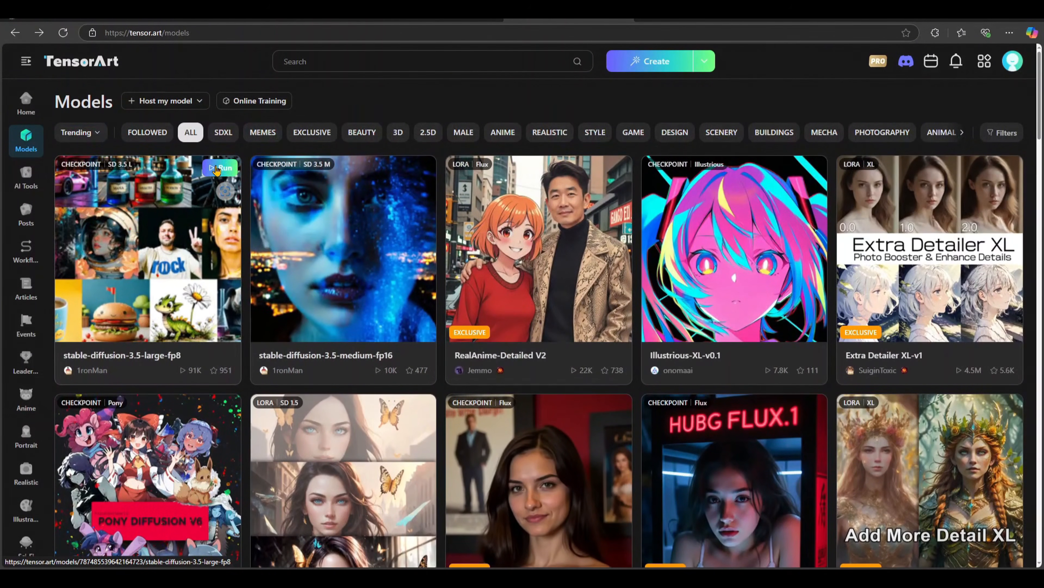
# Step: Open the page of the stable-diffusion-3.5-large fp8 checkpoint and run the model in the image generation studio
pyautogui.click(173, 217)
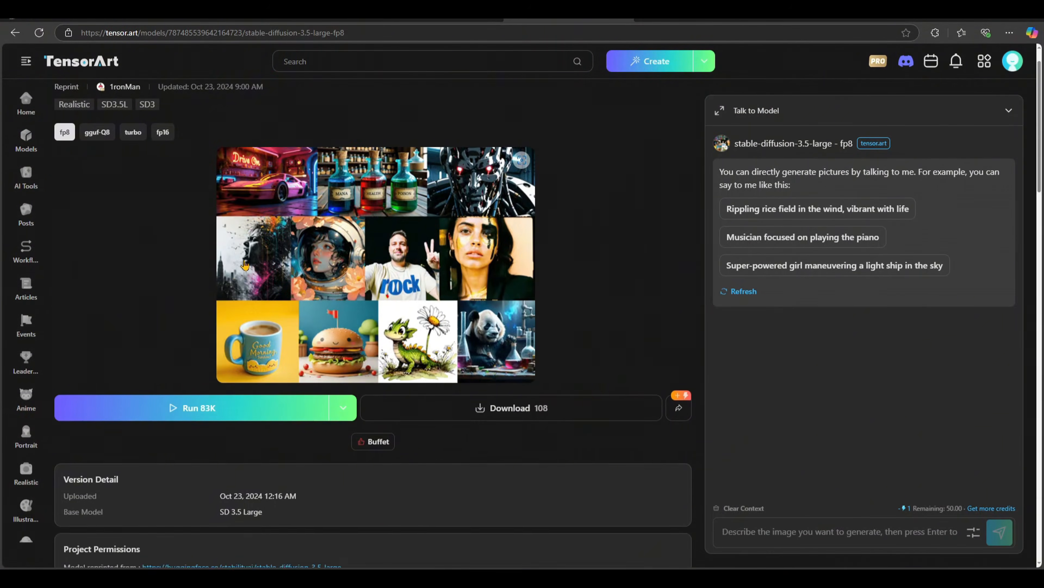
pyautogui.scroll(-5, 245, 264)
pyautogui.scroll(-5, 245, 264)
pyautogui.scroll(10, 244, 265)
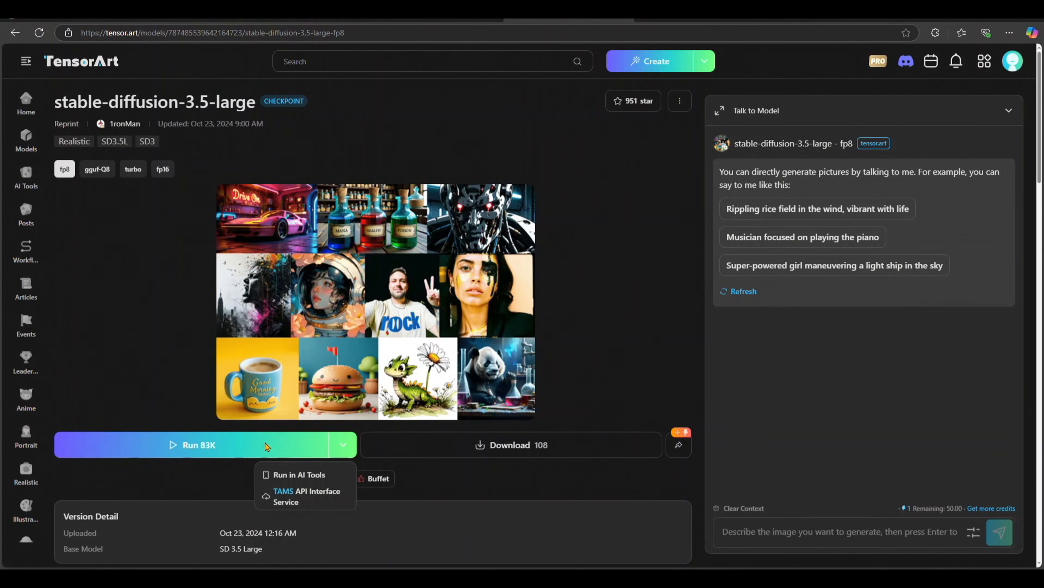
pyautogui.click(268, 445)
pyautogui.click(649, 371)
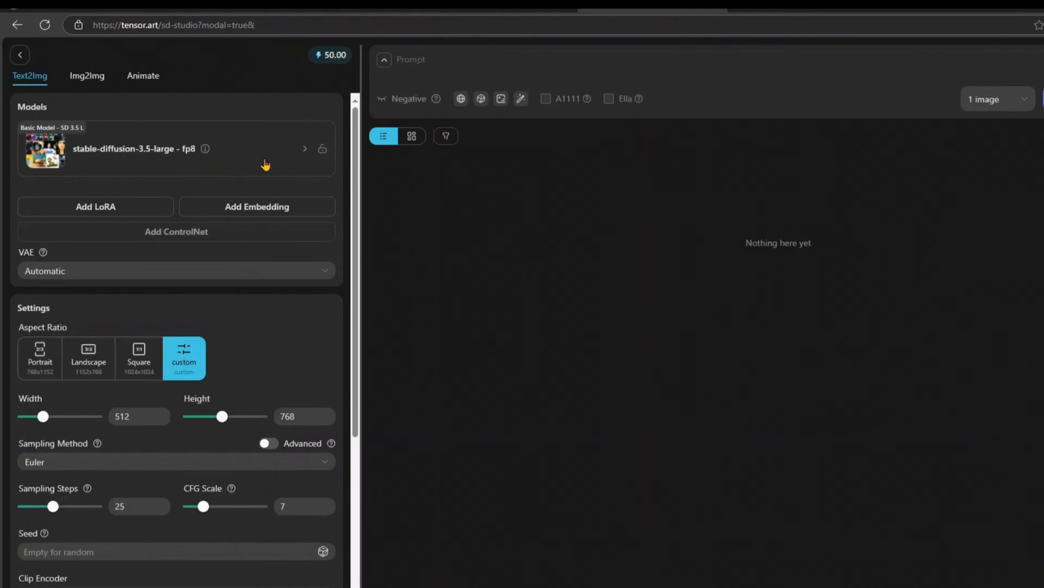
# Step: Change the base model for image generation to 3D Cartoon Vision, version V1 Beta
pyautogui.click(397, 169)
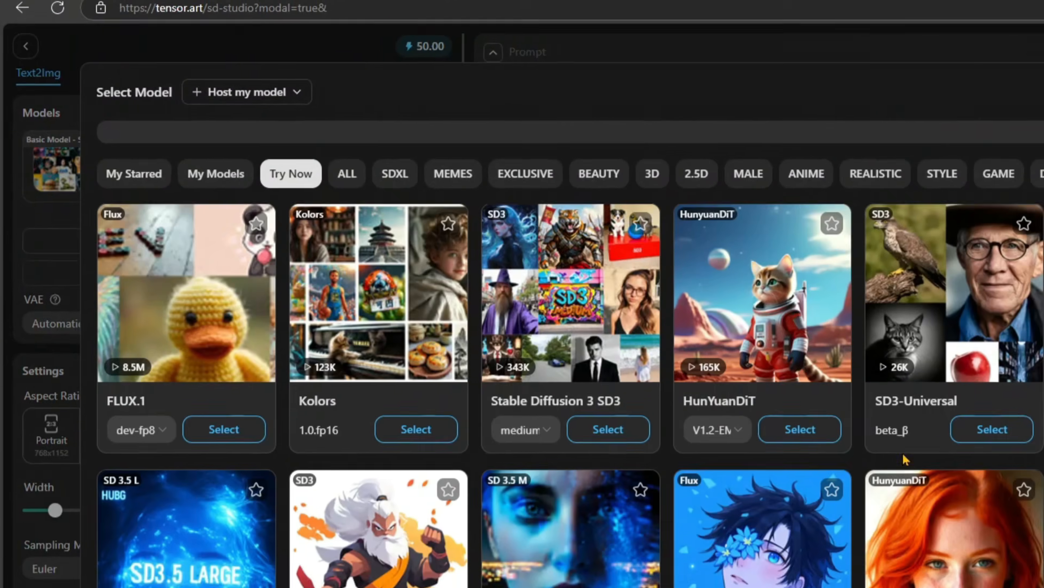
pyautogui.scroll(-5, 631, 353)
pyautogui.scroll(3, 649, 354)
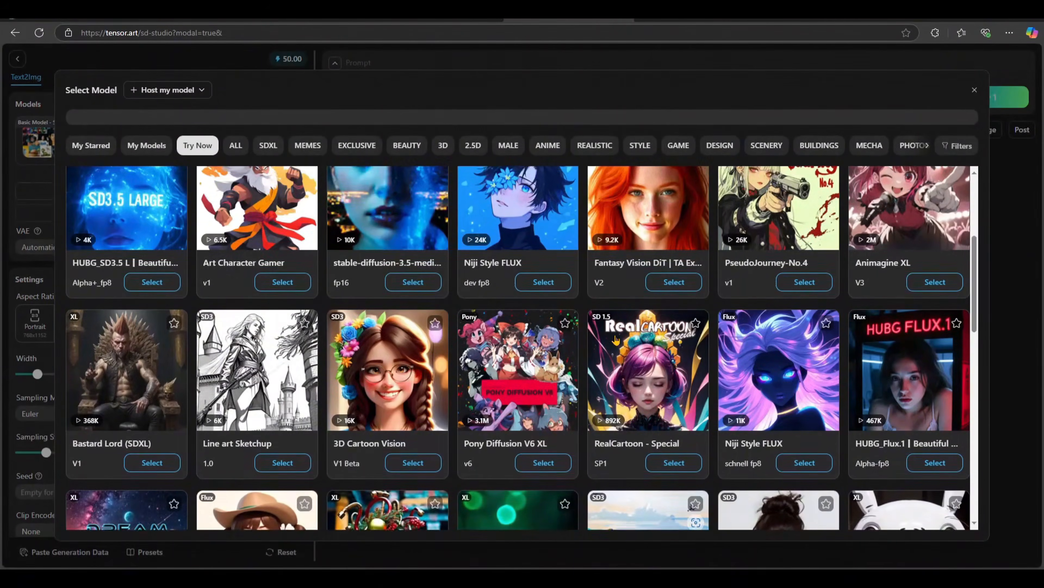
pyautogui.scroll(3, 616, 339)
pyautogui.scroll(-6, 452, 370)
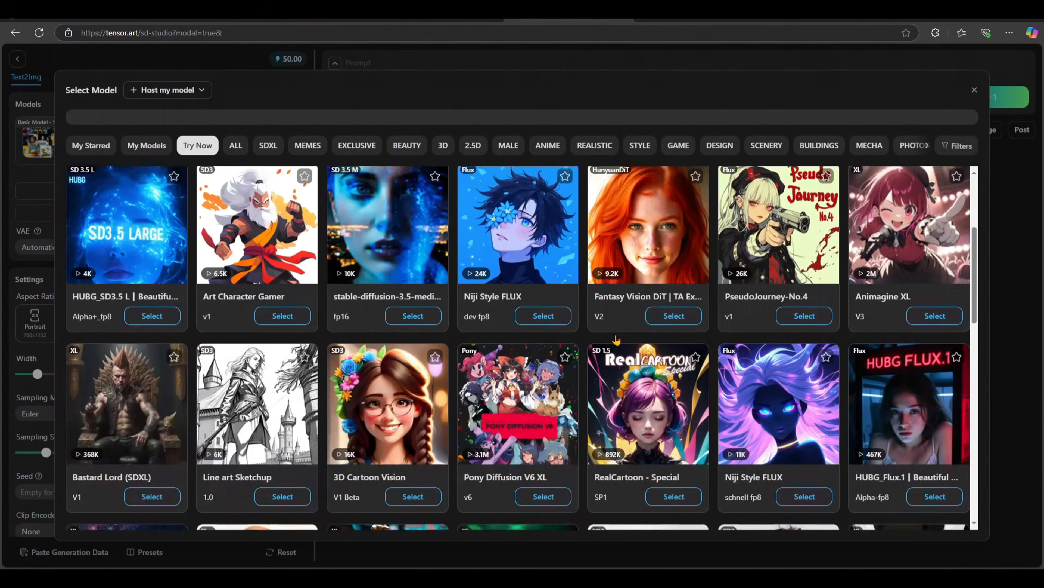
pyautogui.scroll(-5, 367, 395)
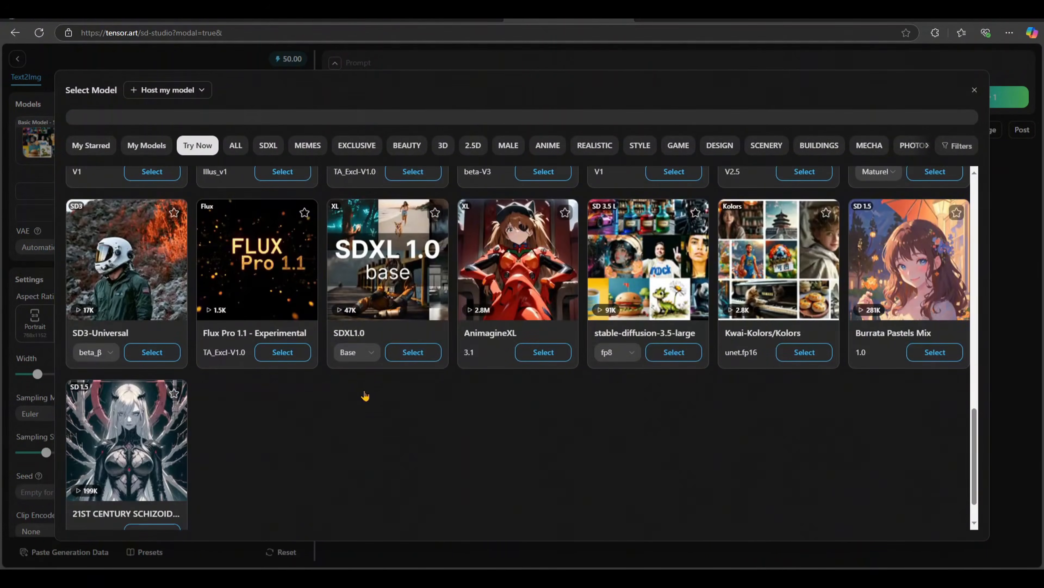
pyautogui.scroll(8, 366, 394)
pyautogui.scroll(-5, 365, 395)
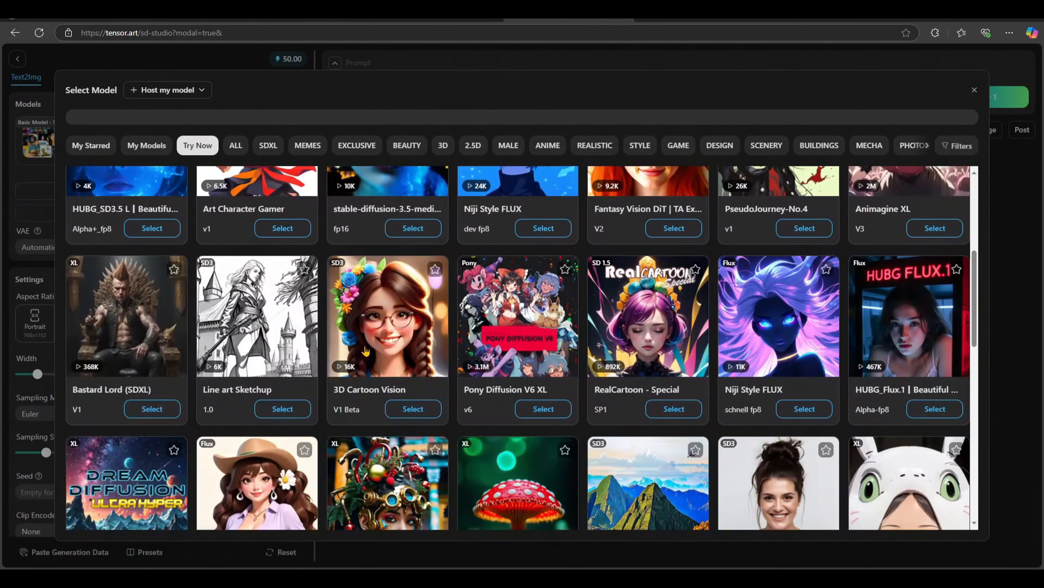
pyautogui.click(369, 342)
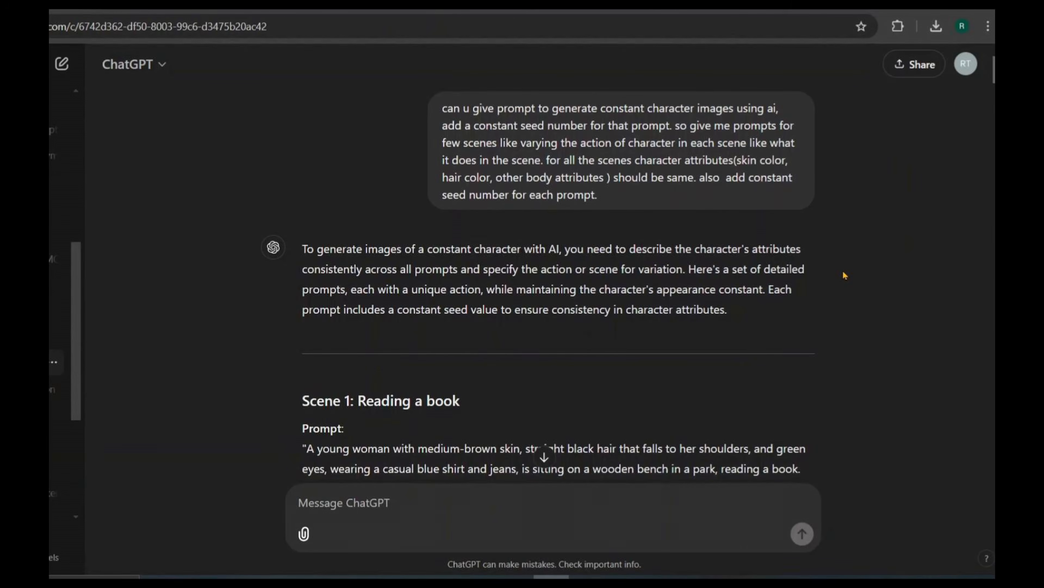
# Step: Switch to the ChatGPT conversation, review its scene prompts and copy the prompt text of "Scene 1: Reading a book"
pyautogui.scroll(-6, 845, 275)
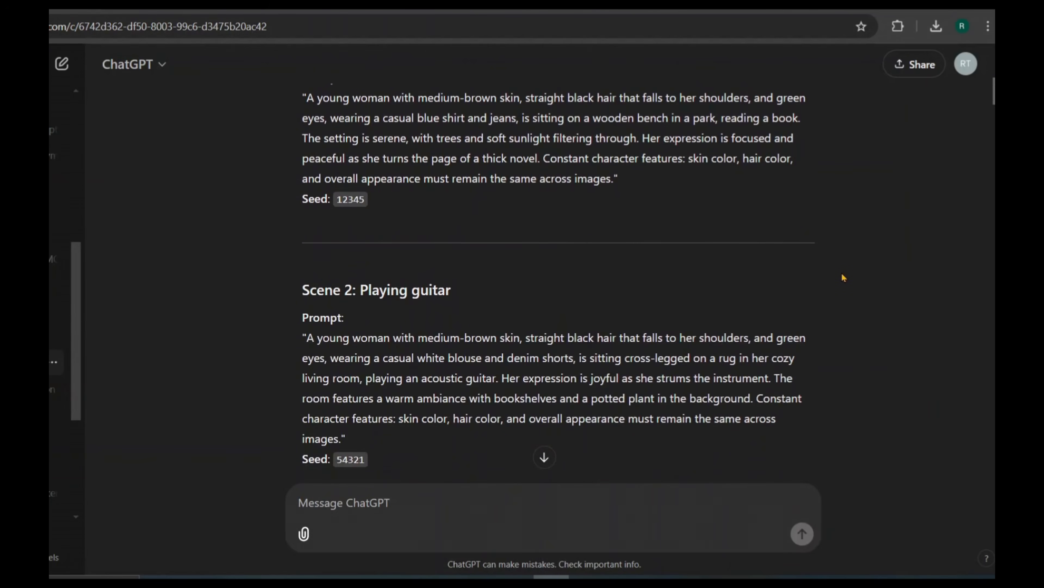
pyautogui.scroll(-7, 842, 275)
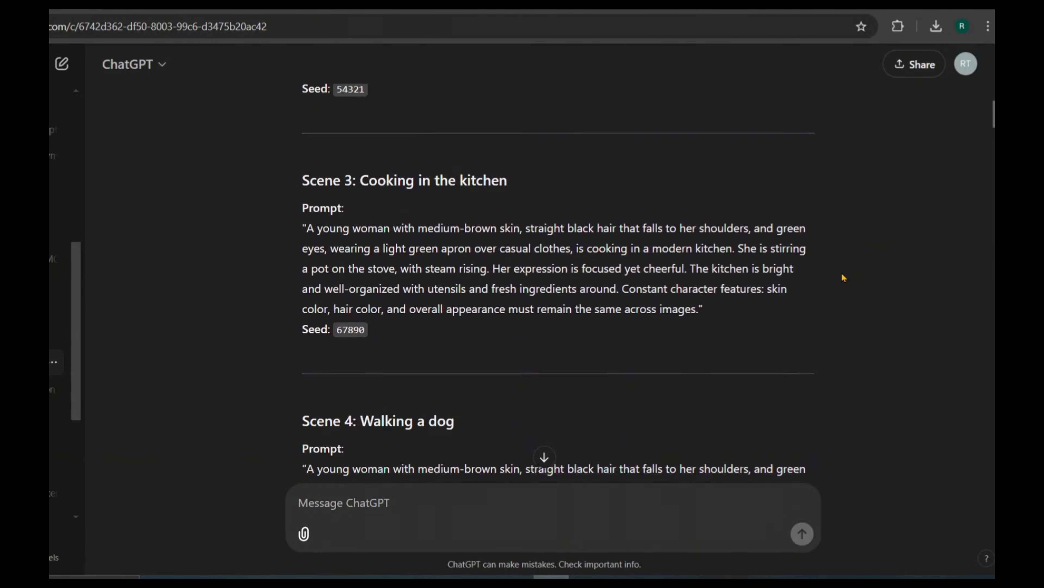
pyautogui.scroll(-5, 843, 276)
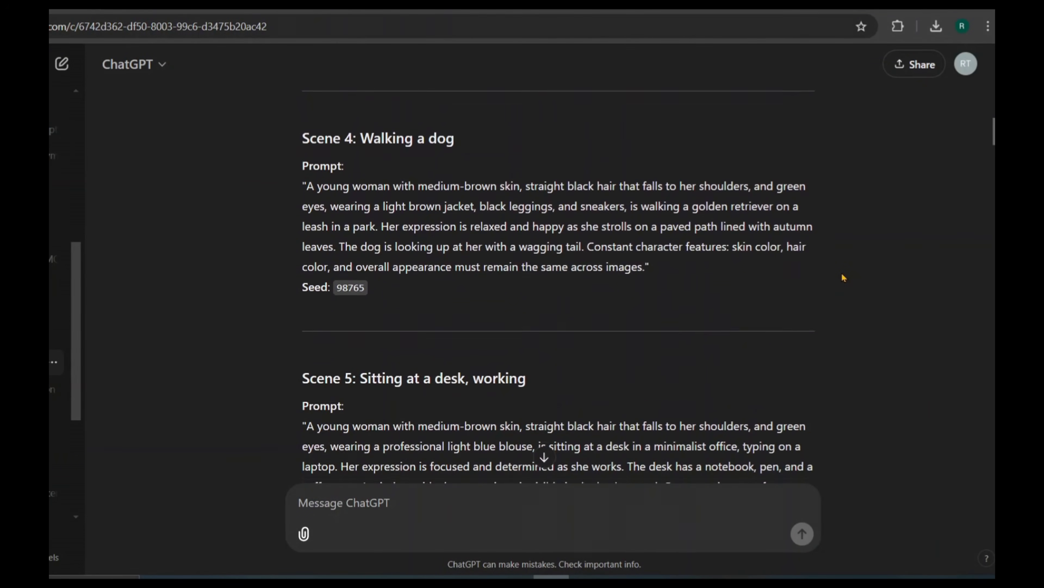
pyautogui.scroll(-3, 843, 277)
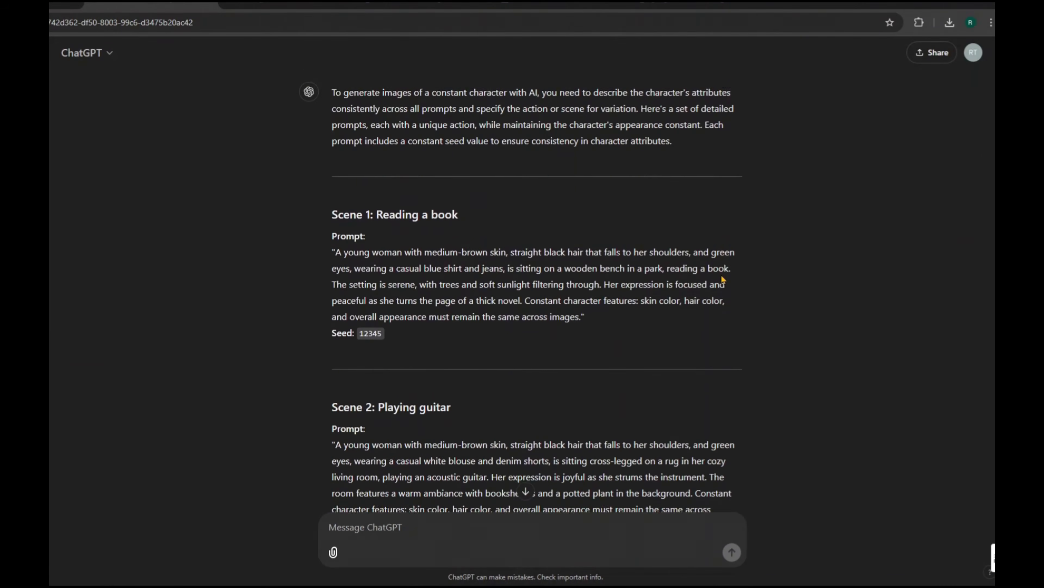
pyautogui.scroll(-2, 457, 290)
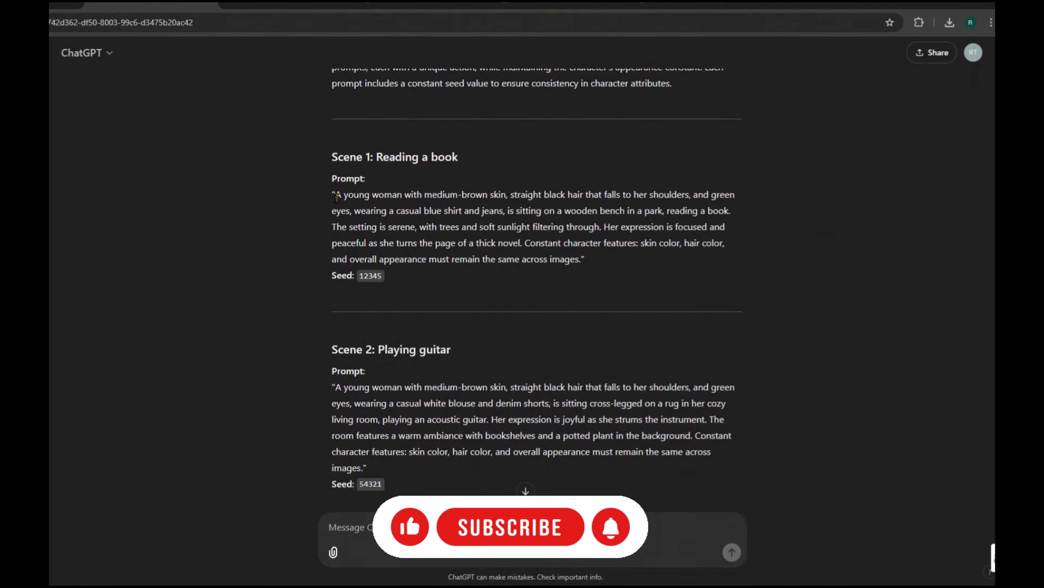
pyautogui.moveTo(336, 197); pyautogui.dragTo(584, 259)
pyautogui.rightClick(543, 206)
pyautogui.click(553, 208)
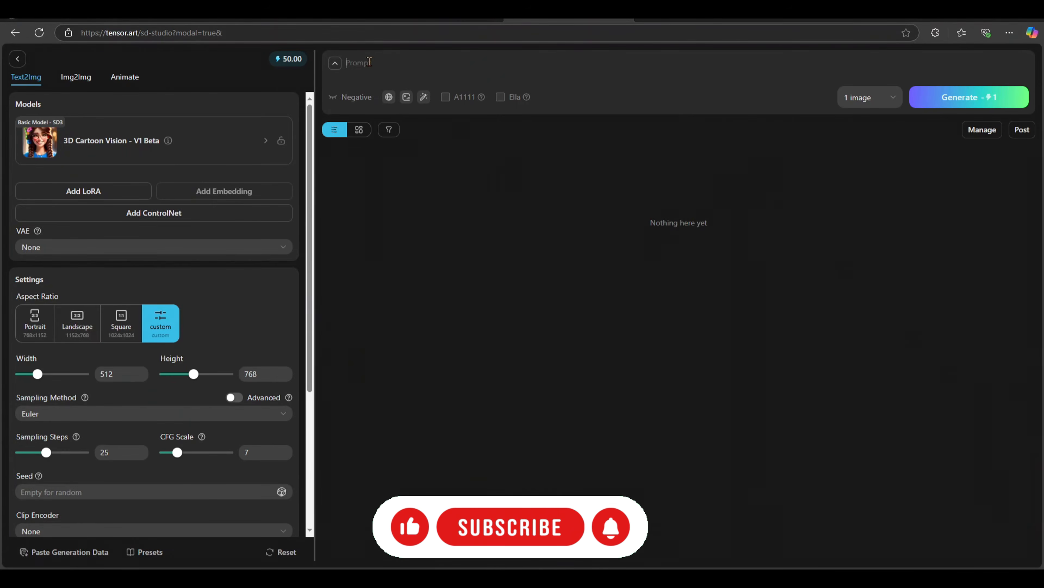
# Step: Switch to TensorArt, paste the copied text as the image prompt and replace "medium-brown" skin with "fair"
pyautogui.rightClick(367, 61)
pyautogui.click(409, 147)
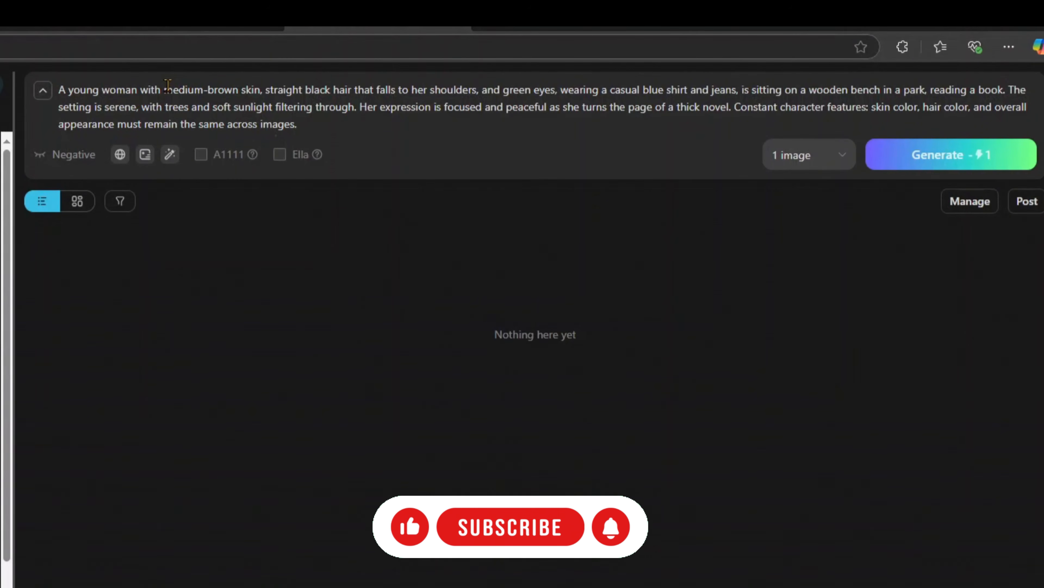
pyautogui.moveTo(164, 88); pyautogui.dragTo(239, 88)
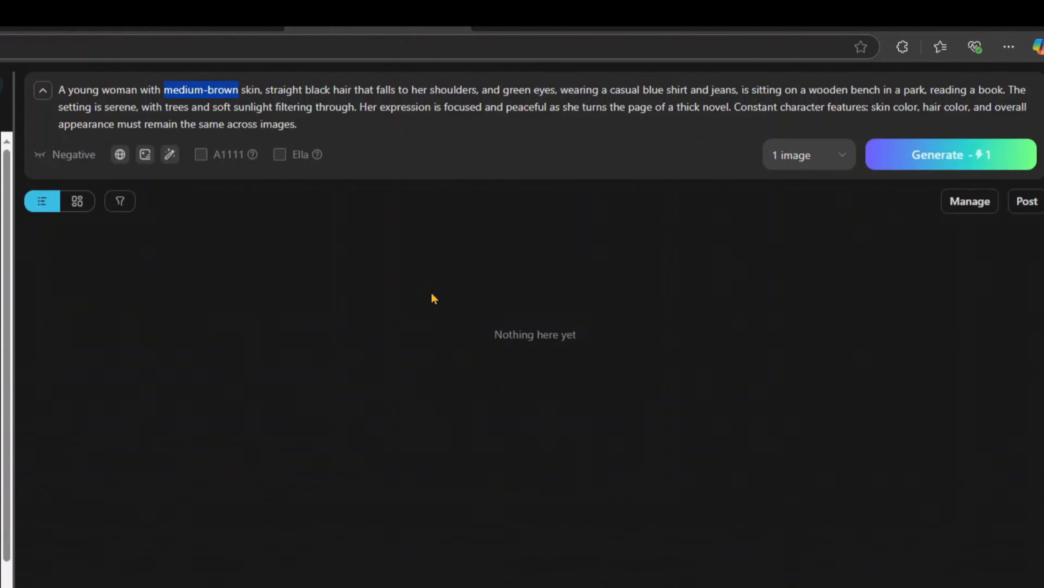
pyautogui.write('fair')
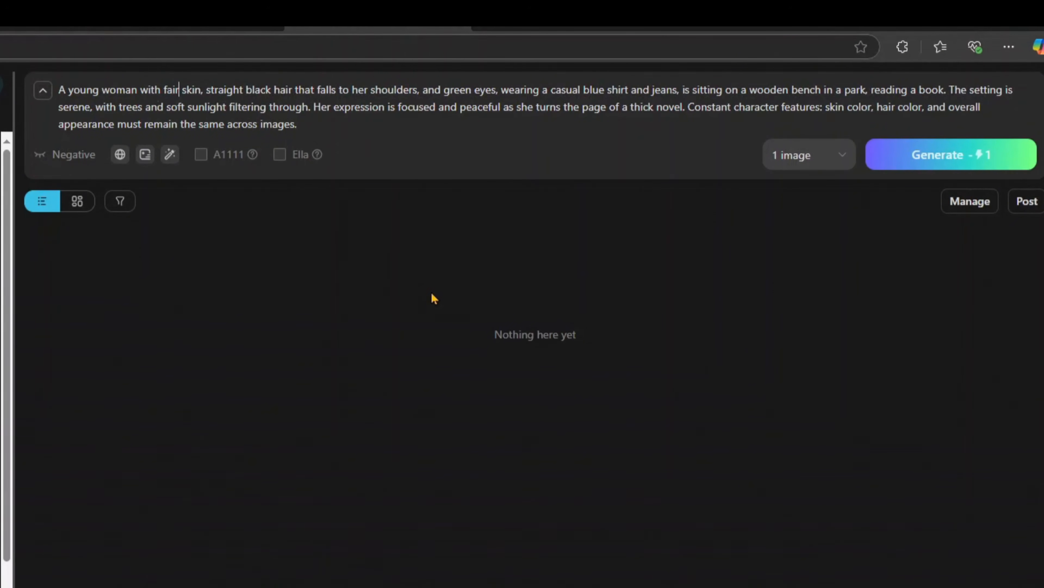
# Step: Set the image's aspect ratio to Square, 1024x1024
pyautogui.scroll(-5, 200, 279)
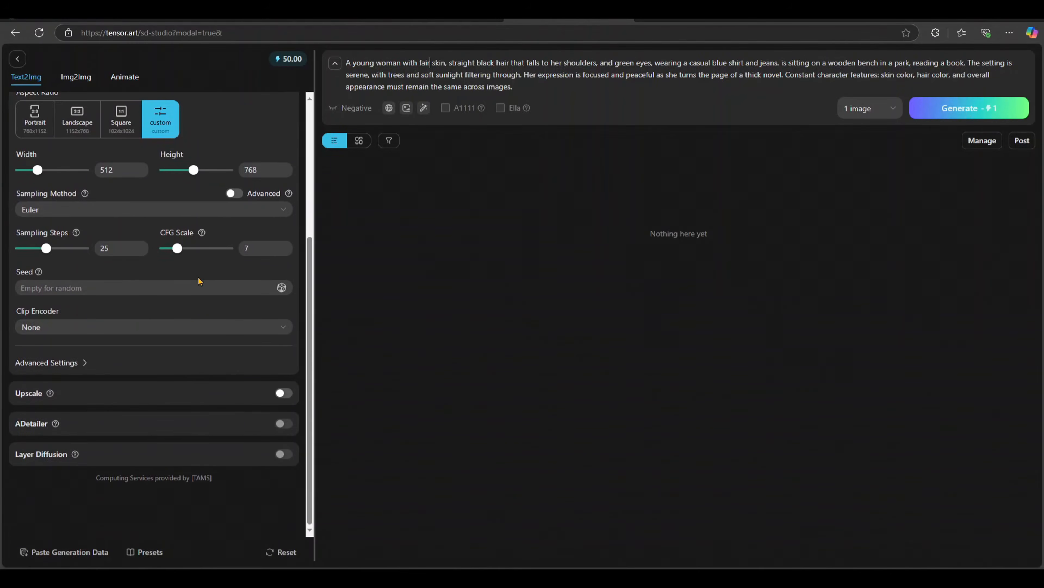
pyautogui.scroll(5, 198, 278)
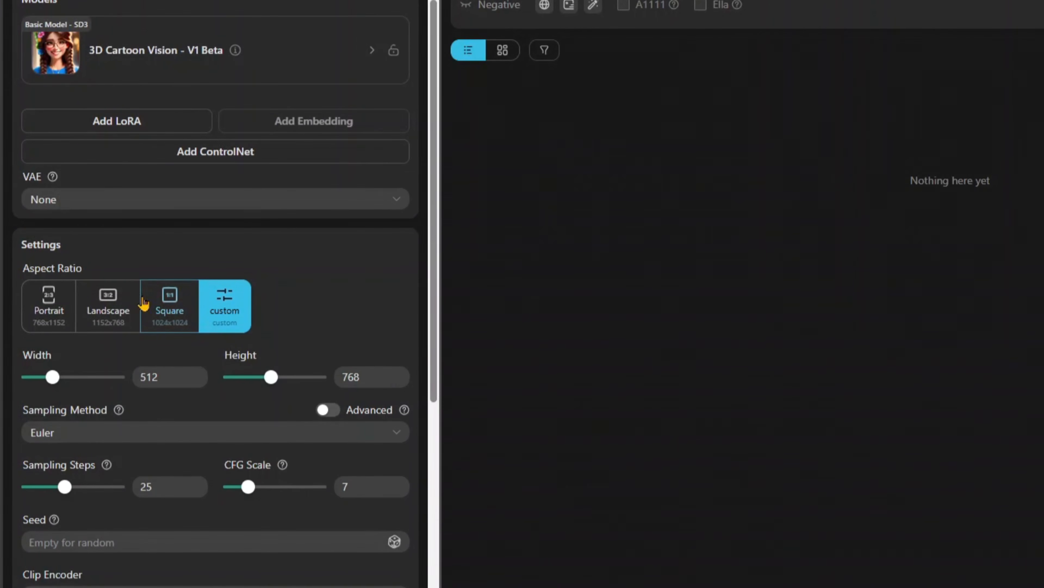
pyautogui.click(168, 313)
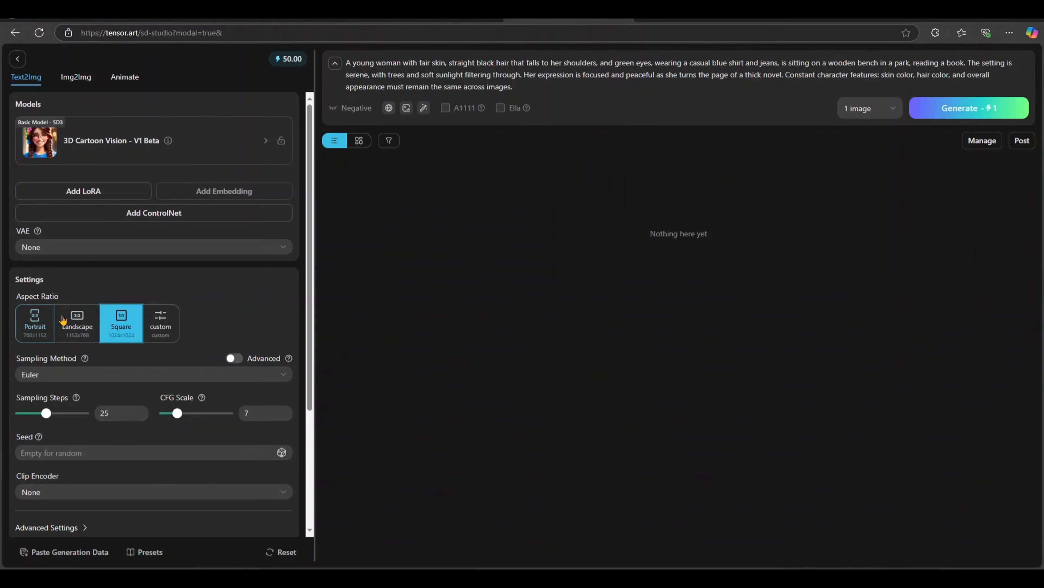
pyautogui.scroll(-3, 108, 312)
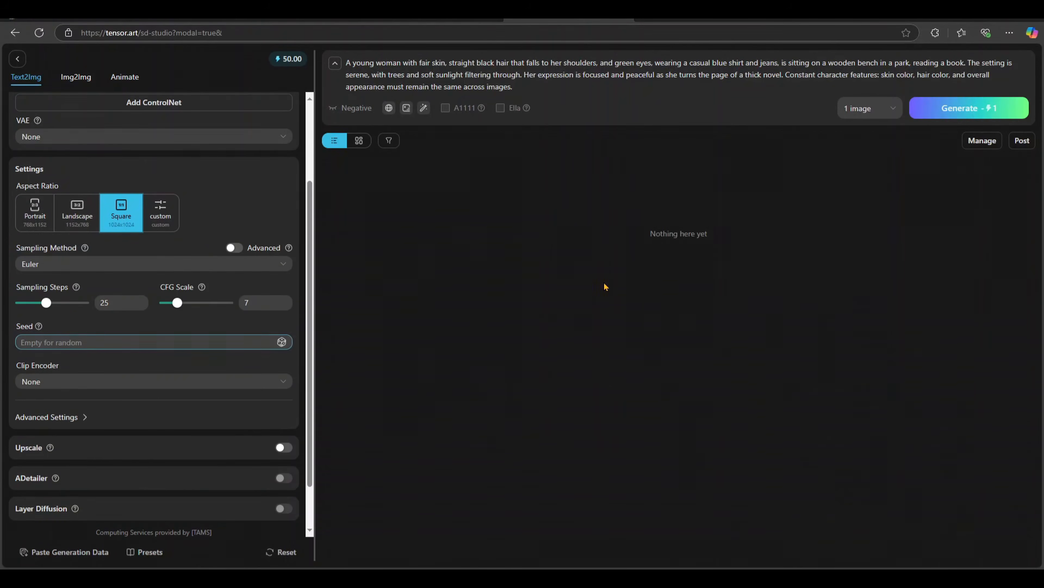
# Step: Generate 1 image from the prompt, view it enlarged with its generation details, and close the preview
pyautogui.click(894, 110)
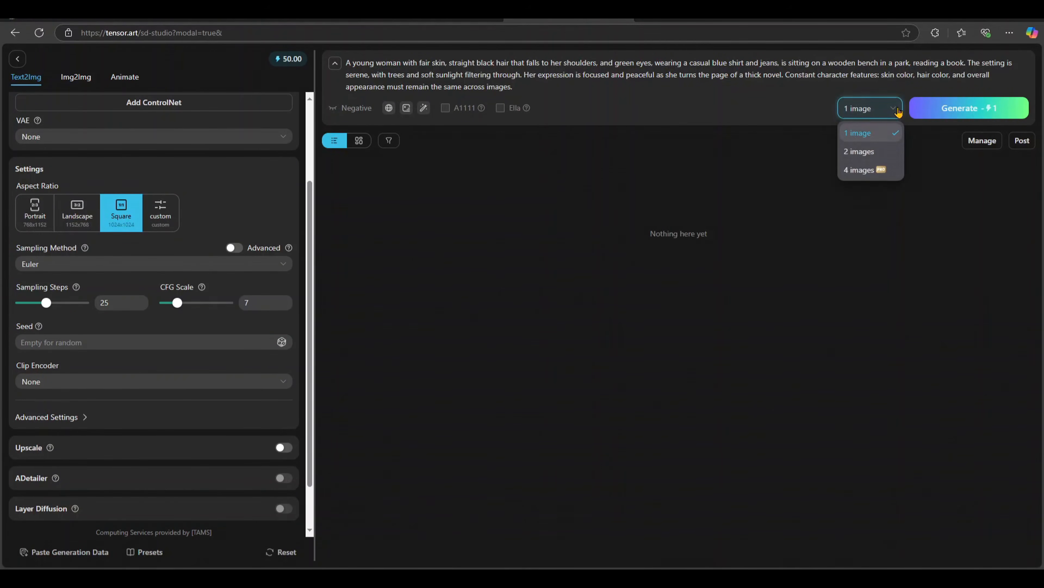
pyautogui.click(941, 108)
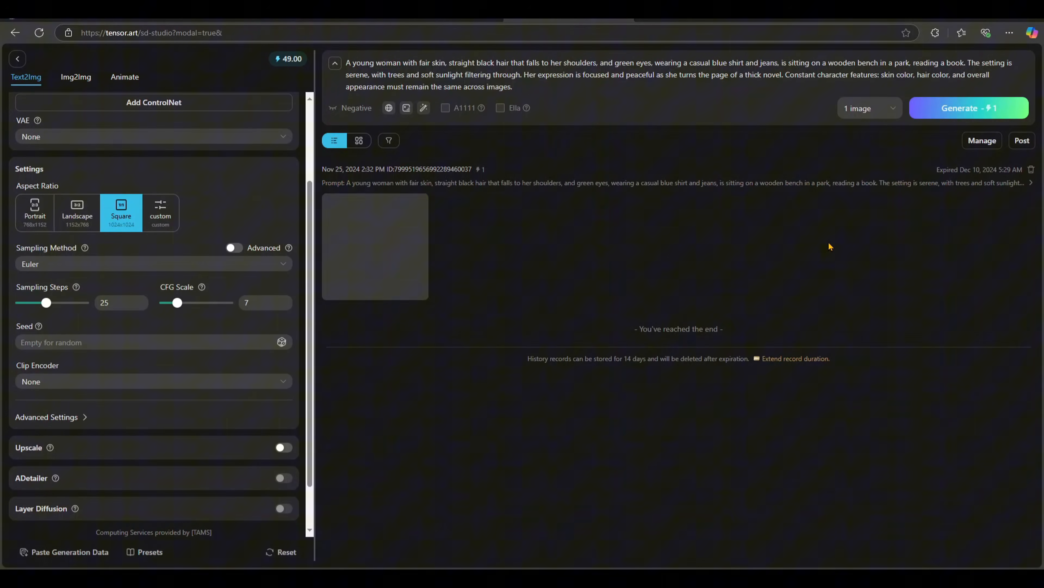
pyautogui.click(362, 242)
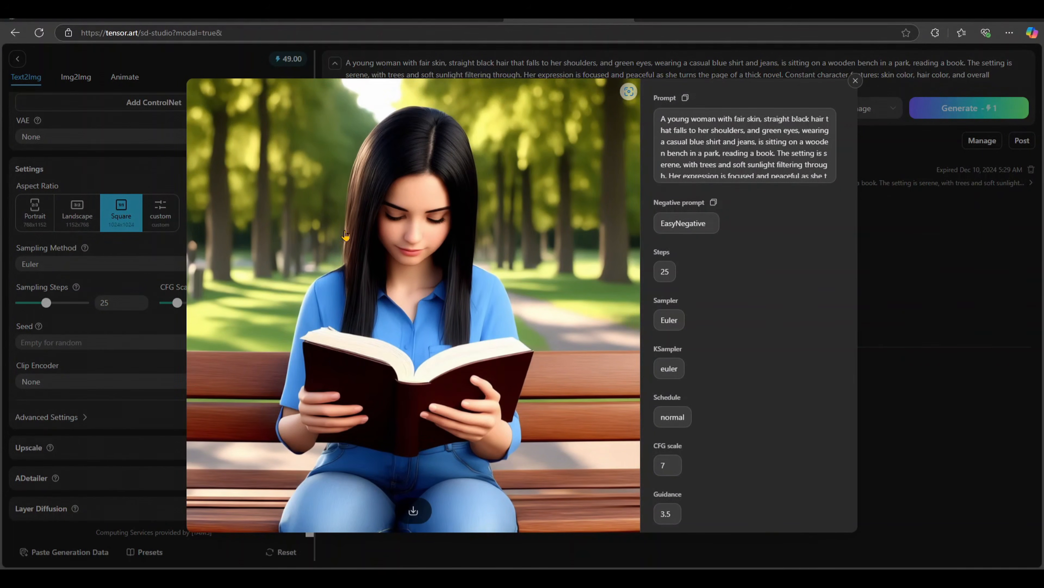
pyautogui.click(856, 82)
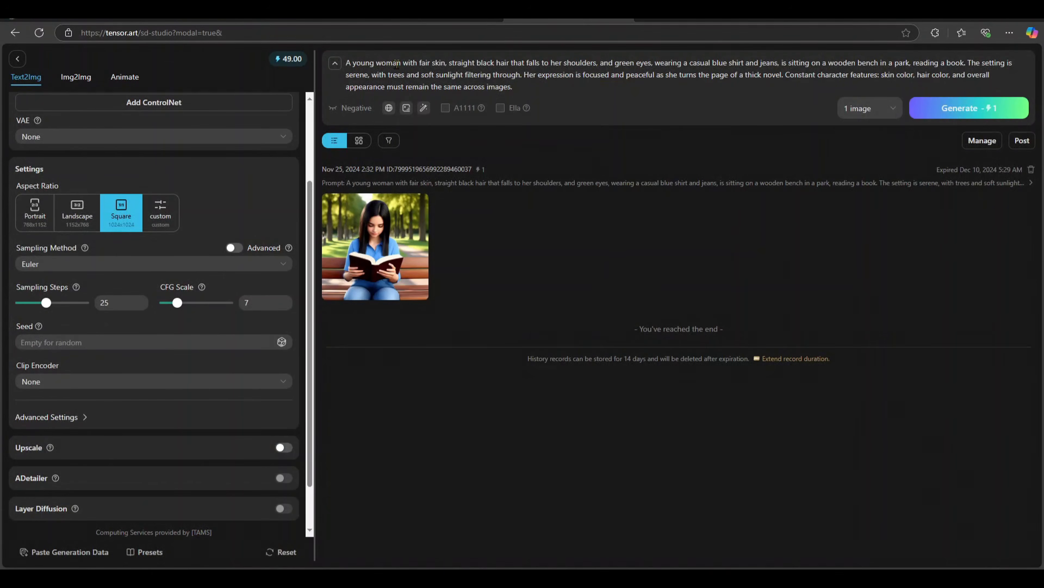
pyautogui.scroll(-1, 239, 339)
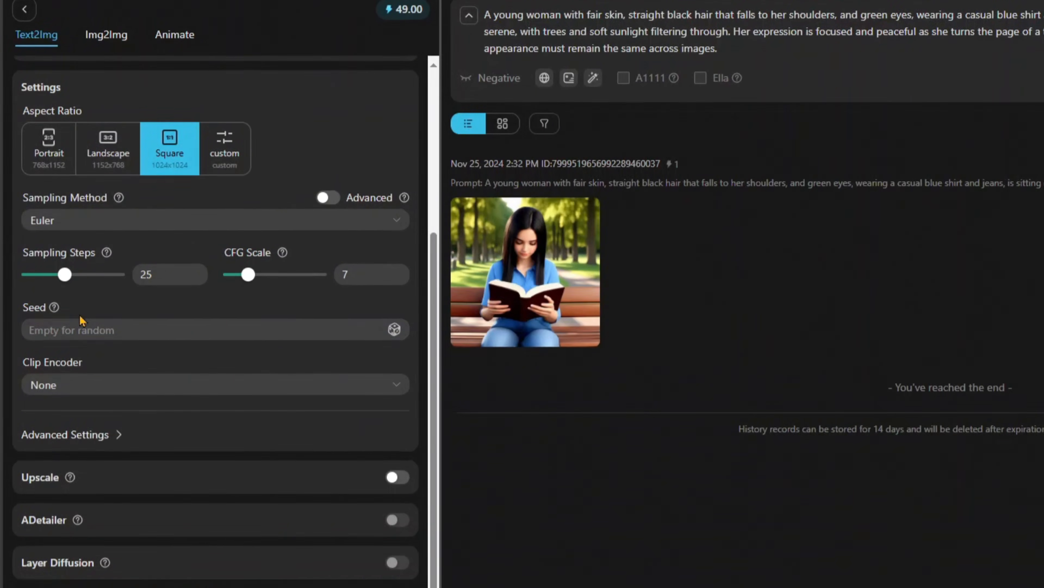
pyautogui.click(49, 290)
pyautogui.click(69, 332)
pyautogui.write('25')
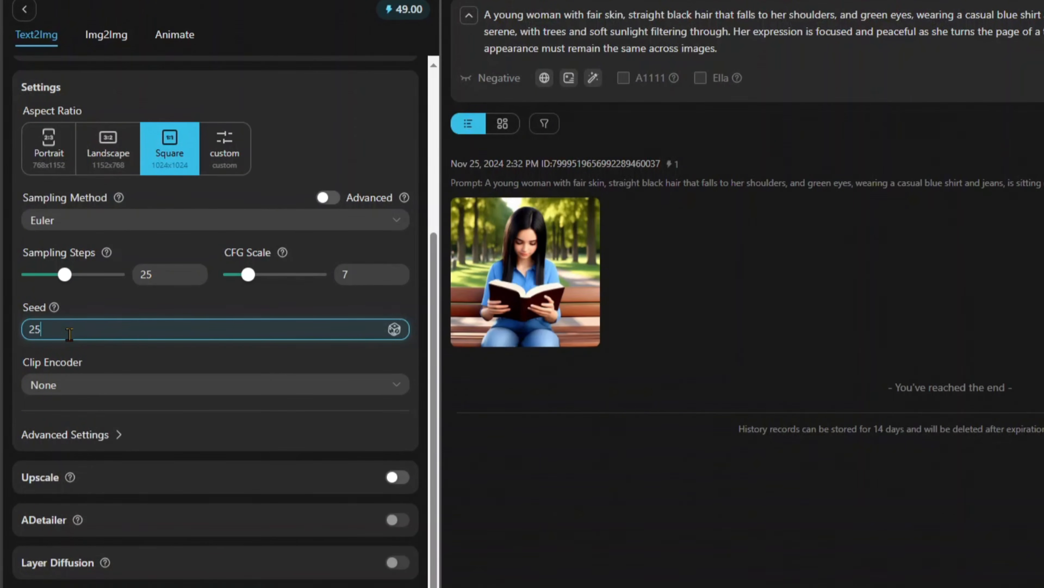
pyautogui.write('62546789')
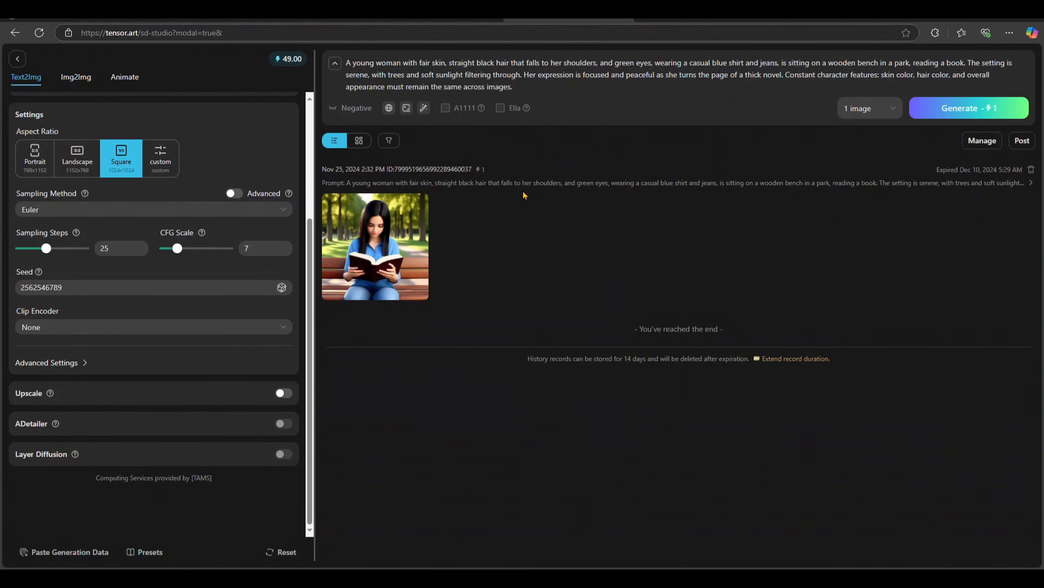
# Step: Generate the park reading image with the fixed seed, view it and the earlier reading image enlarged, and close the previews
pyautogui.click(945, 110)
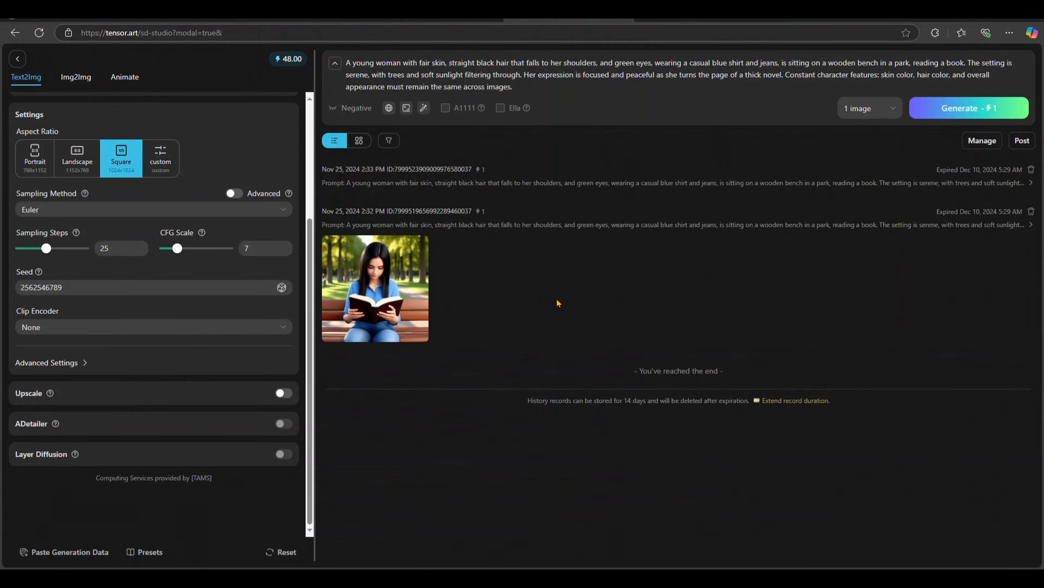
pyautogui.click(373, 258)
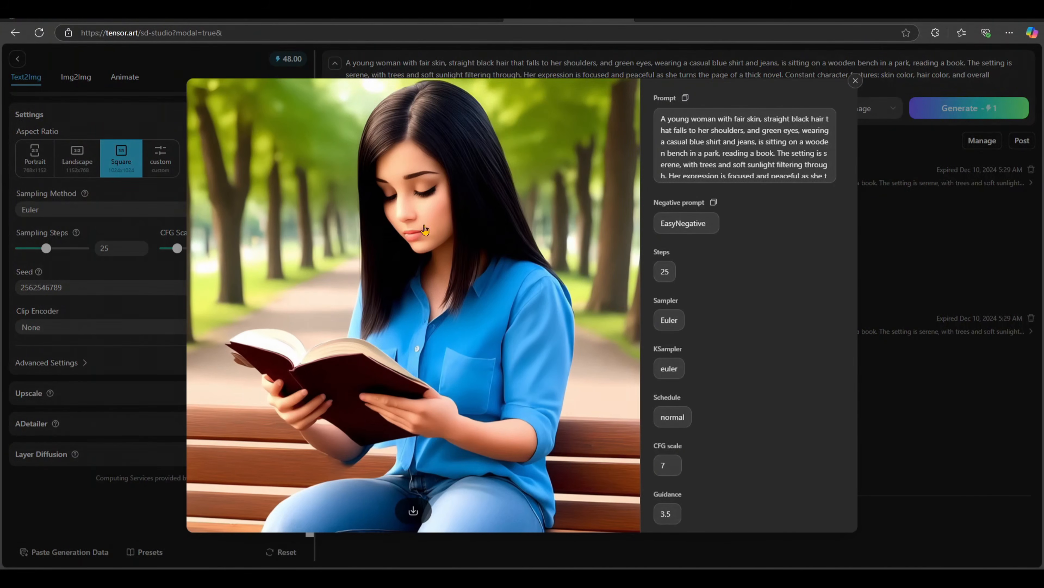
pyautogui.click(856, 82)
pyautogui.click(382, 388)
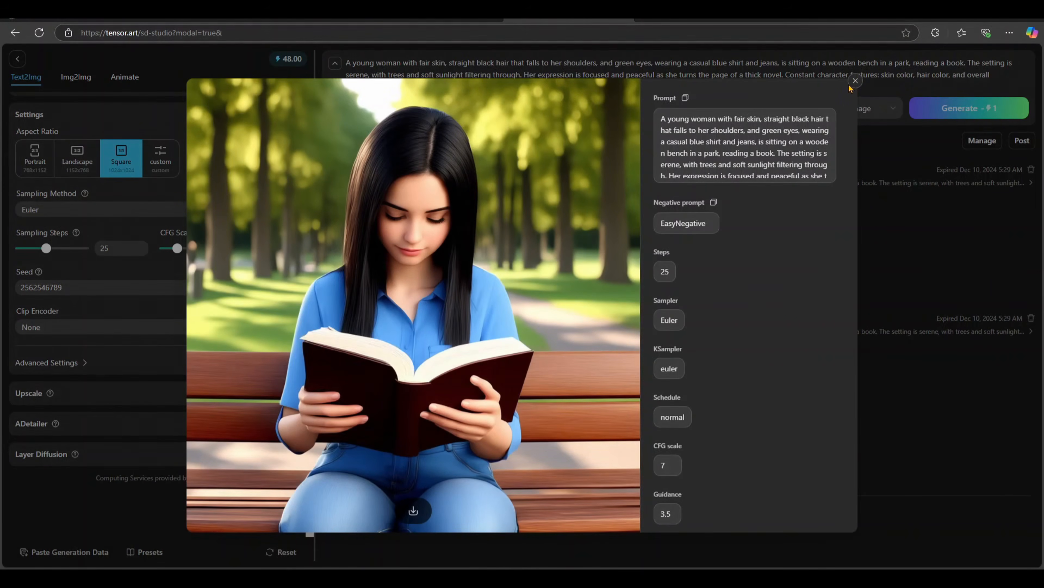
pyautogui.click(856, 81)
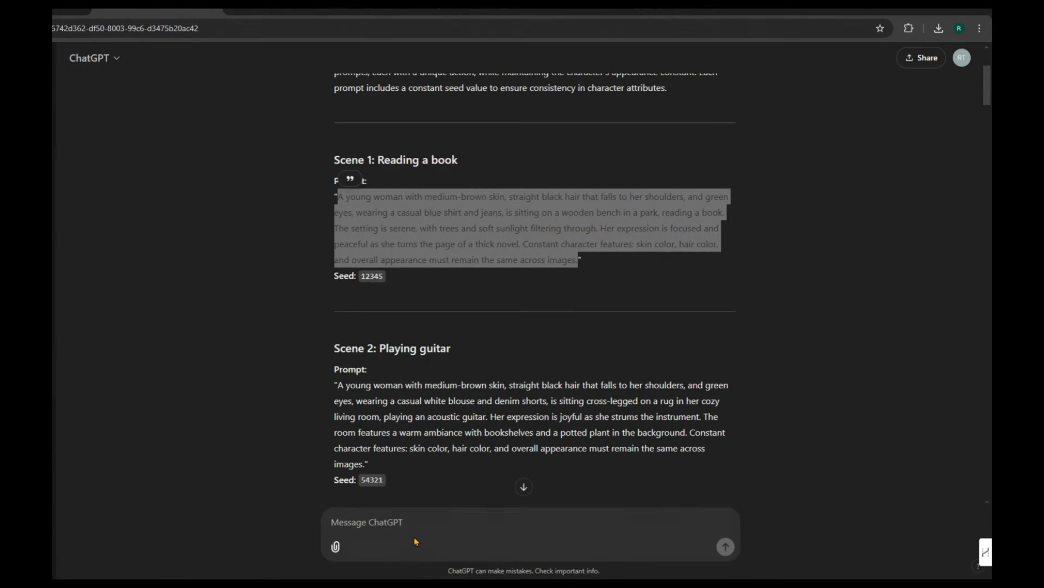
# Step: Switch to ChatGPT and copy the "Scene 2: Playing guitar" prompt text from "is sitting cross-legged" through "across images."
pyautogui.click(414, 537)
pyautogui.scroll(-1, 440, 373)
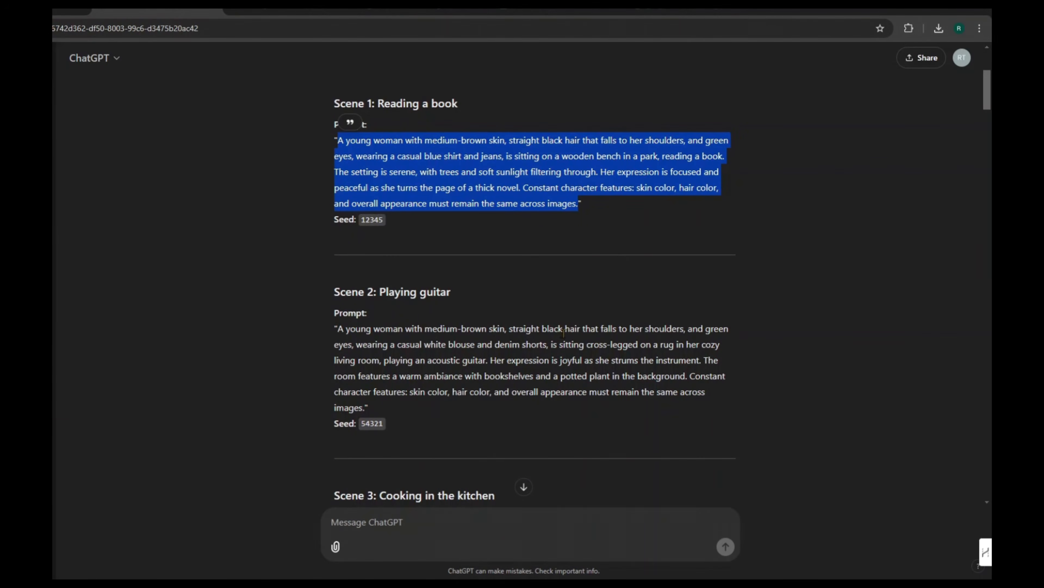
pyautogui.click(572, 357)
pyautogui.moveTo(552, 343); pyautogui.dragTo(366, 408)
pyautogui.rightClick(388, 373)
pyautogui.click(424, 388)
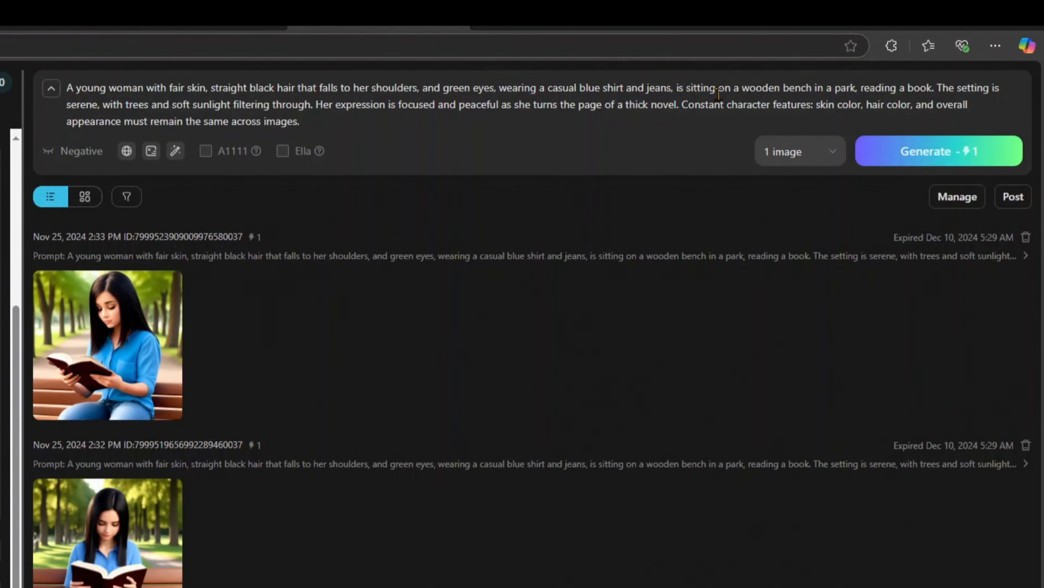
# Step: Switch to TensorArt, replace the prompt text after "casual blue shirt and jeans," with the copied guitar scene and remove the extra space
pyautogui.moveTo(678, 88); pyautogui.dragTo(679, 140)
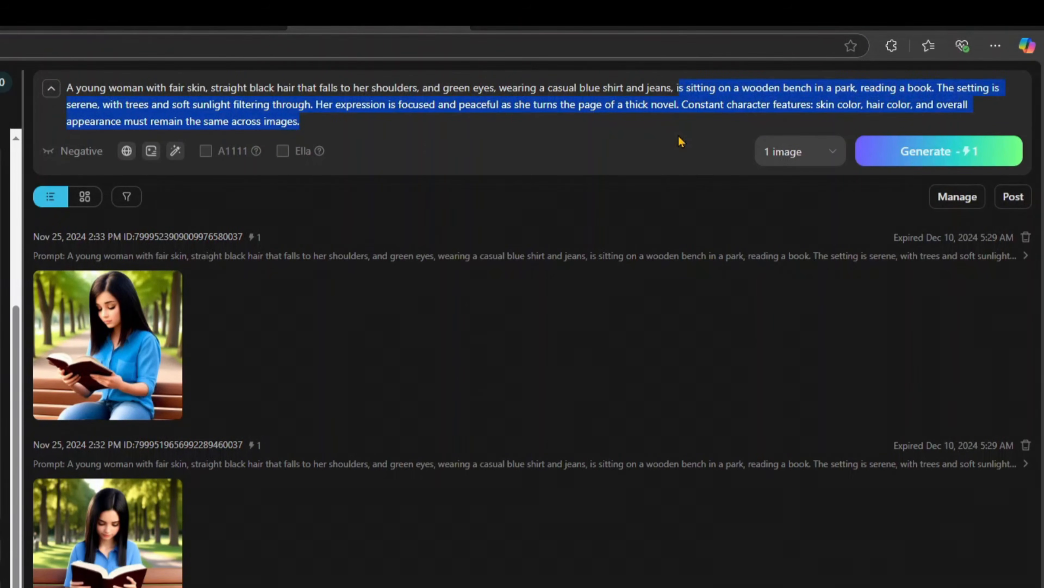
pyautogui.rightClick(688, 90)
pyautogui.click(736, 178)
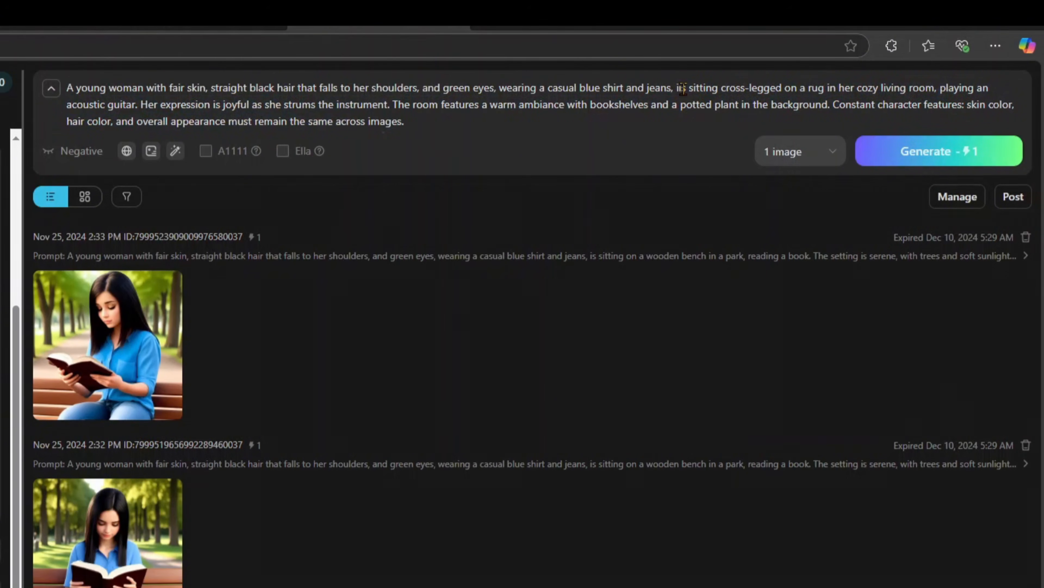
pyautogui.press('BackSpace')
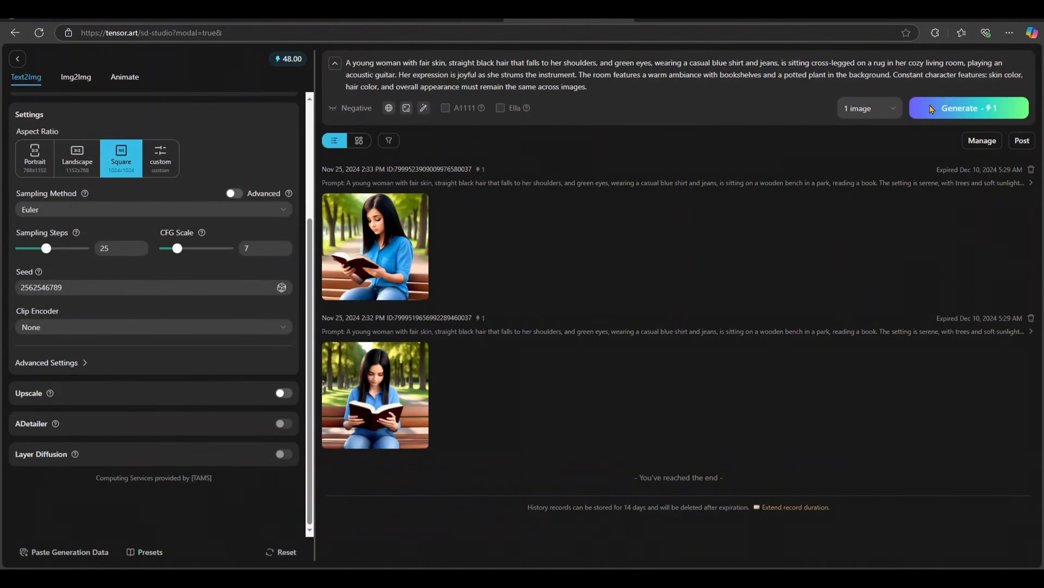
# Step: Generate 1 image of the guitar scene, inspect it enlarged and close the preview
pyautogui.click(930, 109)
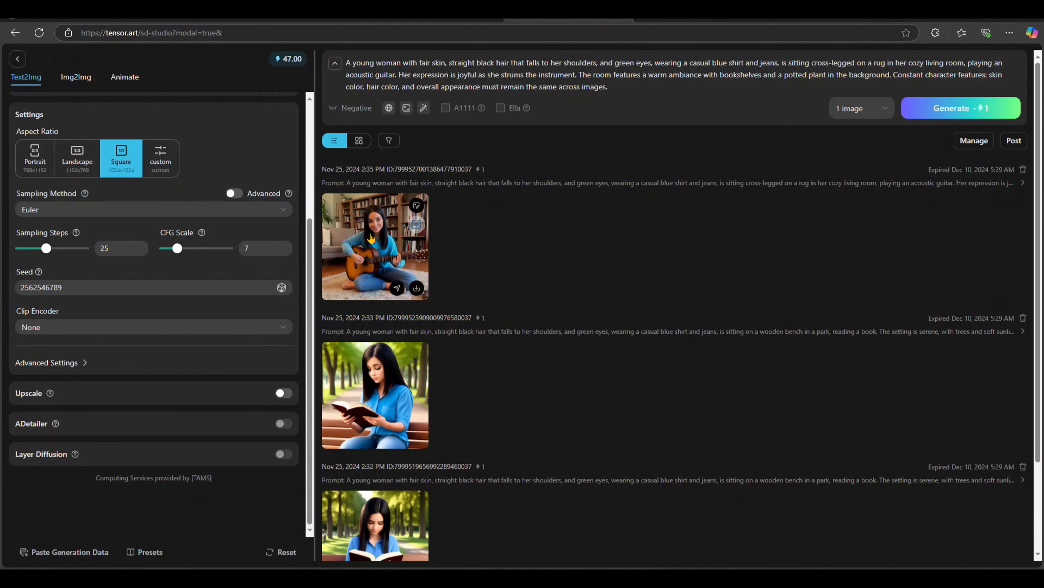
pyautogui.click(371, 242)
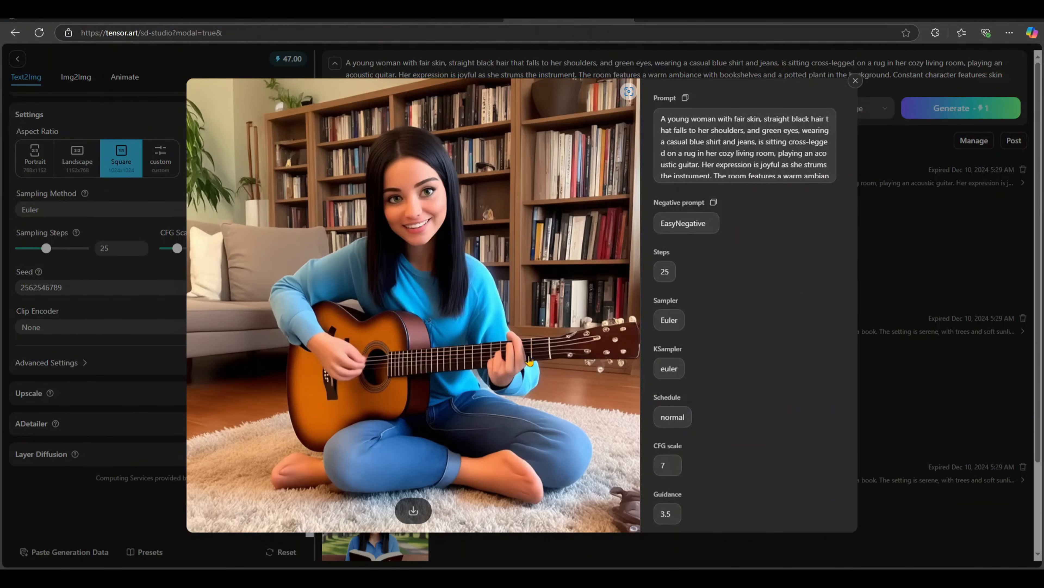
pyautogui.click(854, 82)
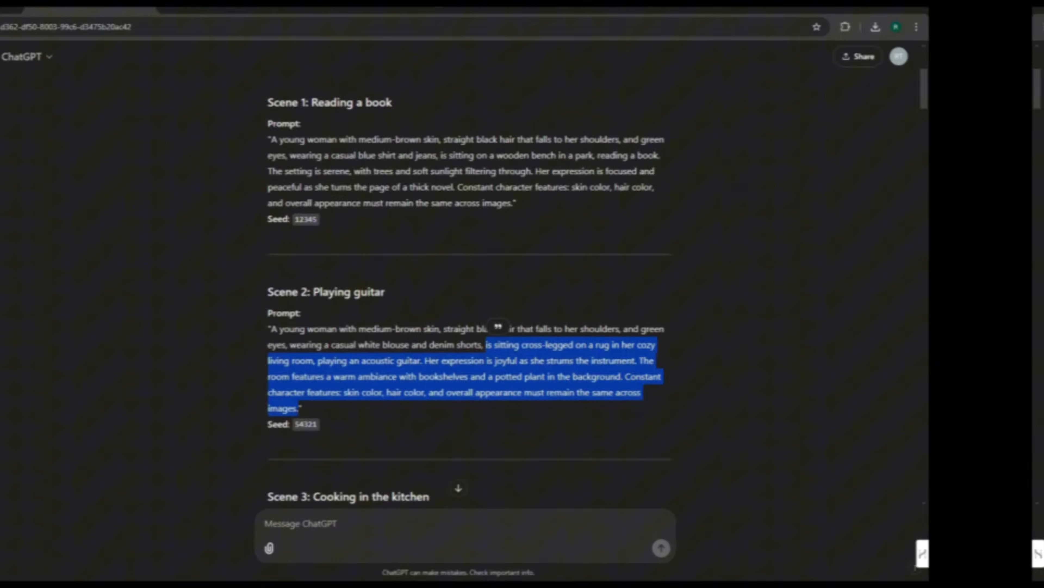
# Step: Switch to ChatGPT and copy the "Scene 3: Cooking in the kitchen" prompt text from "is cooking in a modern kitchen" to its end
pyautogui.scroll(-4, 535, 329)
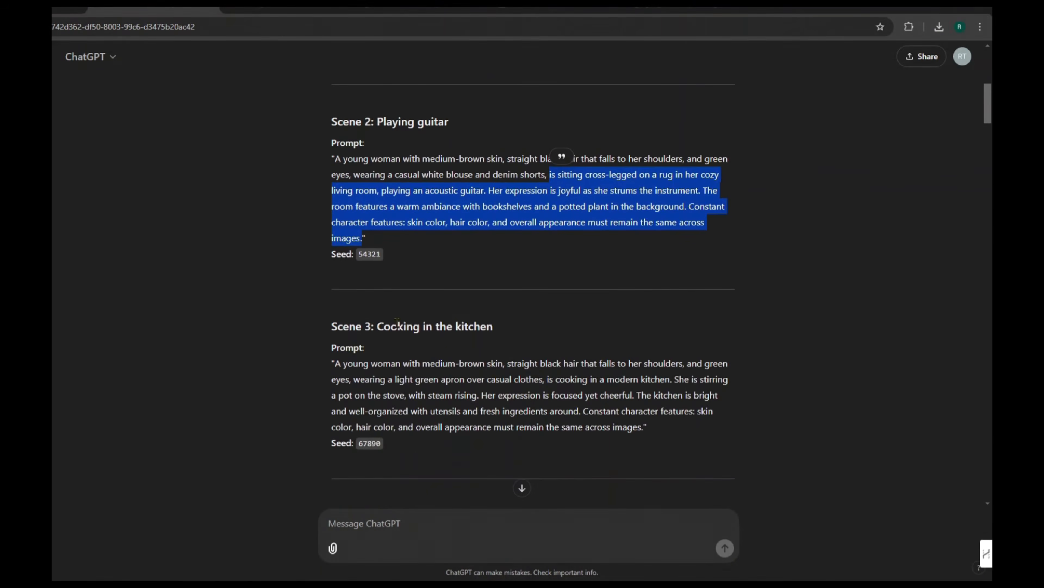
pyautogui.click(538, 381)
pyautogui.moveTo(538, 380); pyautogui.dragTo(644, 426)
pyautogui.rightClick(594, 388)
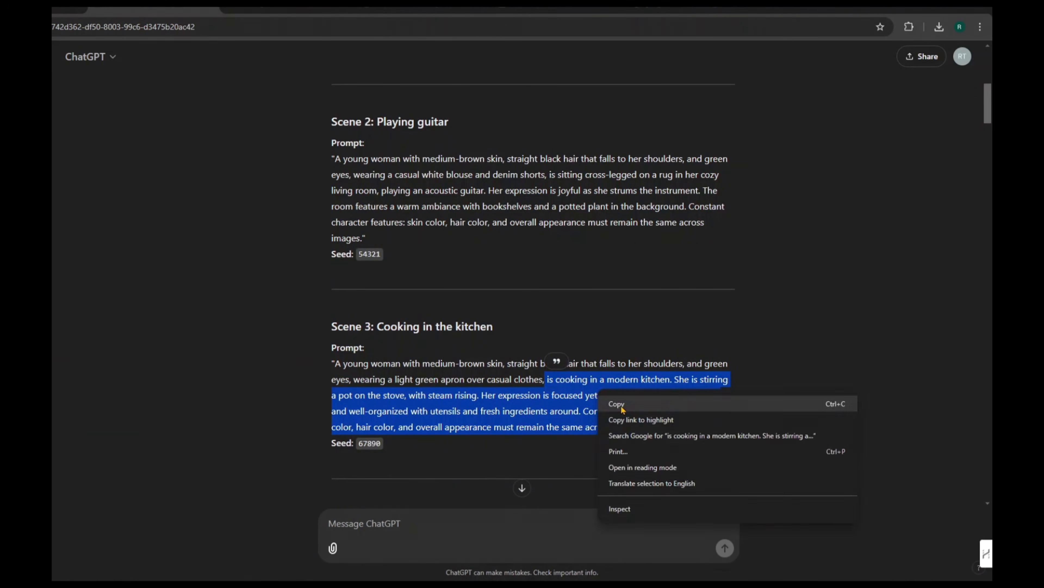
pyautogui.click(617, 402)
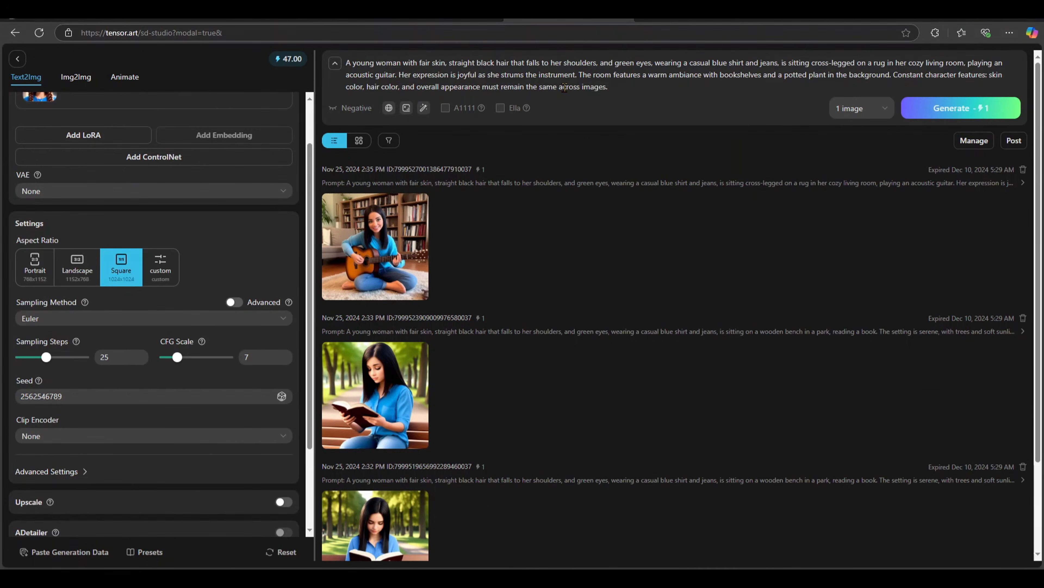
# Step: Switch to TensorArt and replace the prompt text after "casual blue shirt and jeans," with the copied cooking scene
pyautogui.moveTo(782, 63); pyautogui.dragTo(784, 86)
pyautogui.rightClick(787, 66)
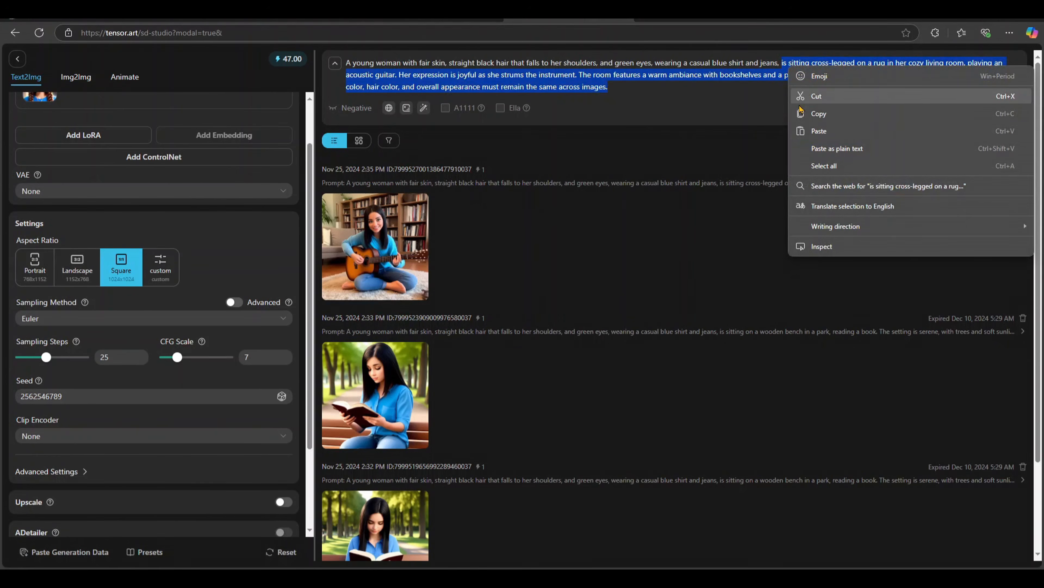
pyautogui.click(815, 131)
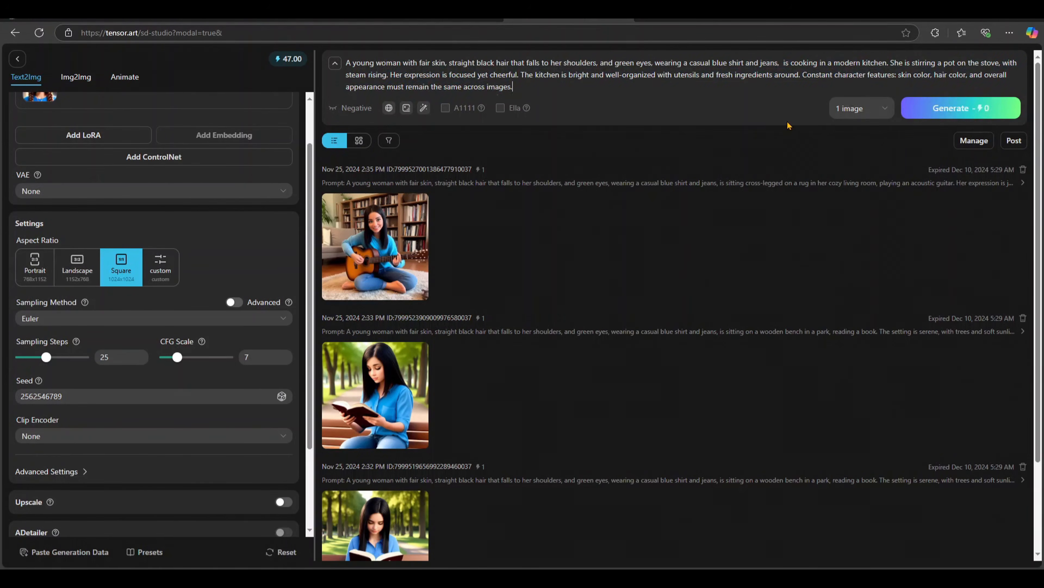
# Step: Generate 1 image of the cooking scene, compare it enlarged with the guitar image, and close the previews
pyautogui.click(923, 112)
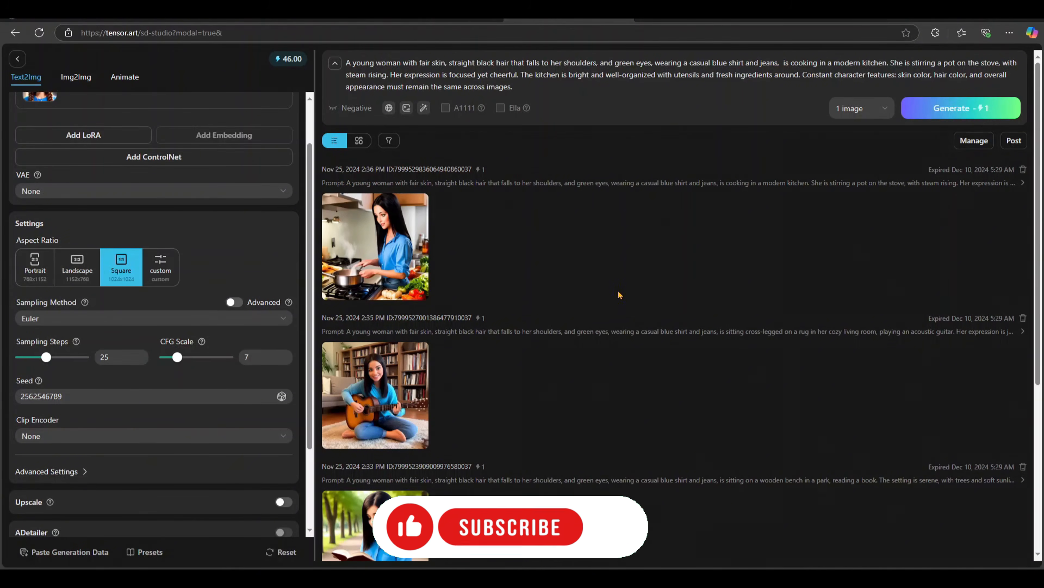
pyautogui.click(362, 247)
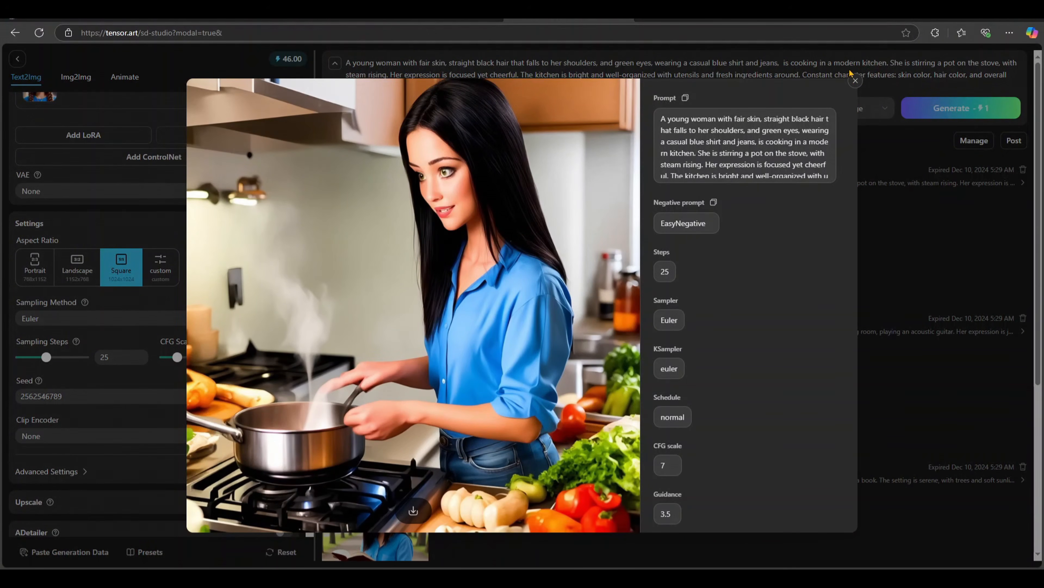
pyautogui.click(856, 80)
pyautogui.click(416, 372)
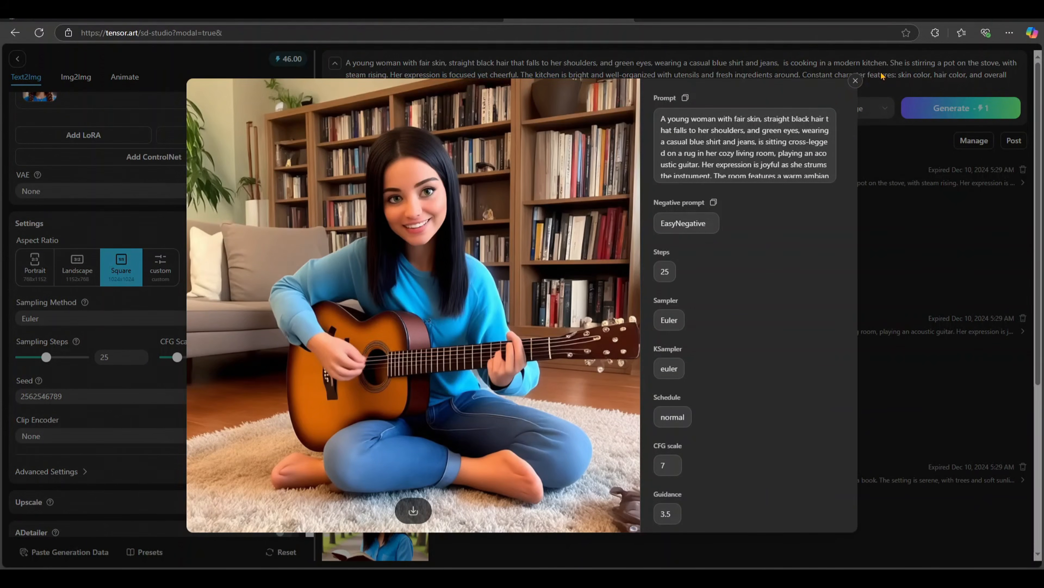
pyautogui.click(856, 81)
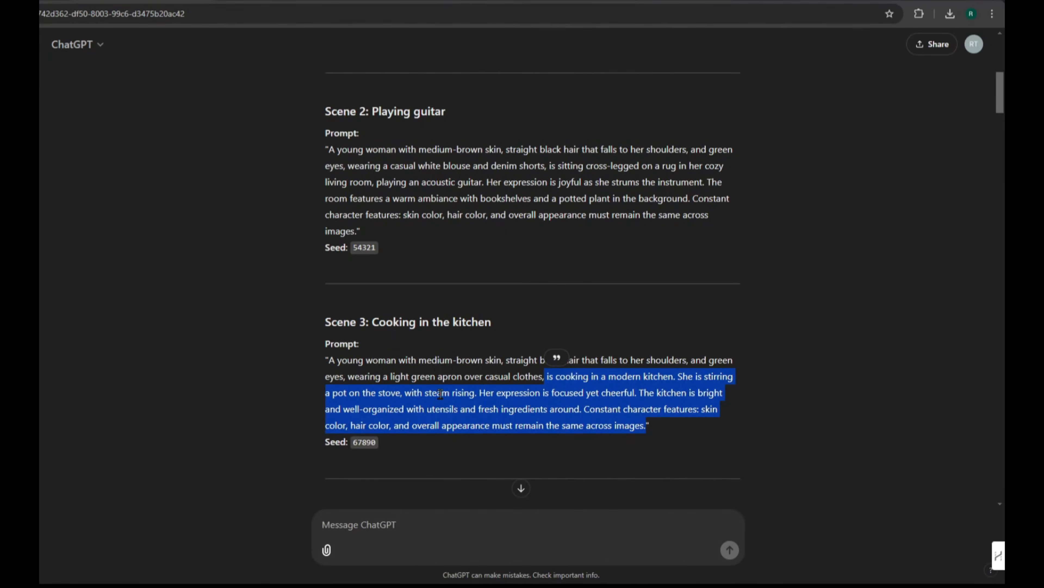
# Step: Copy ChatGPT's "Scene 4: Walking a dog" text from "is walking a golden retriever" and paste it over the TensorArt prompt's cooking description
pyautogui.scroll(-5, 440, 393)
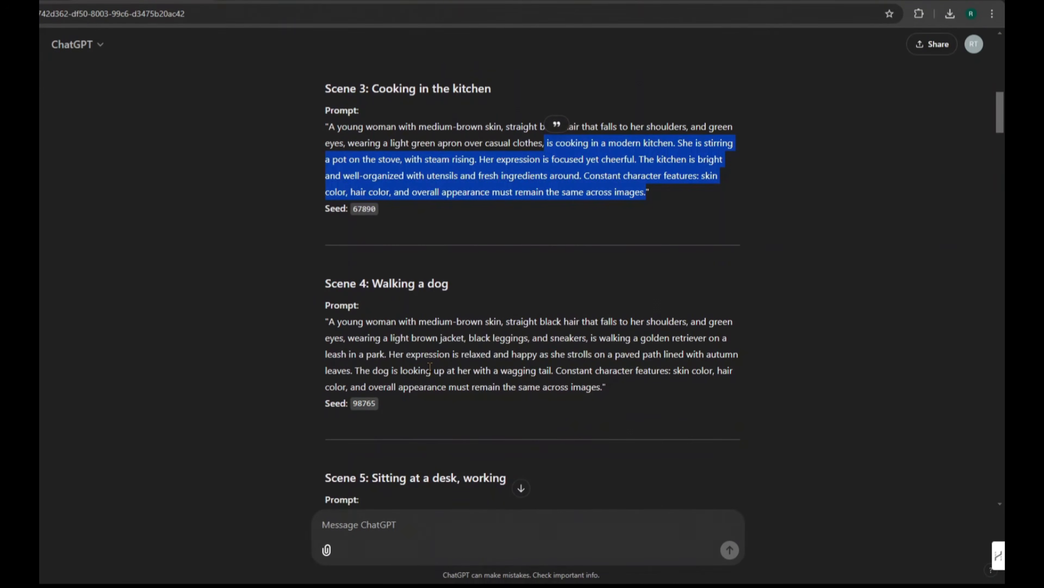
pyautogui.moveTo(591, 338); pyautogui.dragTo(599, 386)
pyautogui.press('super+c')
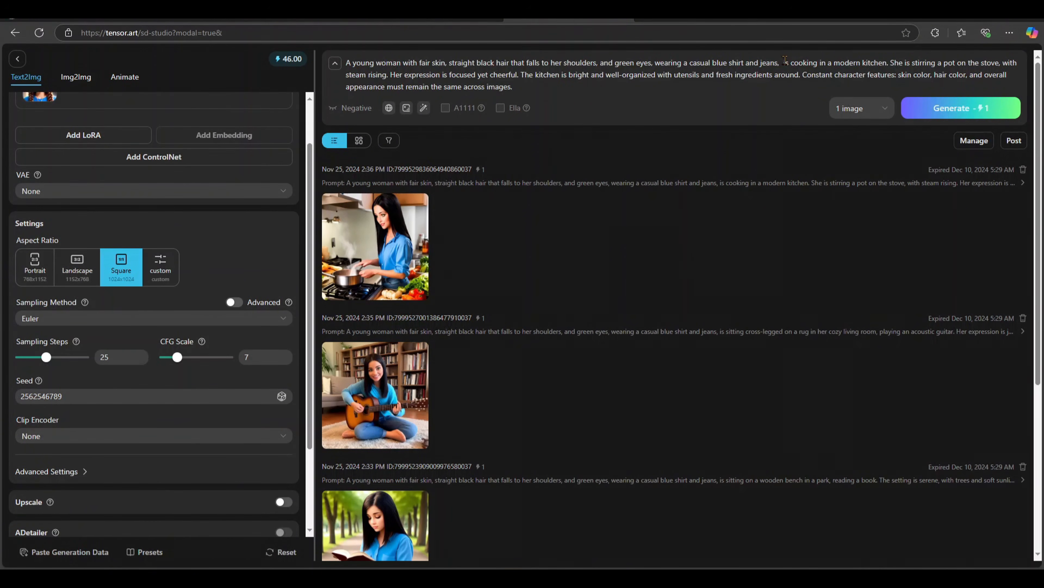
pyautogui.moveTo(784, 60); pyautogui.dragTo(784, 91)
pyautogui.rightClick(793, 65)
pyautogui.click(809, 126)
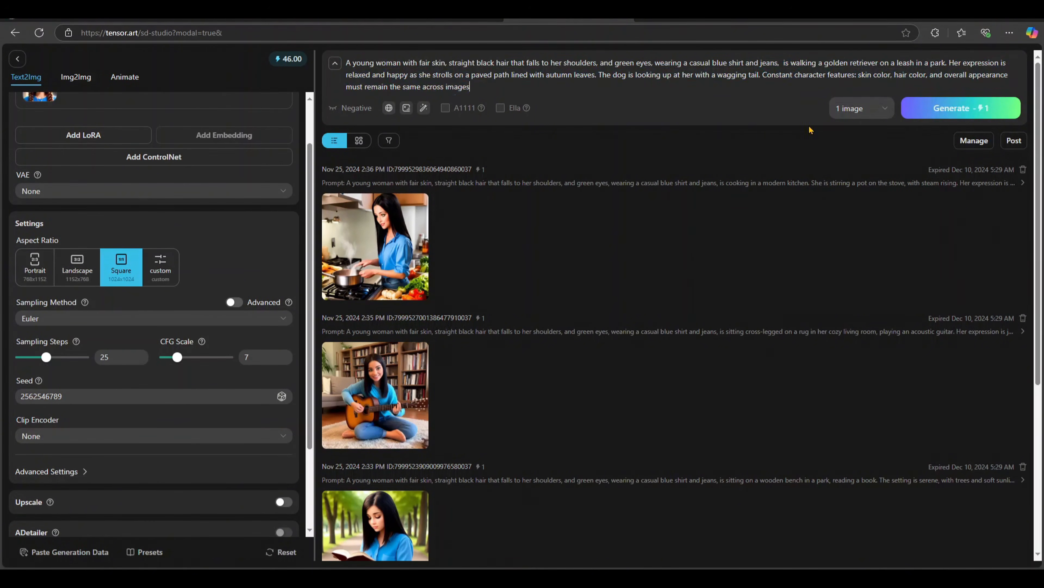
# Step: Generate 1 image of the dog-walking scene, inspect it enlarged and close the preview
pyautogui.click(935, 108)
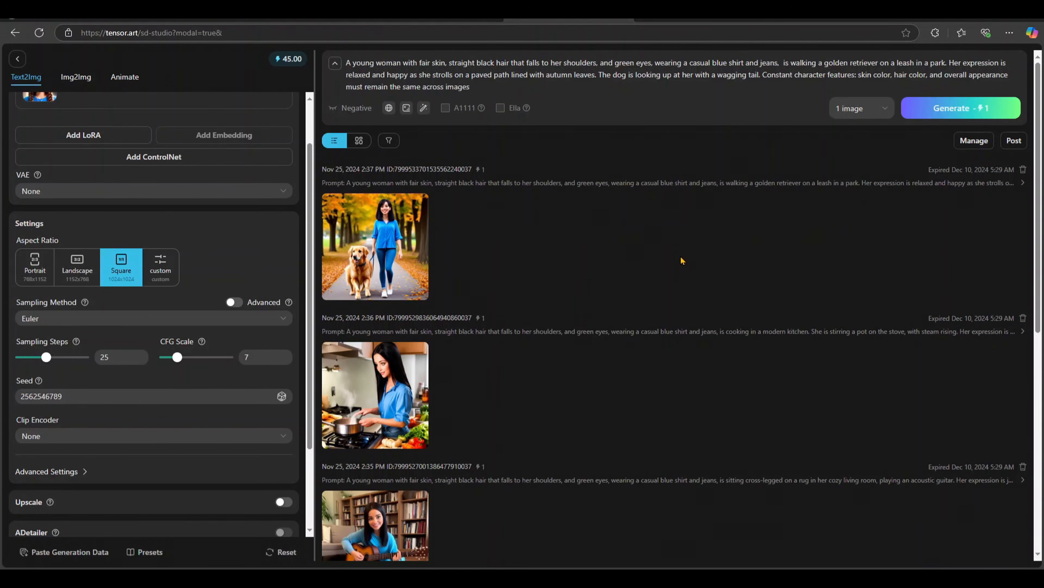
pyautogui.click(360, 249)
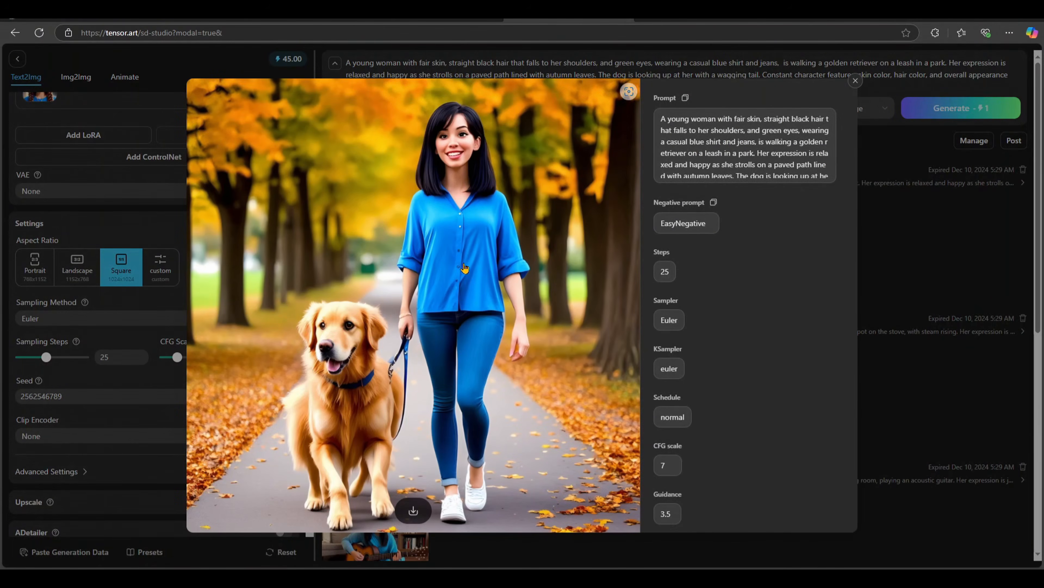
pyautogui.click(855, 81)
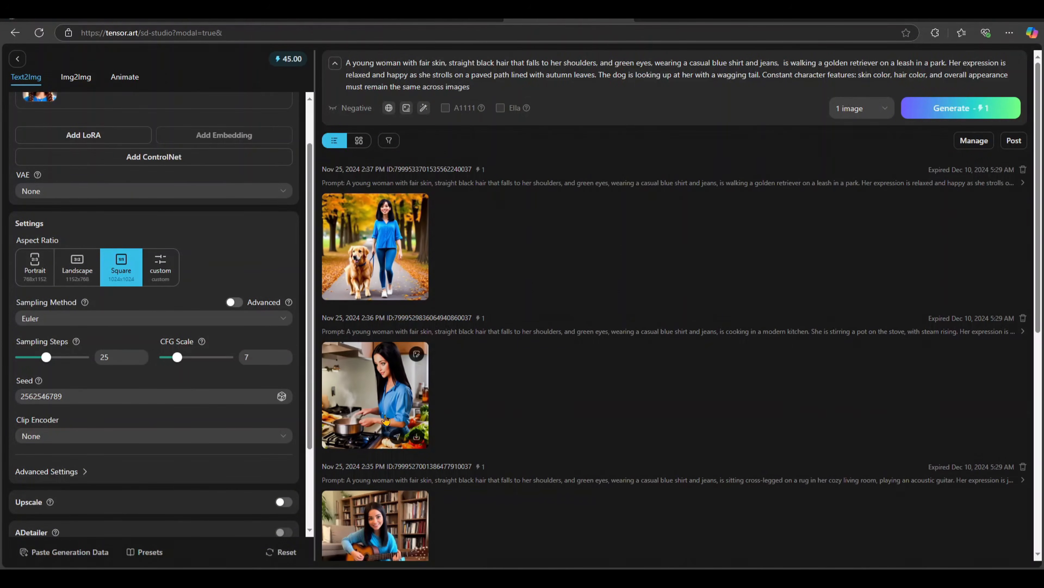
# Step: Switch to ChatGPT and copy the "Scene 5: Sitting at a desk, working" prompt text from "is sitting at a desk" to its end
pyautogui.scroll(-8, 370, 428)
pyautogui.scroll(8, 385, 413)
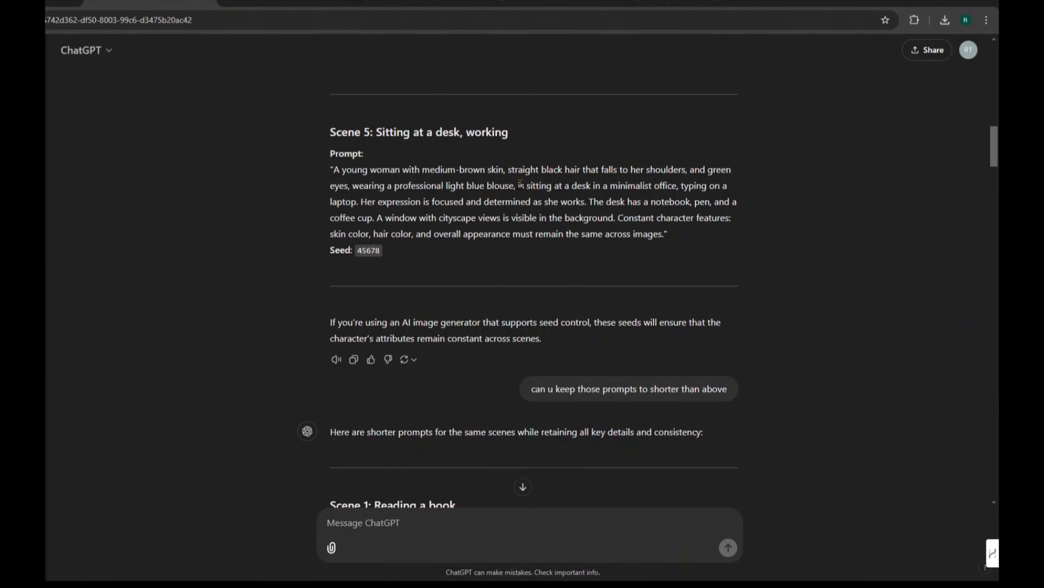
pyautogui.moveTo(521, 184); pyautogui.dragTo(667, 233)
pyautogui.rightClick(620, 218)
pyautogui.click(636, 226)
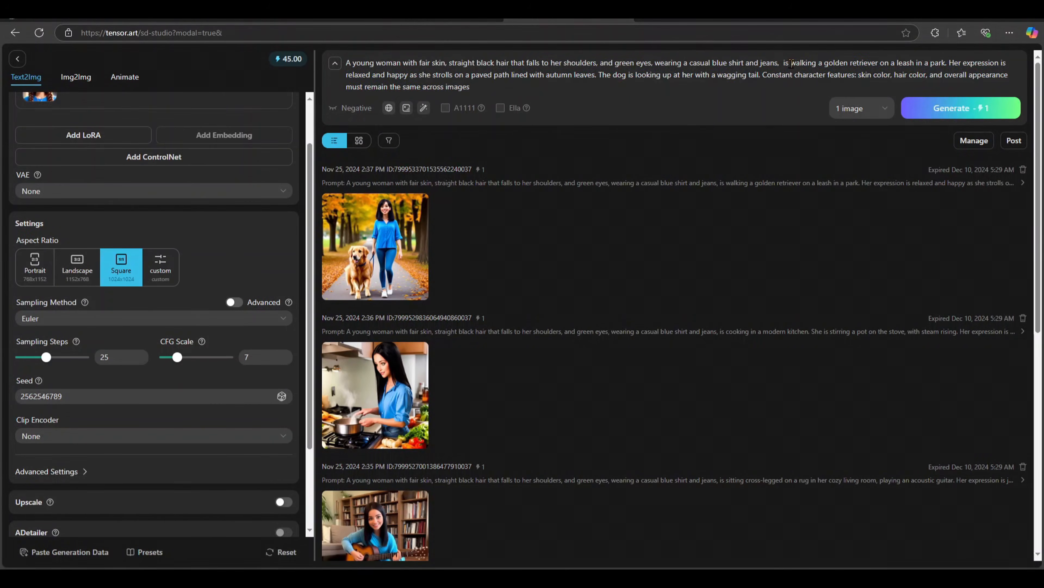
# Step: Switch to TensorArt and replace the prompt text after "casual blue shirt and jeans," with the copied desk scene
pyautogui.moveTo(784, 63); pyautogui.dragTo(781, 88)
pyautogui.rightClick(794, 62)
pyautogui.click(818, 130)
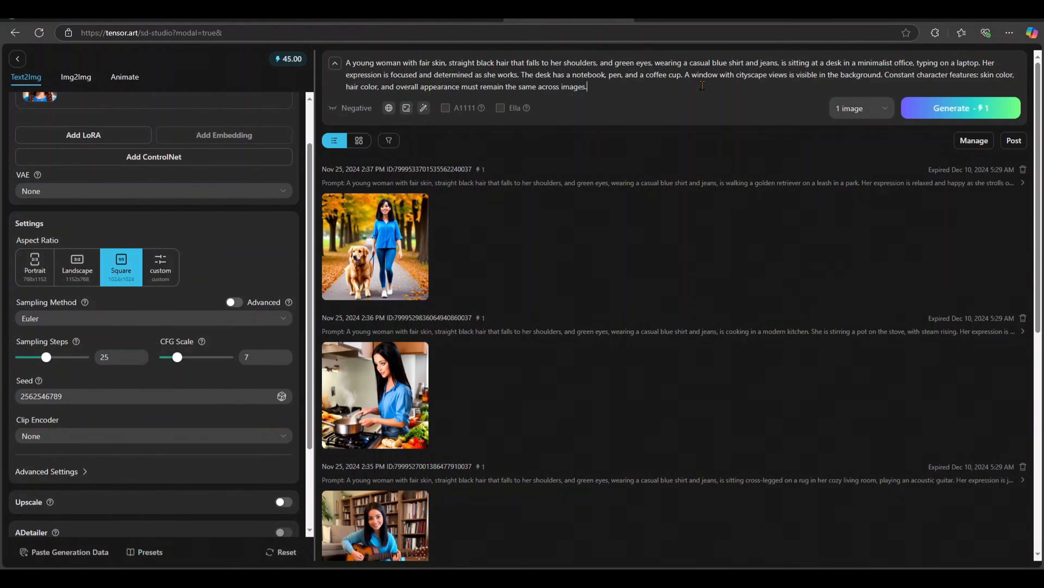
# Step: Generate 1 image of the desk scene and view it enlarged with its generation details
pyautogui.click(947, 112)
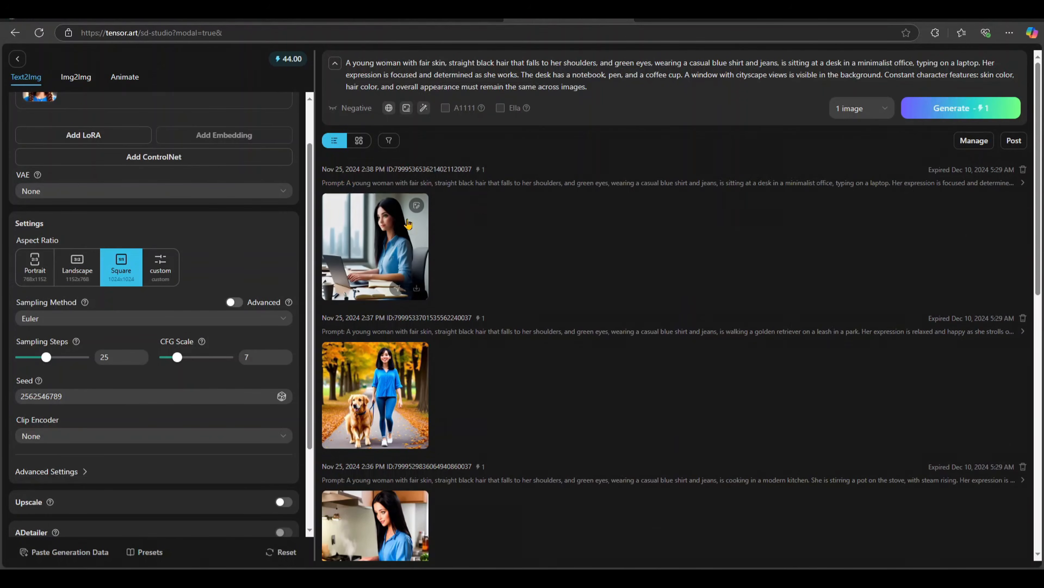
pyautogui.click(377, 229)
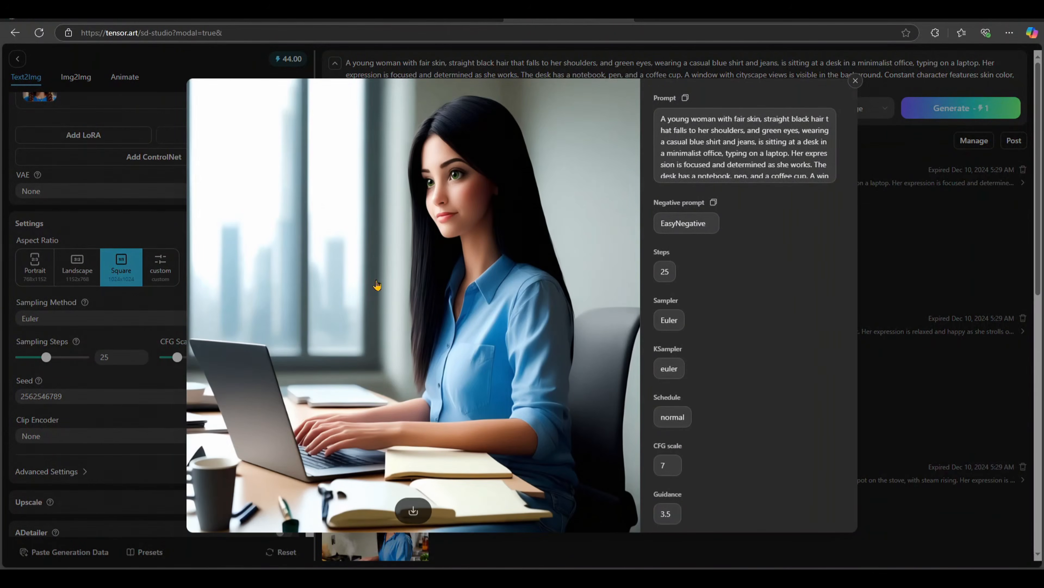
# Step: Close the enlarged preview and download the desk scene image
pyautogui.click(856, 81)
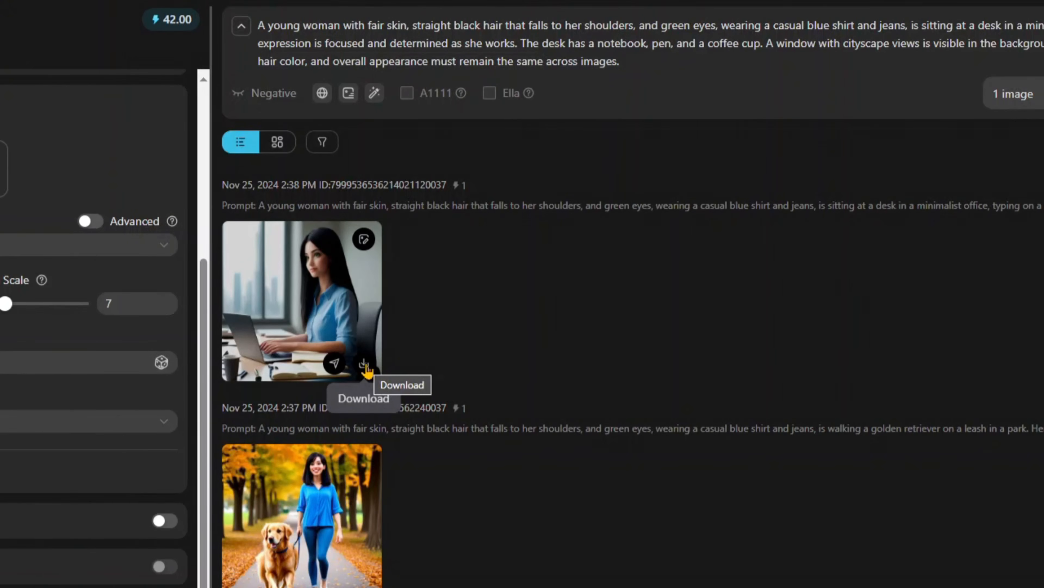
pyautogui.click(365, 367)
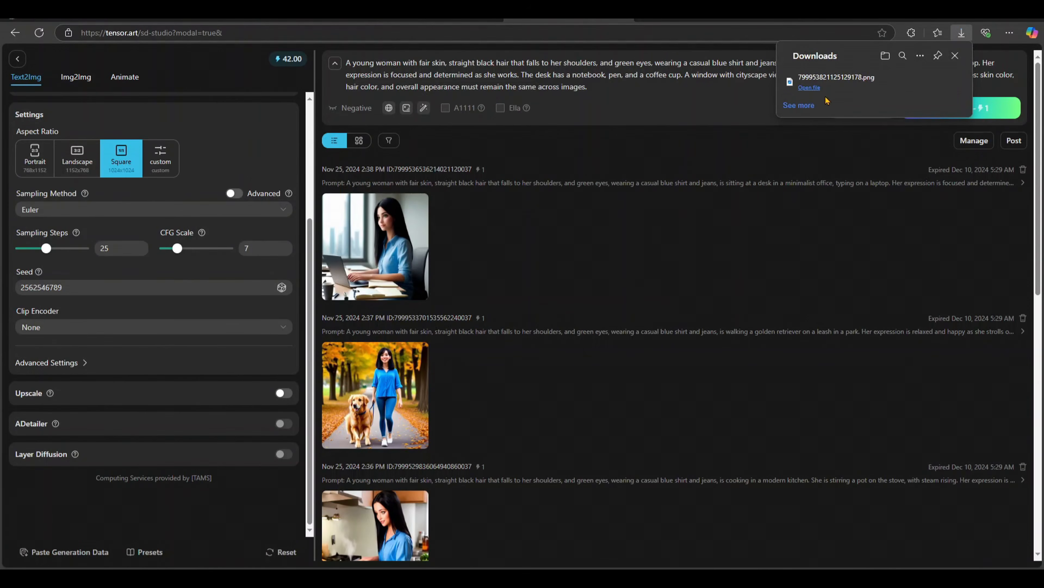
# Step: Select all the generated images, download them together and allow the site to download multiple files
pyautogui.click(973, 142)
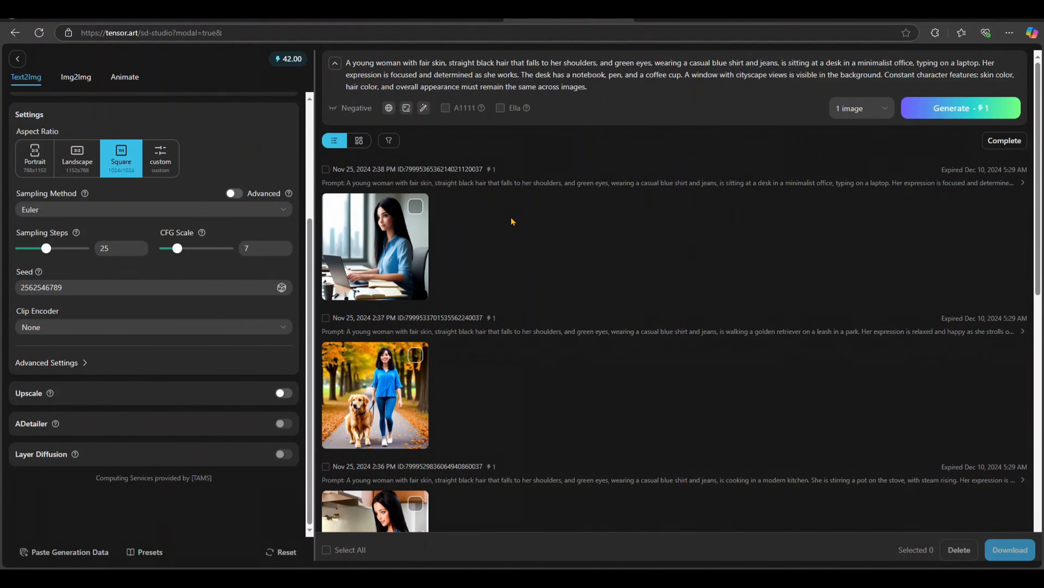
pyautogui.click(326, 551)
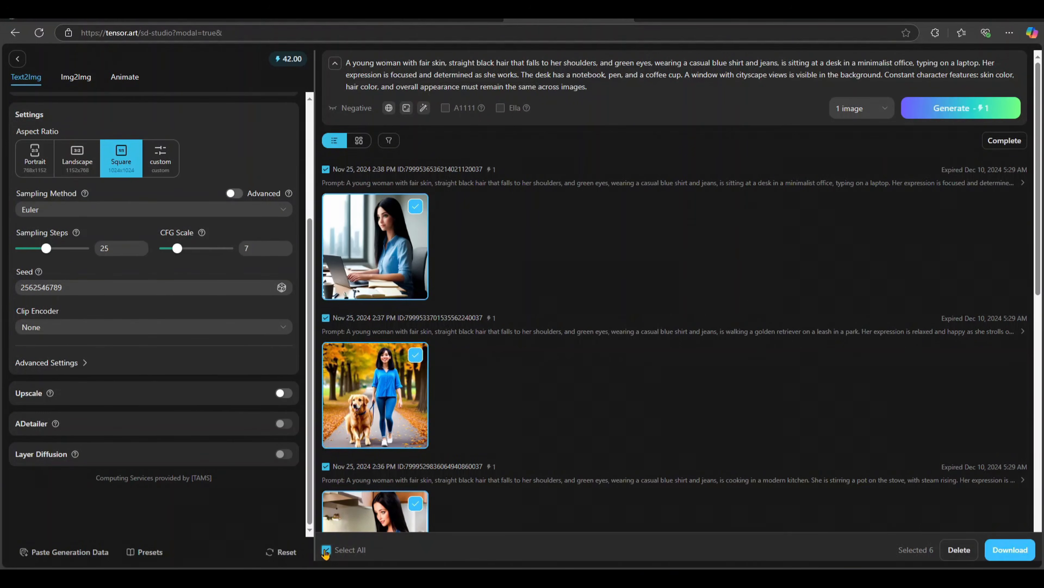
pyautogui.scroll(-3, 489, 315)
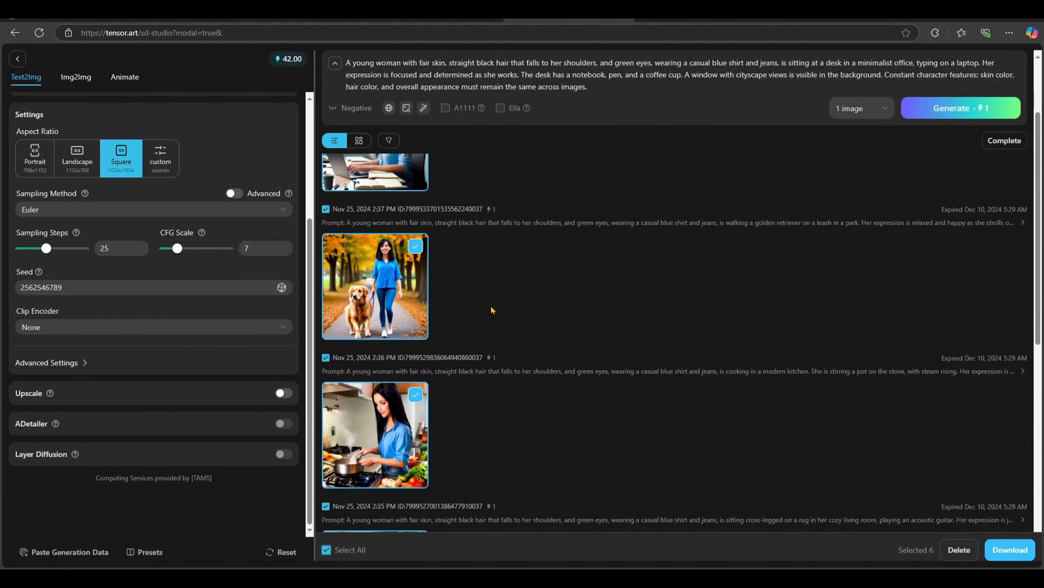
pyautogui.click(1002, 552)
pyautogui.scroll(2, 565, 291)
pyautogui.scroll(-6, 555, 285)
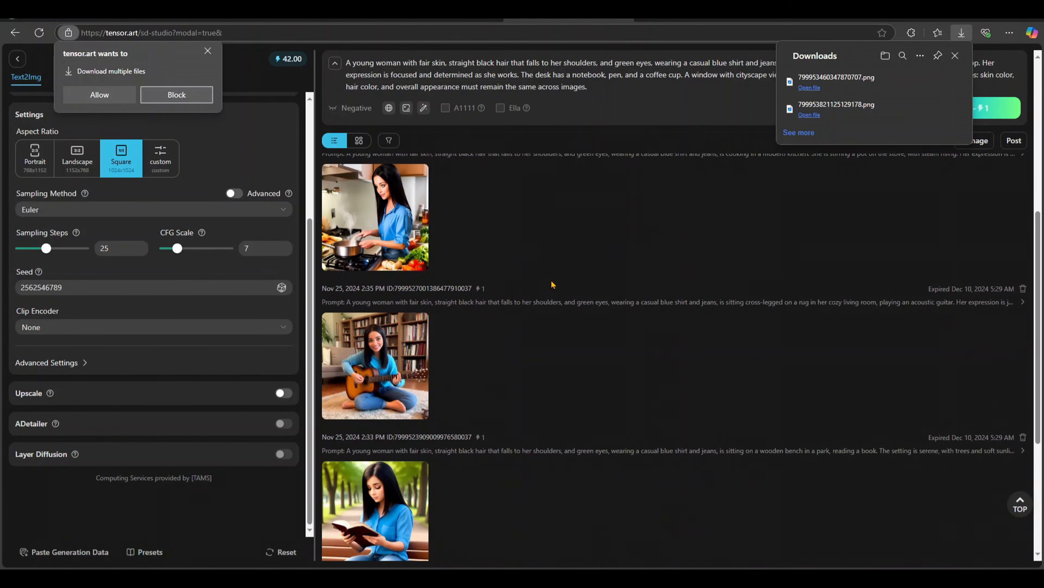
pyautogui.click(90, 96)
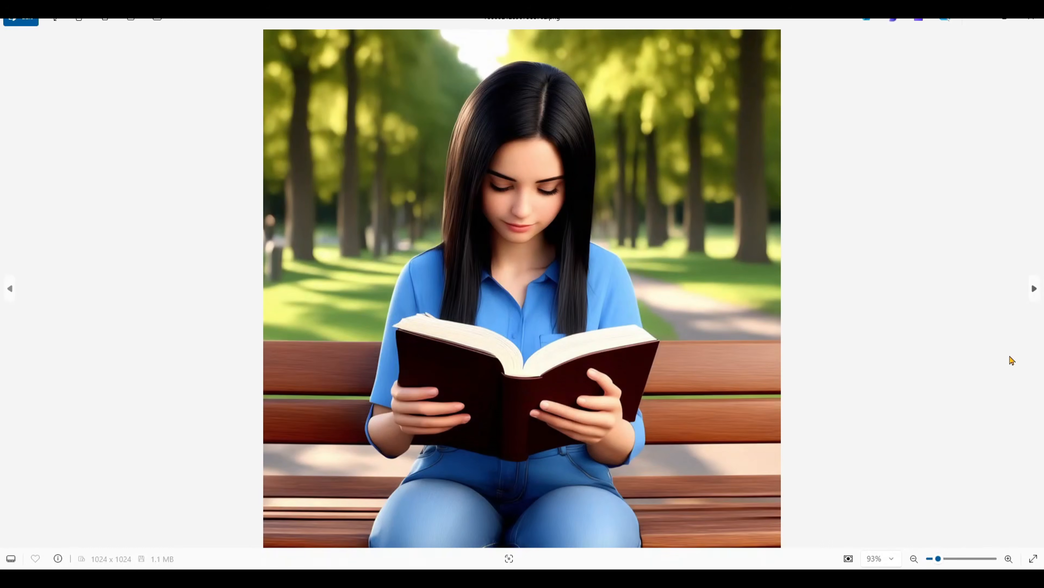
# Step: Open the downloaded images in the image viewer, compare the character's appearance across the scenes and close the viewer
pyautogui.click(1012, 361)
pyautogui.click(1012, 361)
pyautogui.click(1012, 360)
pyautogui.click(1012, 360)
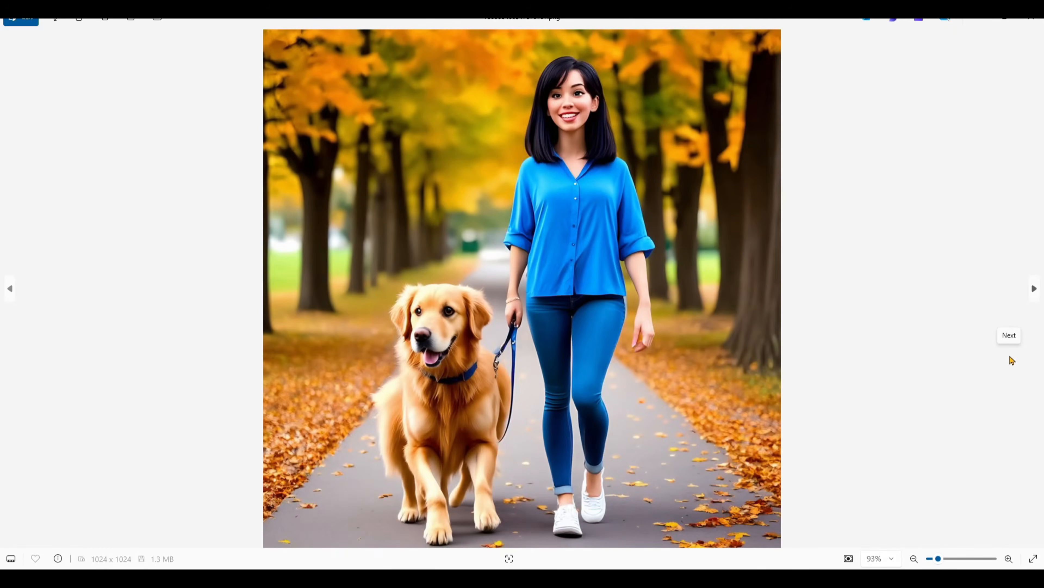
pyautogui.press('Left')
pyautogui.press('Right')
pyautogui.press('Right')
pyautogui.press('Right')
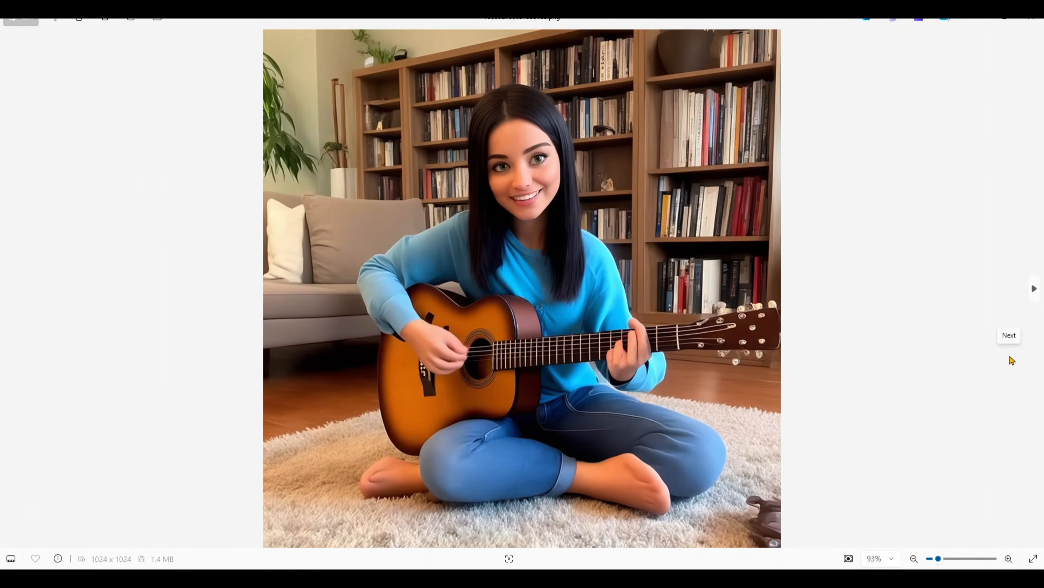
pyautogui.press('Left')
pyautogui.press('Left')
pyautogui.press('Right')
pyautogui.press('Right')
pyautogui.press('Right')
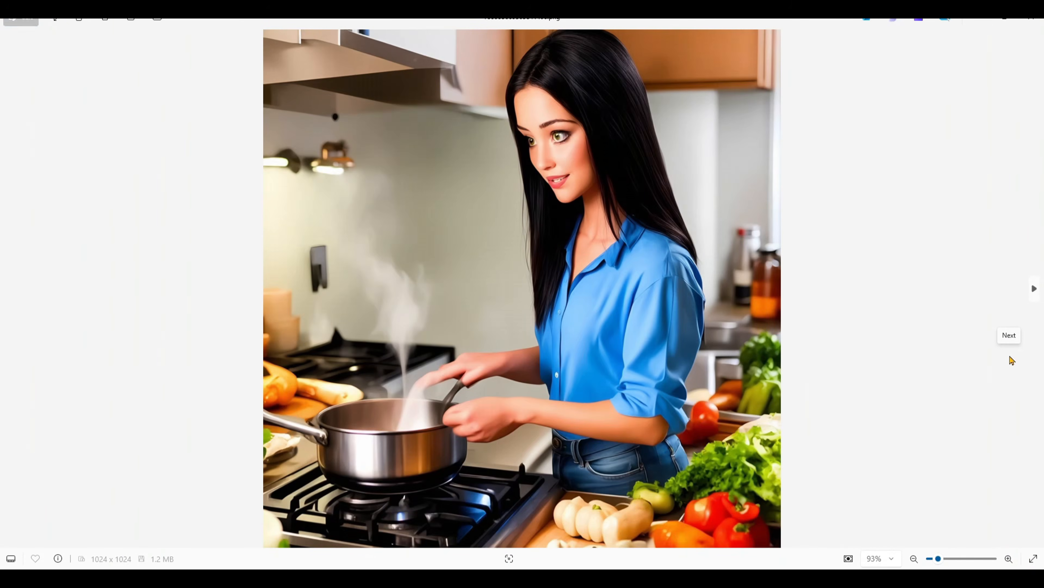
pyautogui.press('Left')
pyautogui.press('Left')
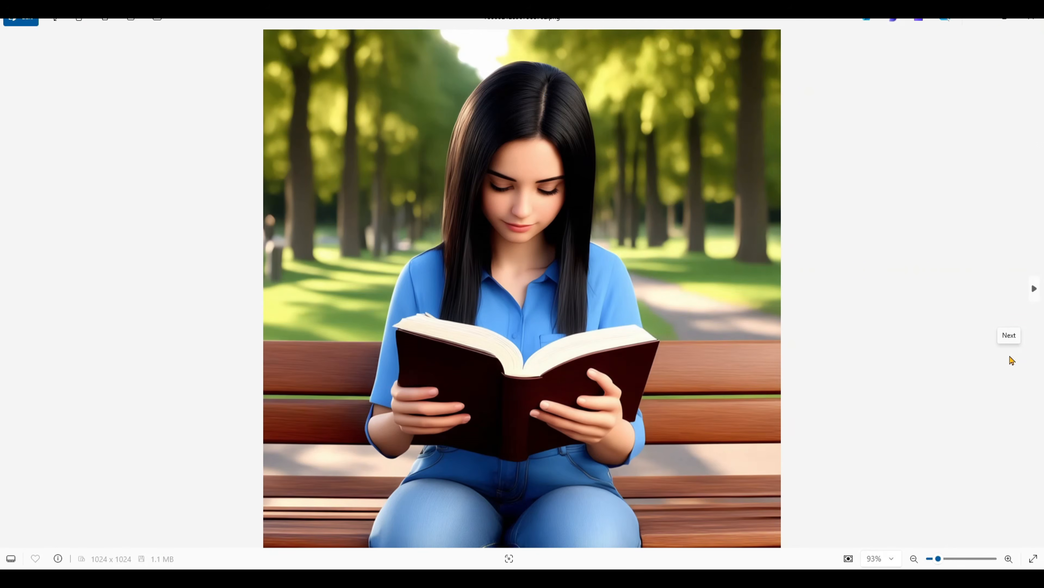
pyautogui.click(1033, 20)
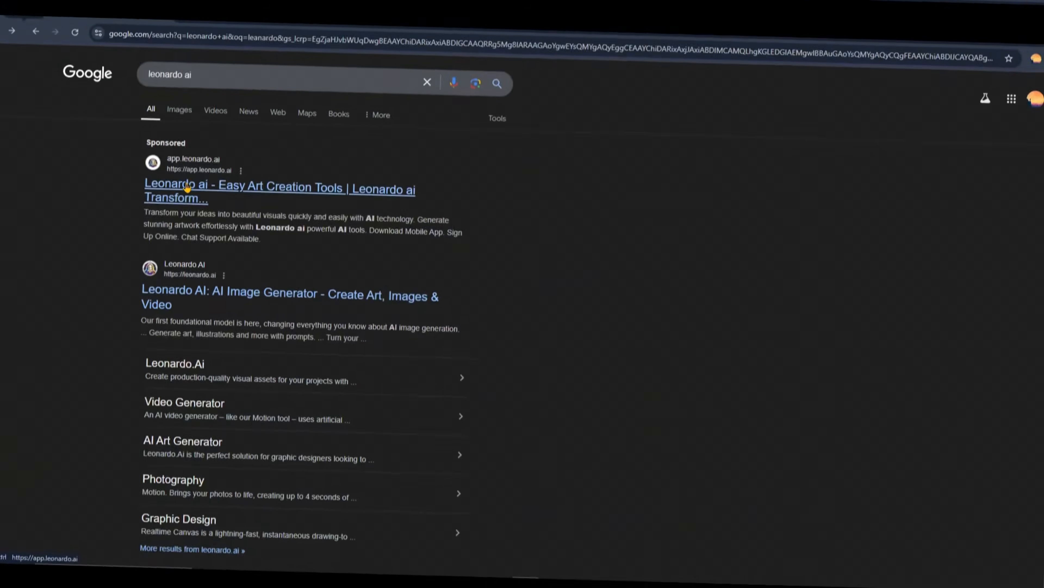
# Step: Open Leonardo AI from the Google search results, sign in with the Google account and accept the Terms of Service
pyautogui.click(166, 187)
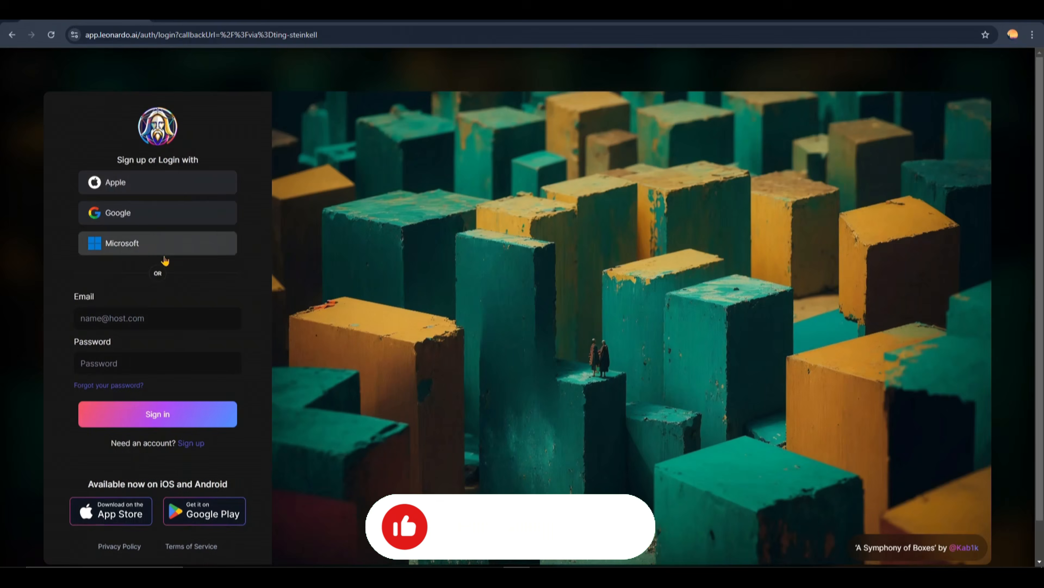
pyautogui.click(142, 218)
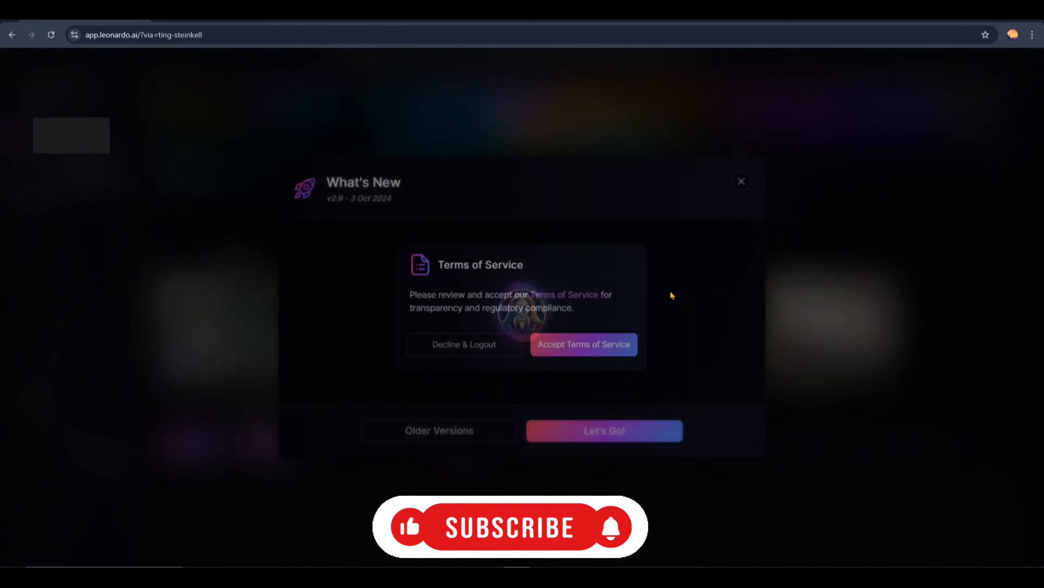
pyautogui.click(586, 350)
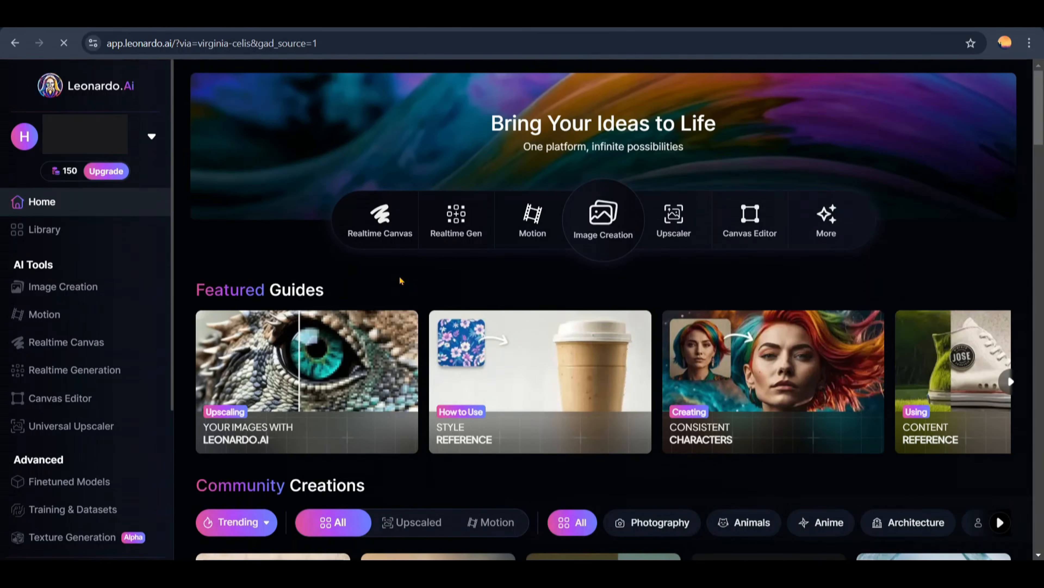
# Step: Look over the Community Creations on the Leonardo.Ai home page and open the Image Creation tool
pyautogui.scroll(-15, 401, 280)
pyautogui.scroll(-20, 400, 281)
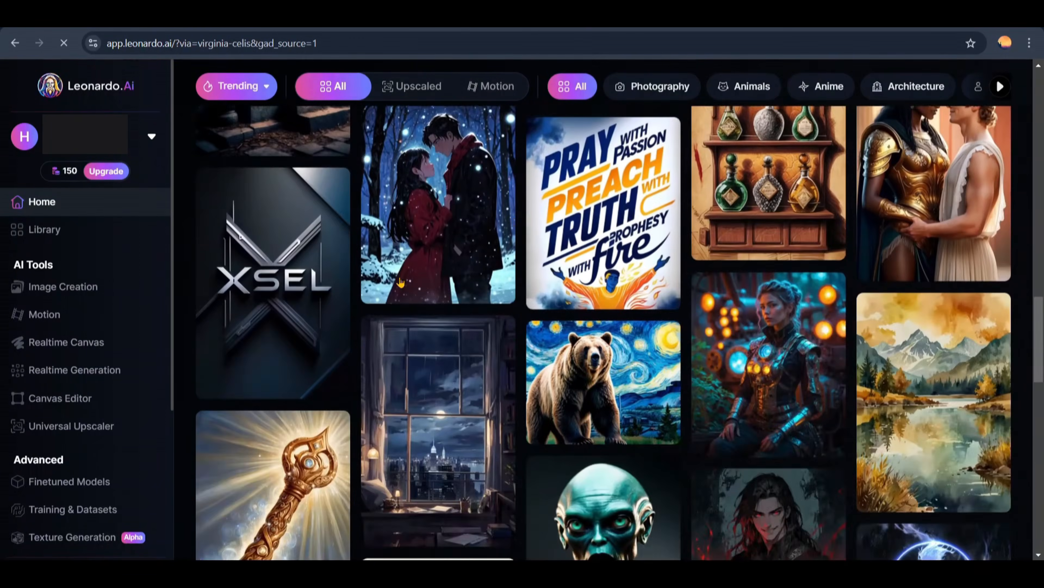
pyautogui.scroll(5, 401, 281)
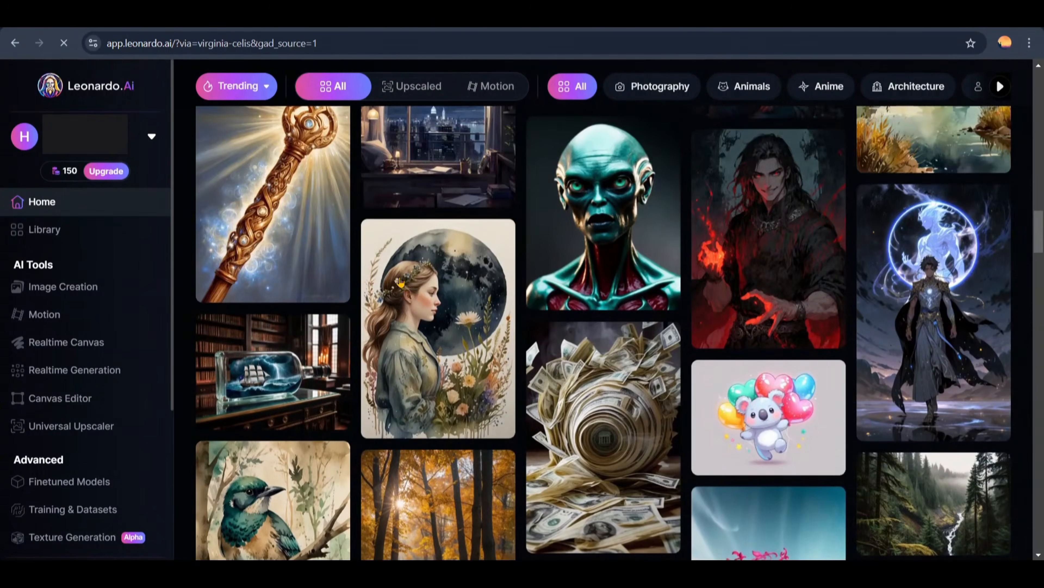
pyautogui.scroll(-20, 401, 282)
pyautogui.scroll(20, 401, 282)
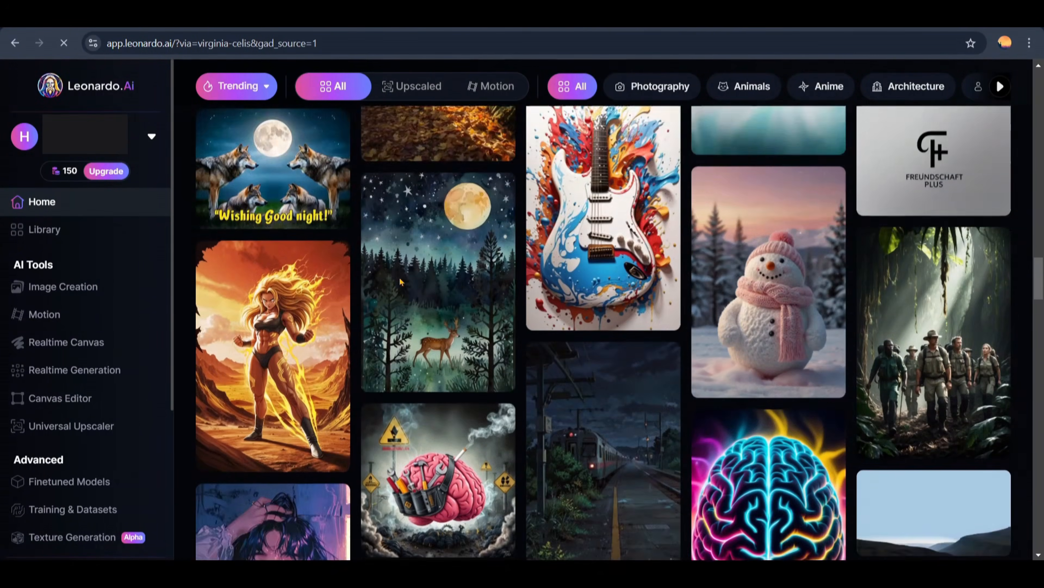
pyautogui.scroll(10, 401, 284)
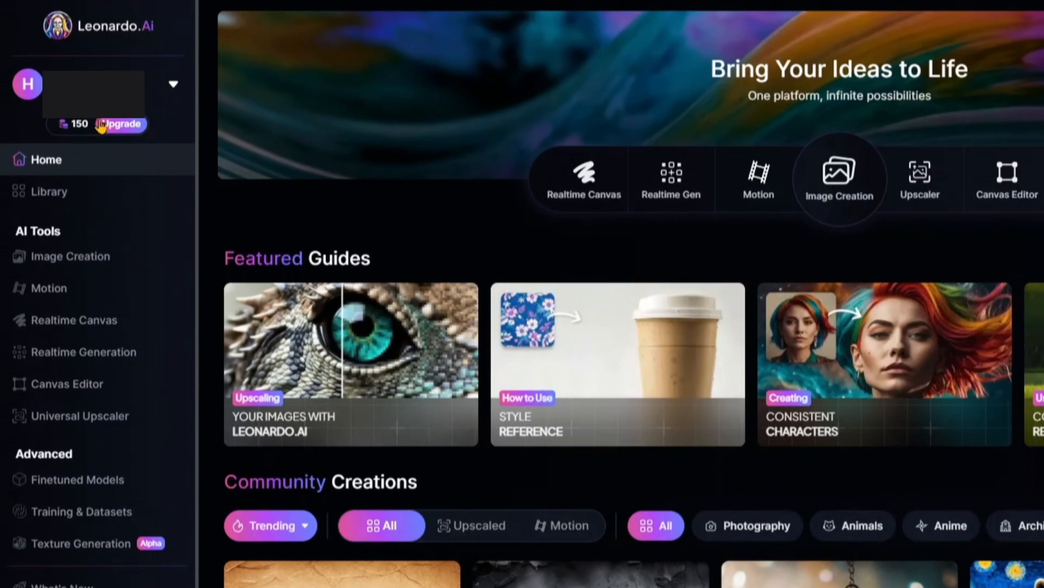
pyautogui.moveTo(69, 133)
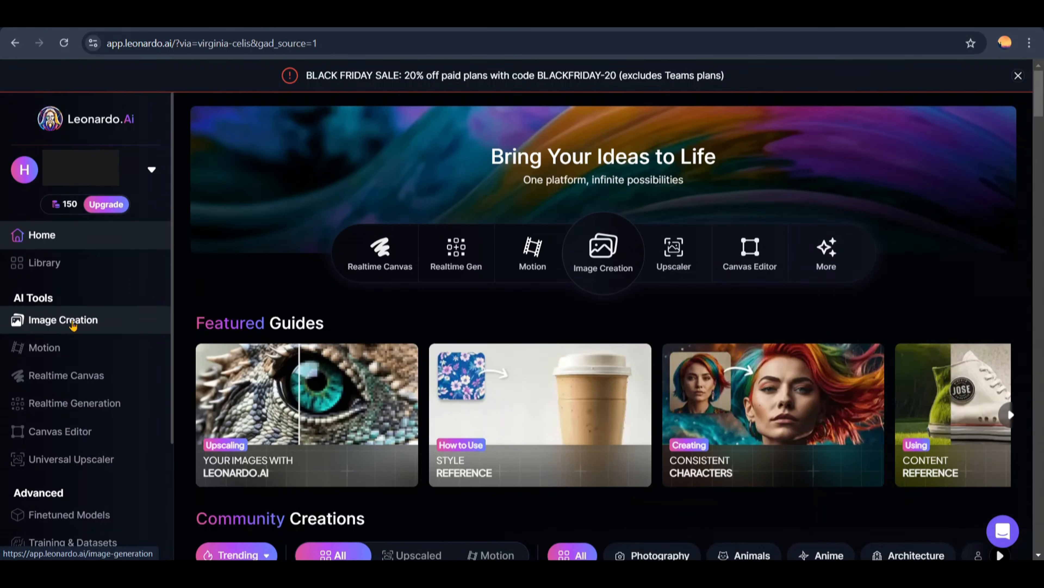
pyautogui.click(73, 324)
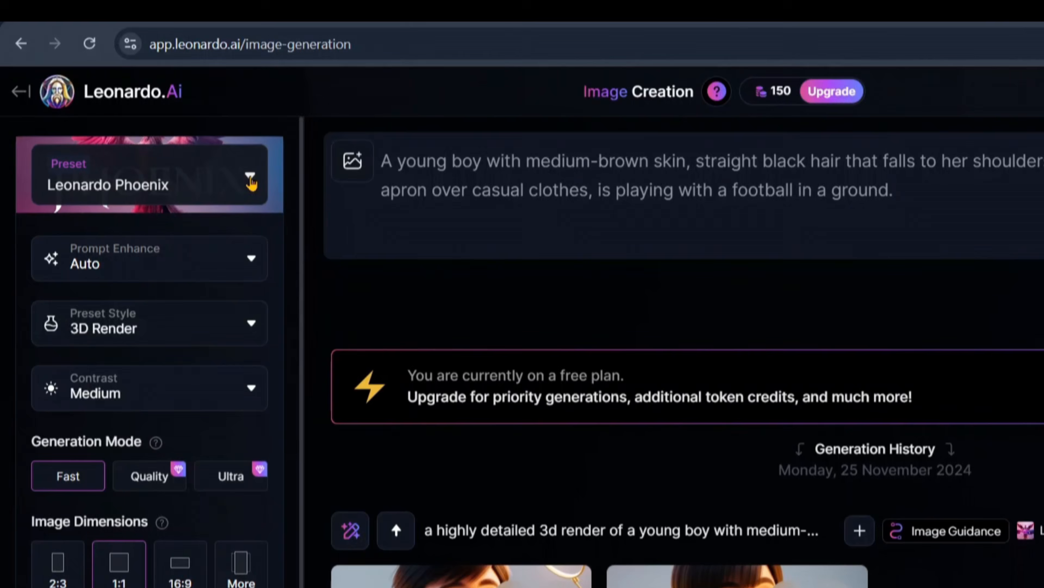
# Step: Review the available platform presets, from Leonardo Phoenix to Stock Photography, and close the preset selection
pyautogui.click(178, 139)
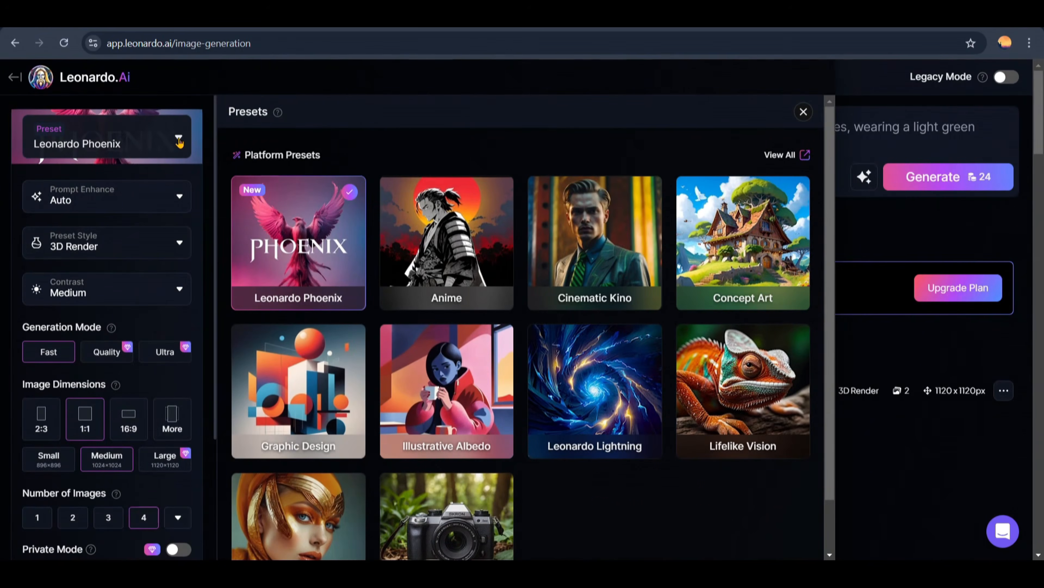
pyautogui.scroll(-3, 542, 254)
pyautogui.scroll(-5, 543, 254)
pyautogui.scroll(5, 543, 255)
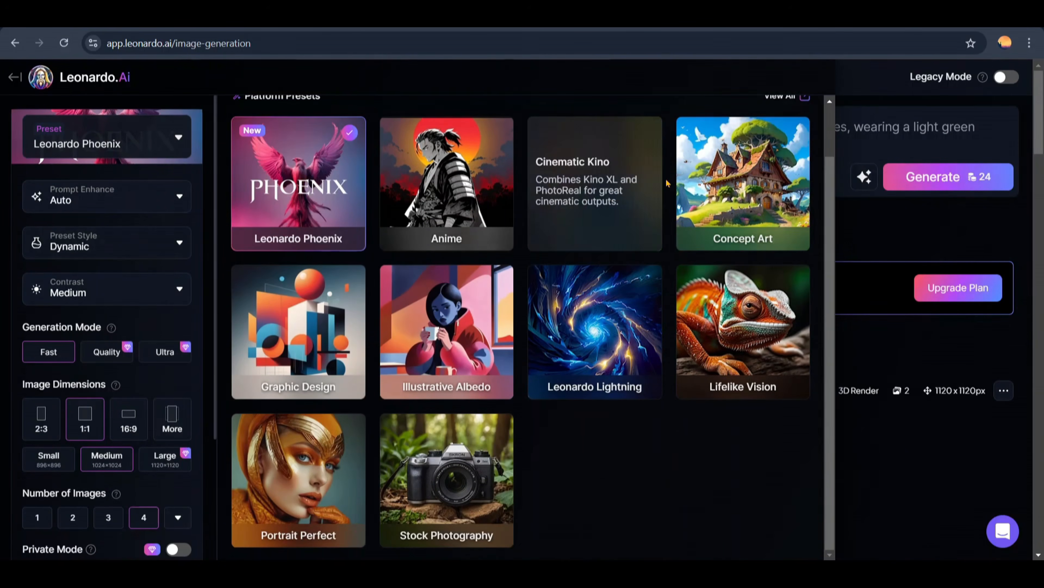
pyautogui.scroll(3, 588, 163)
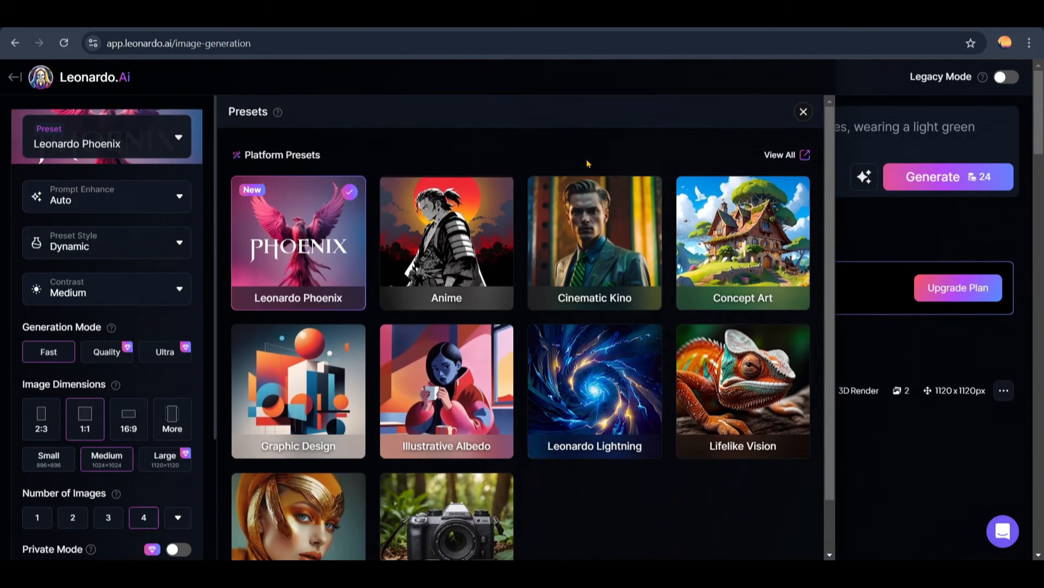
pyautogui.click(803, 112)
# Step: Try the Small (896×896) image size and return to Medium (1024×1024)
pyautogui.scroll(-2, 151, 351)
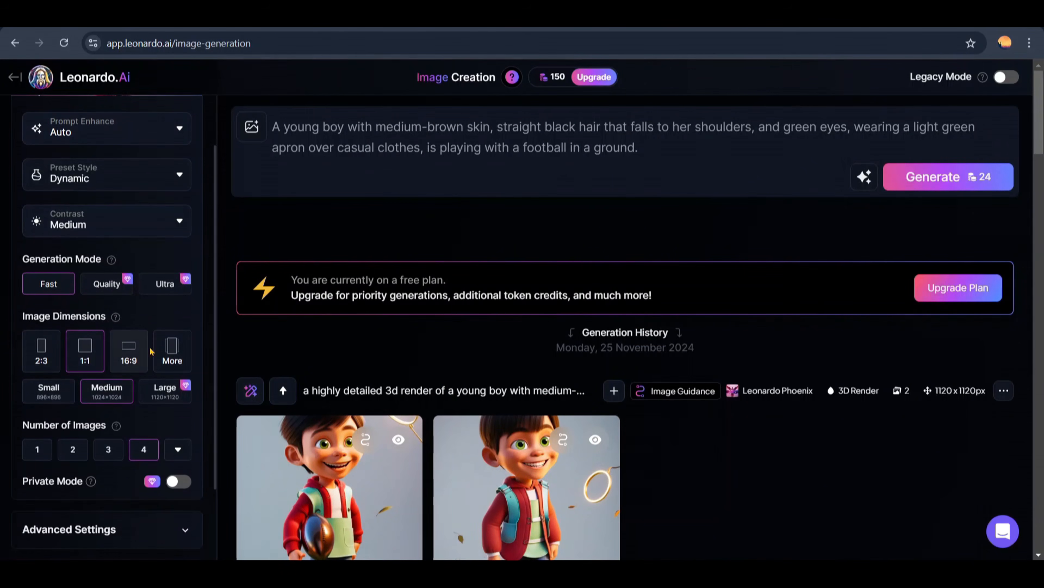
pyautogui.scroll(-2, 41, 355)
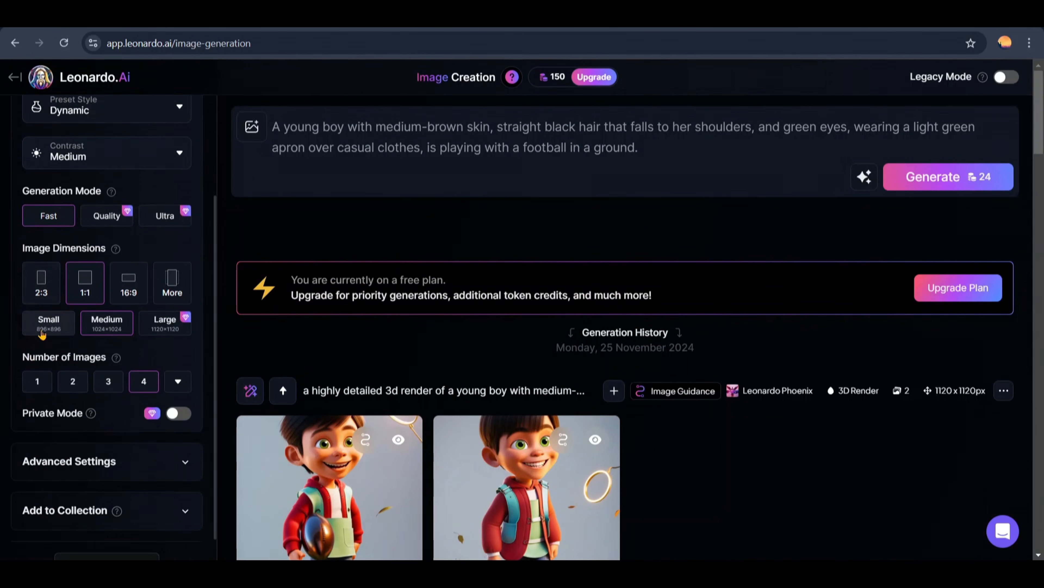
pyautogui.scroll(-1, 45, 329)
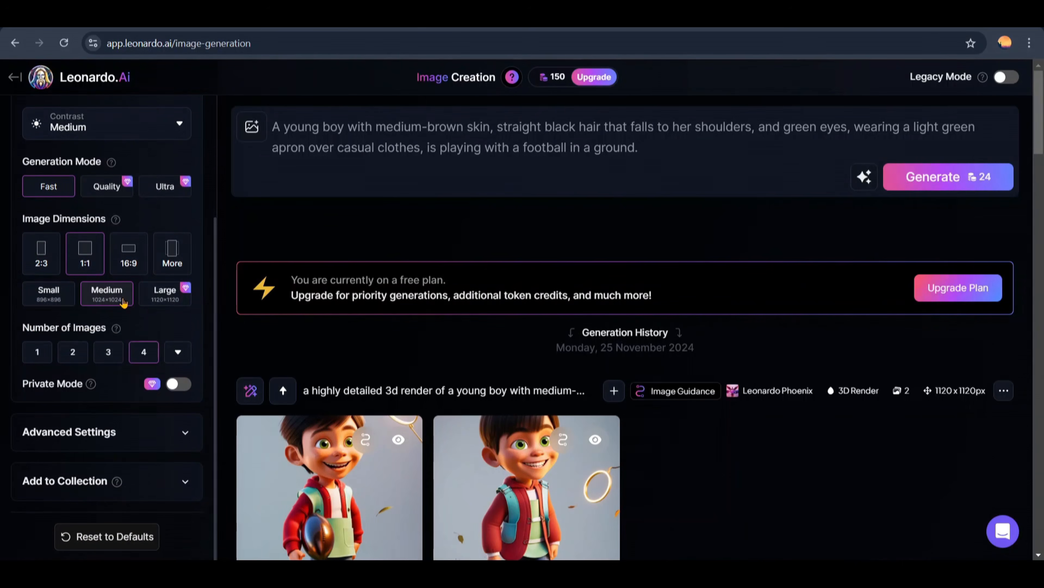
pyautogui.click(49, 303)
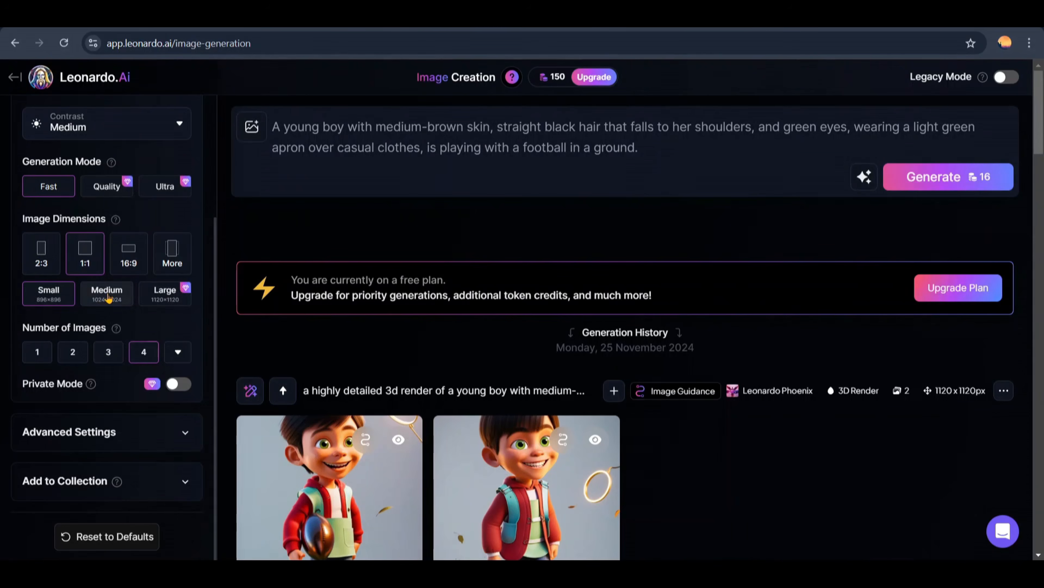
pyautogui.click(108, 296)
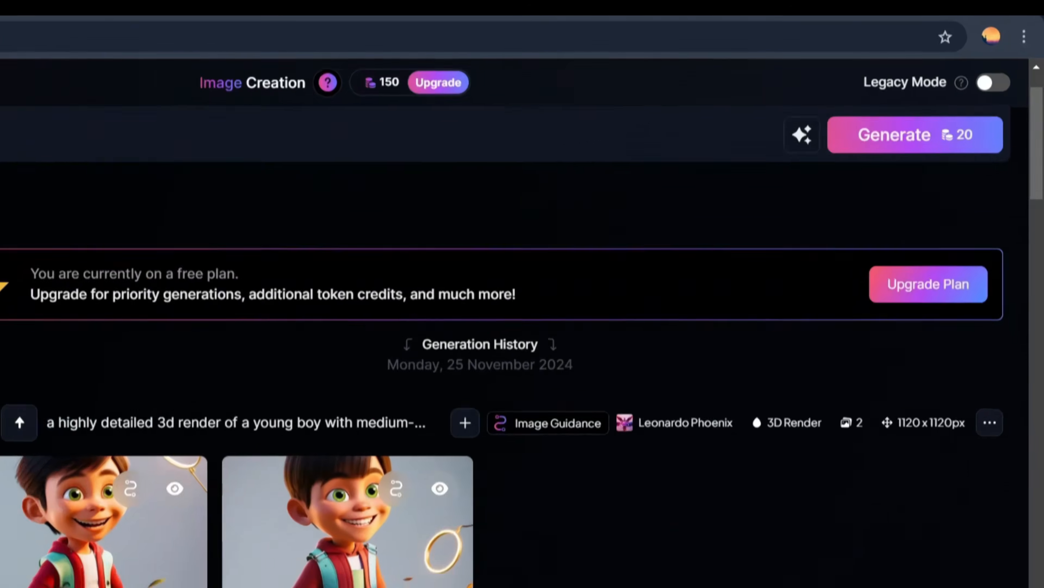
# Step: Change the number of images to 2, to 3 and finally to 4 in the legacy Image Creation settings
pyautogui.scroll(3, 514, 329)
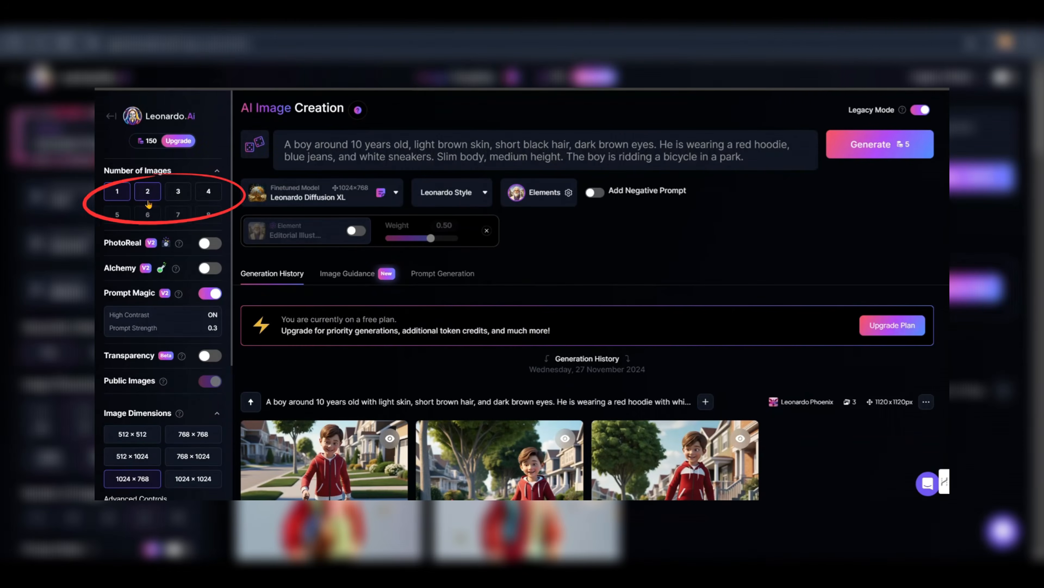
pyautogui.click(148, 193)
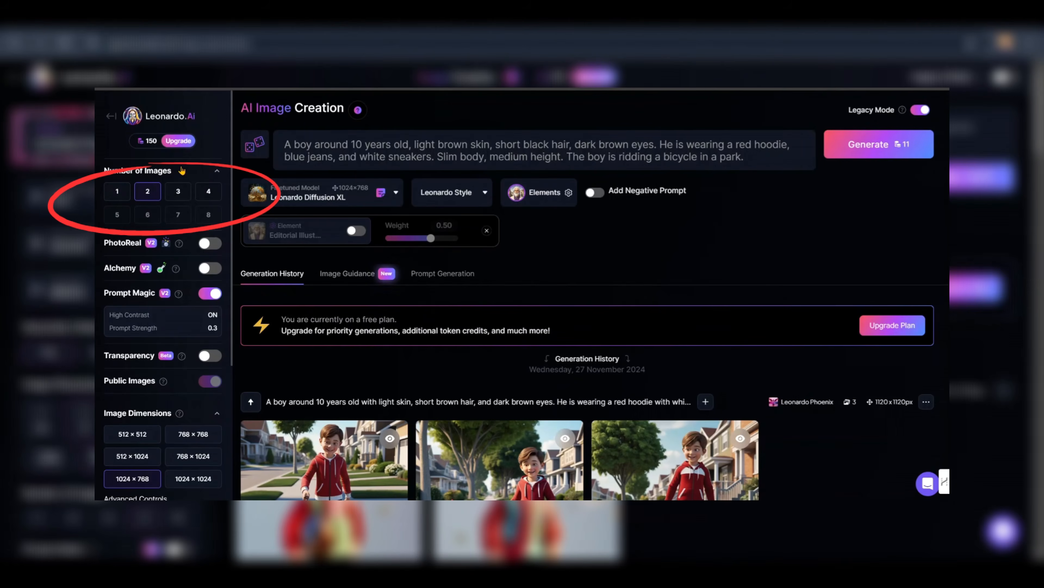
pyautogui.click(180, 190)
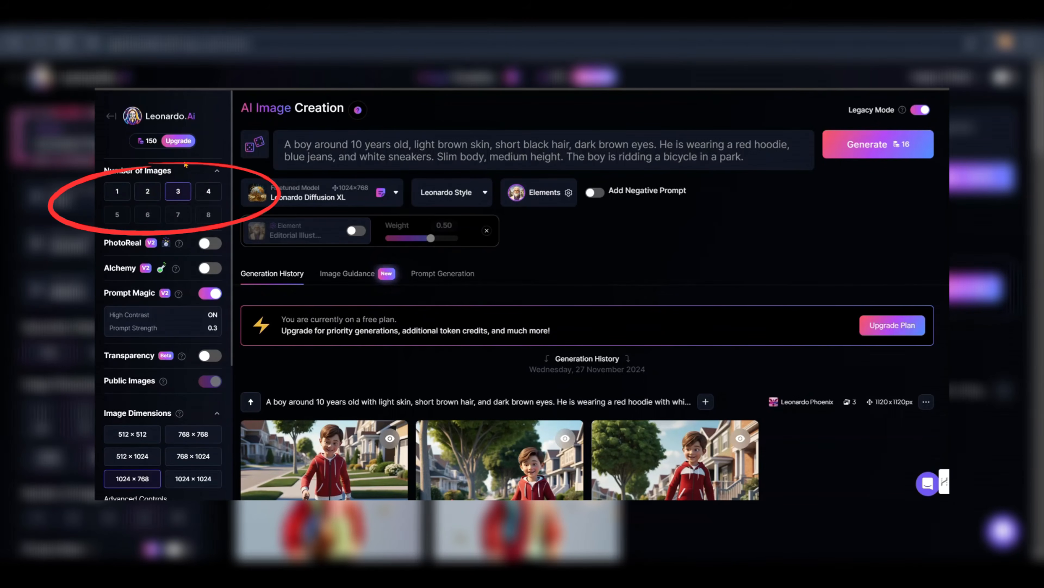
pyautogui.click(201, 181)
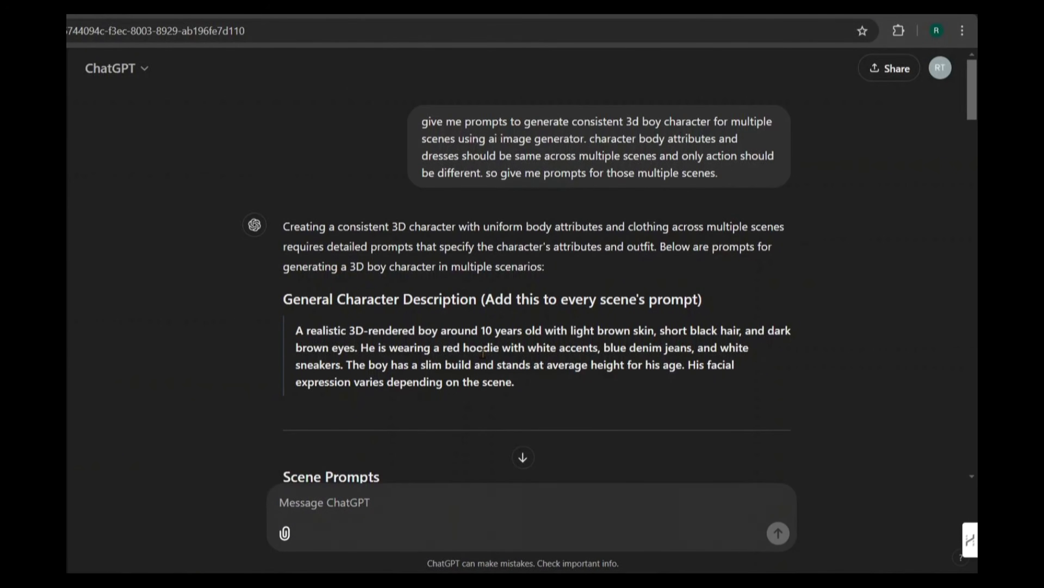
# Step: Look through ChatGPT's scene prompts, and copy the general character description and the Playing Soccer scene prompt
pyautogui.scroll(-8, 483, 352)
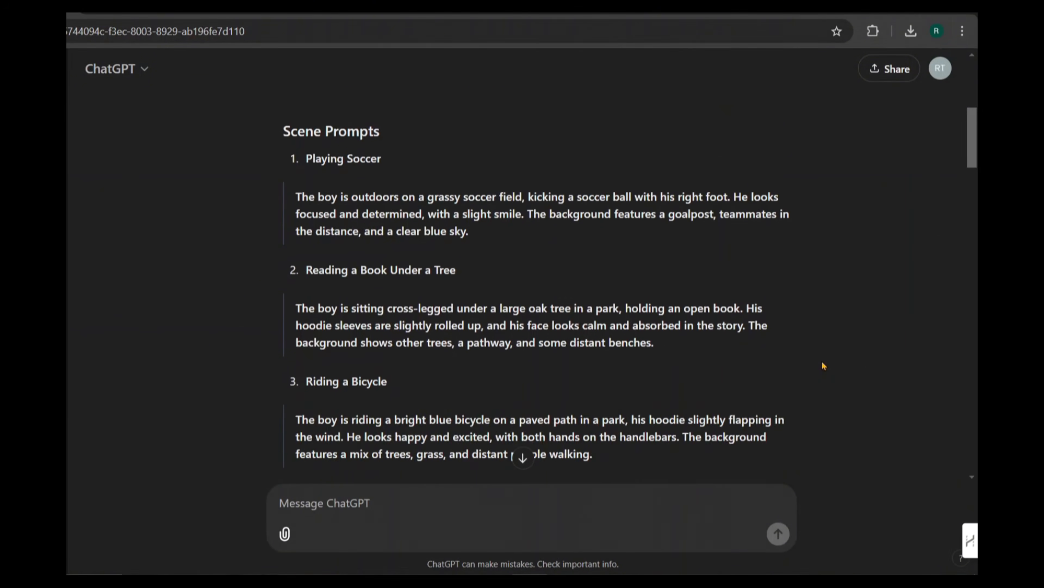
pyautogui.scroll(-10, 824, 366)
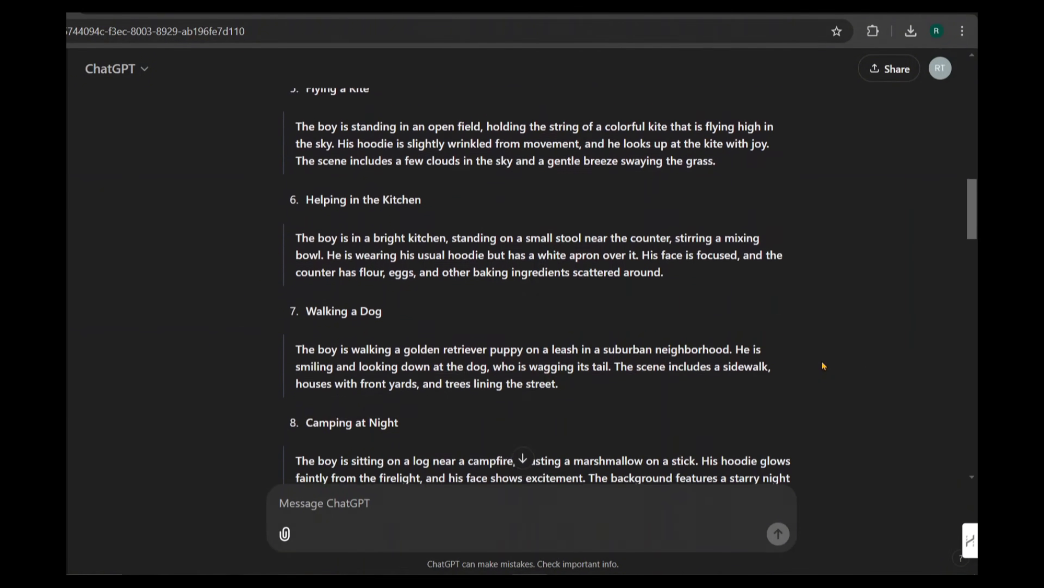
pyautogui.scroll(-4, 824, 366)
pyautogui.scroll(12, 824, 366)
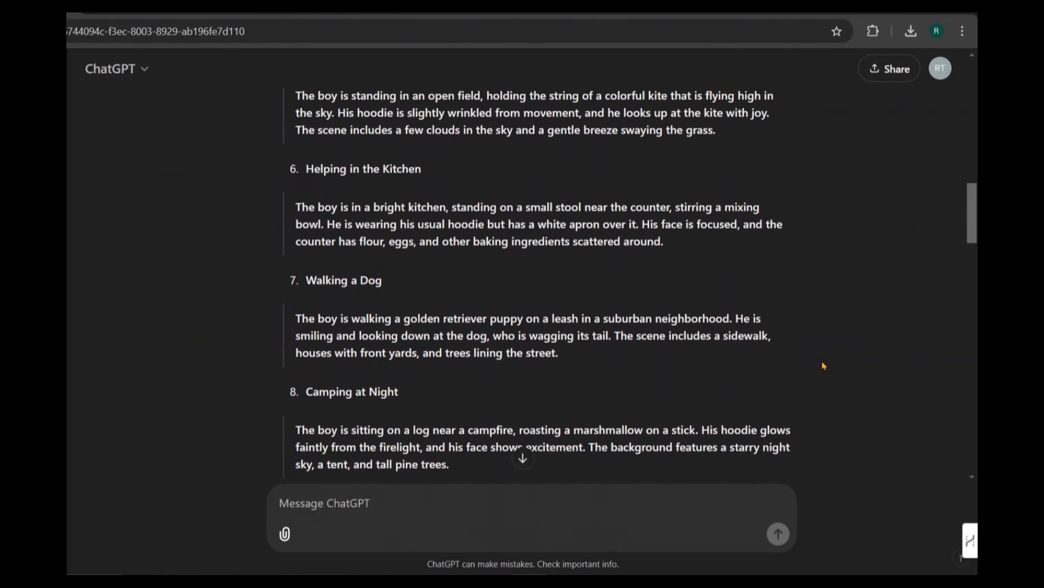
pyautogui.scroll(15, 824, 366)
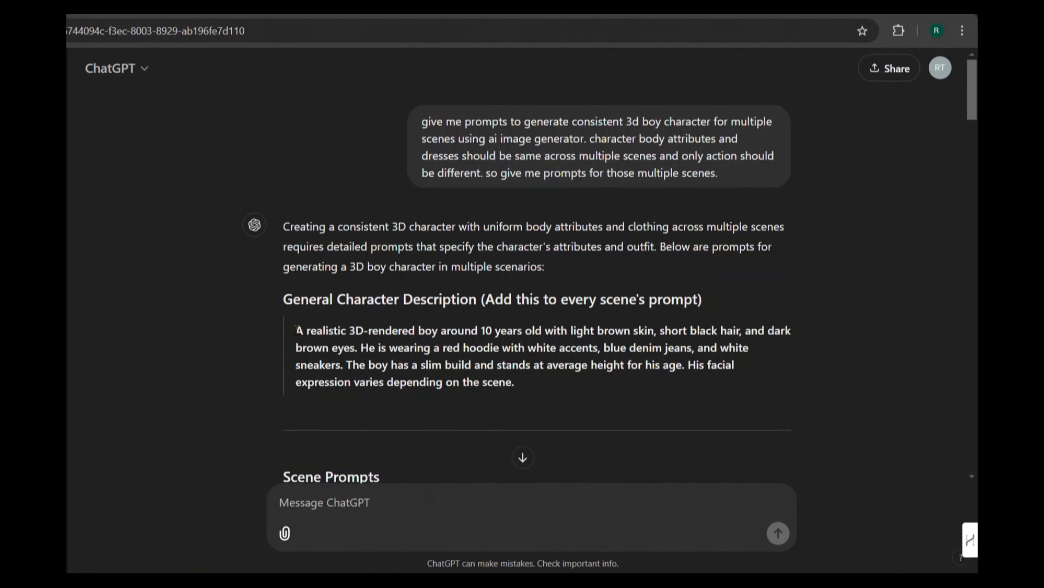
pyautogui.moveTo(296, 330); pyautogui.dragTo(530, 390)
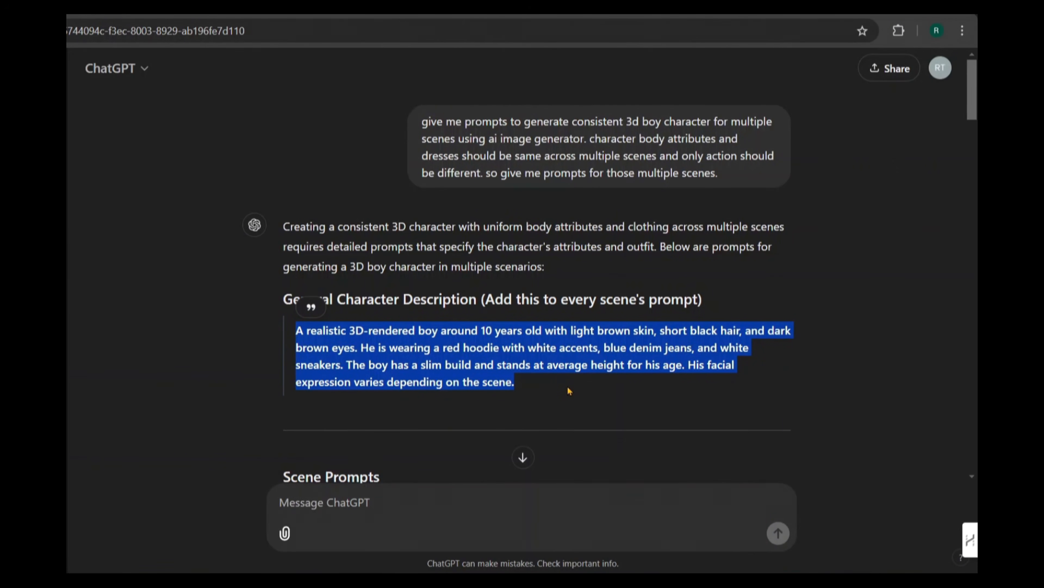
pyautogui.click(584, 408)
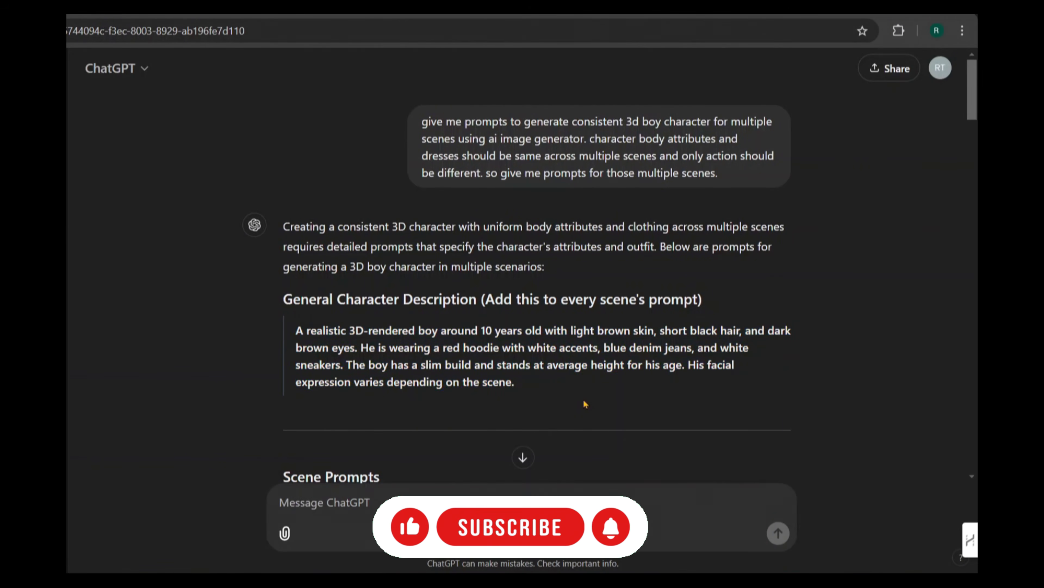
pyautogui.scroll(-5, 584, 407)
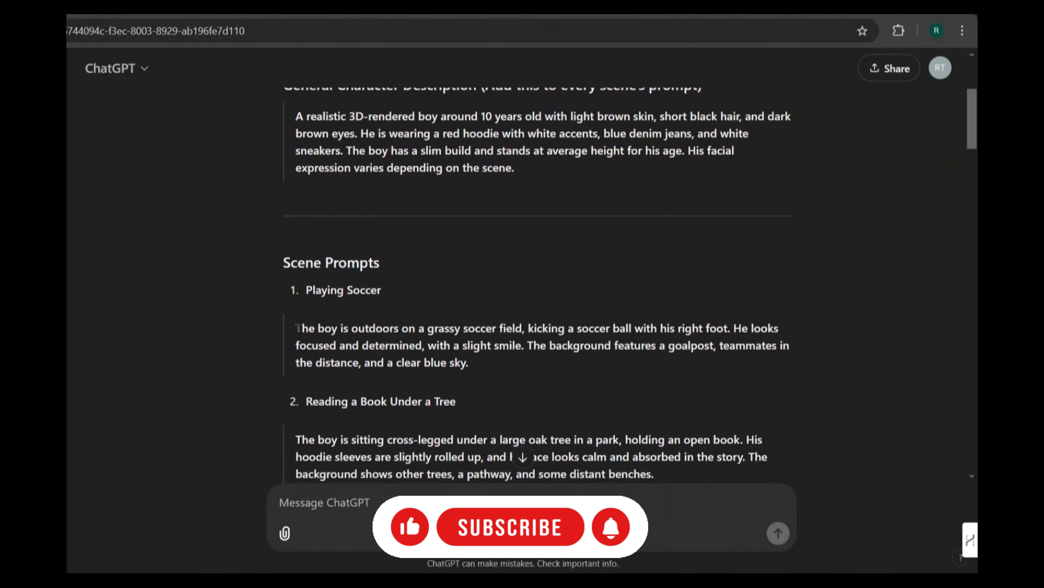
pyautogui.moveTo(296, 328); pyautogui.dragTo(481, 365)
pyautogui.press('super+c')
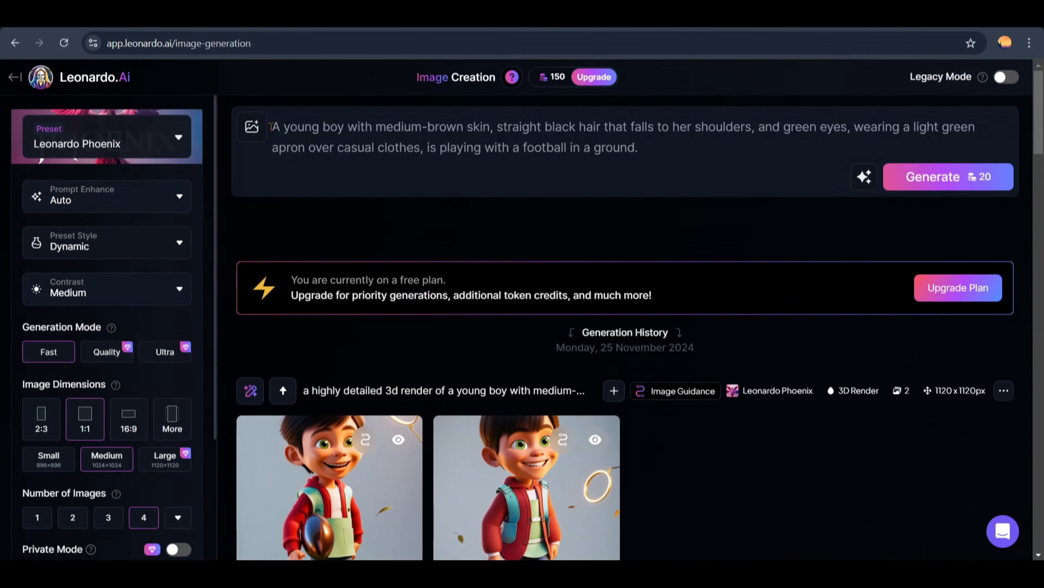
# Step: Switch to Leonardo.Ai and replace the image prompt with the copied character description followed by the Playing Soccer scene prompt
pyautogui.moveTo(271, 127); pyautogui.dragTo(677, 152)
pyautogui.press('super+v')
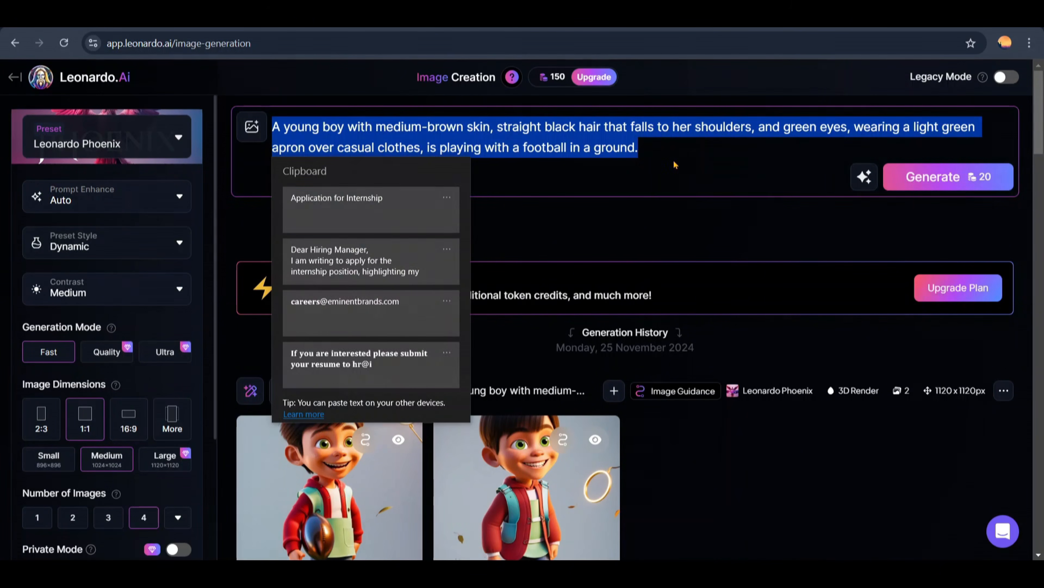
pyautogui.click(395, 260)
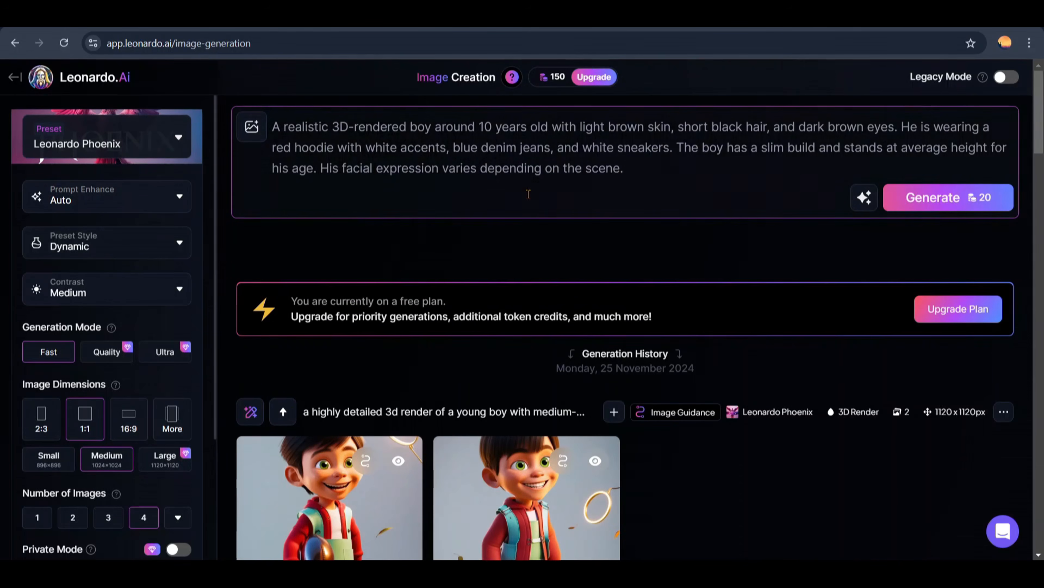
pyautogui.press('super+v')
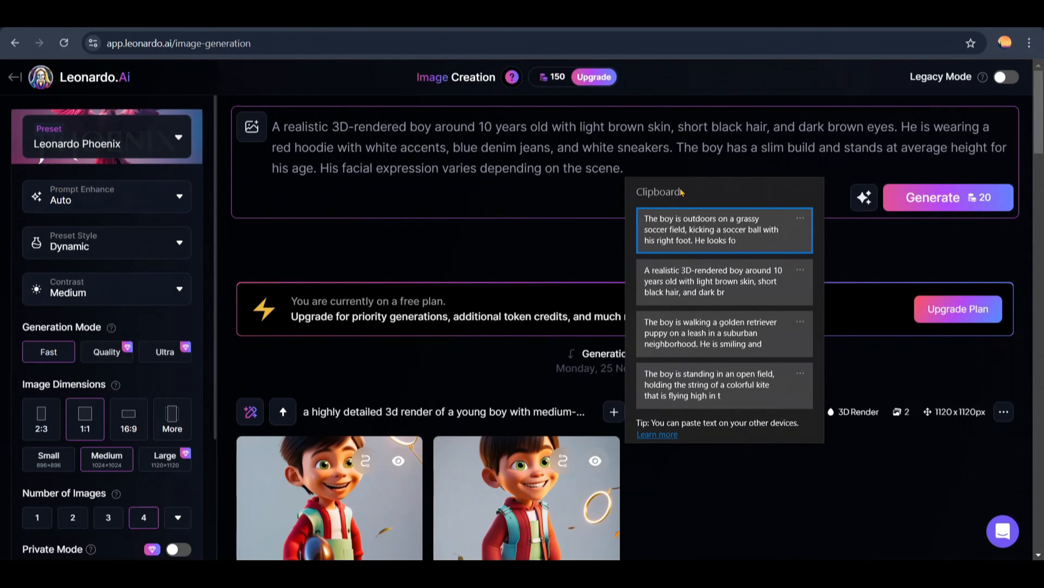
pyautogui.click(685, 222)
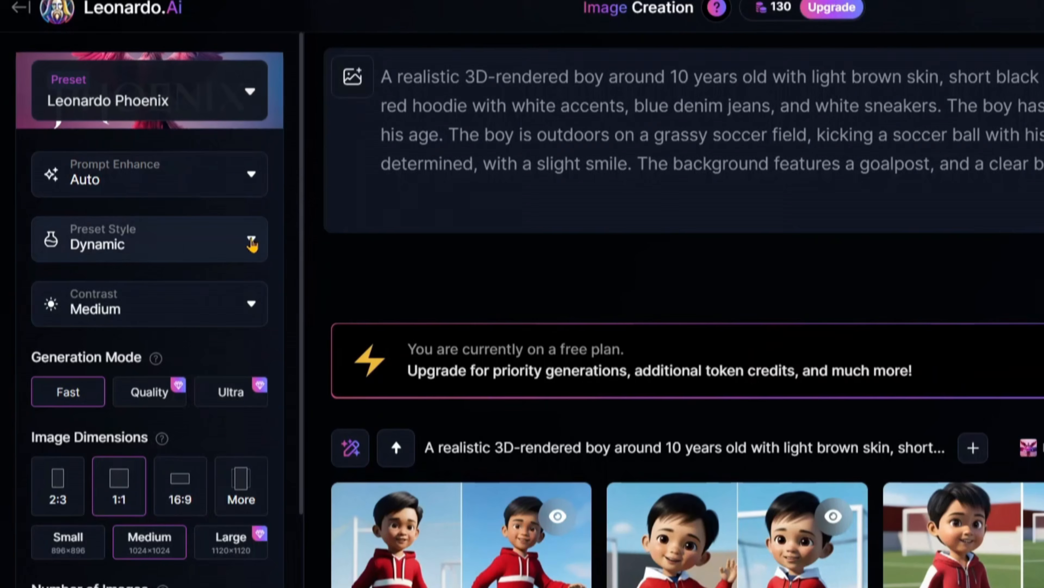
# Step: Set the preset style to 3D Render and look over the soccer images generated in that style
pyautogui.click(251, 243)
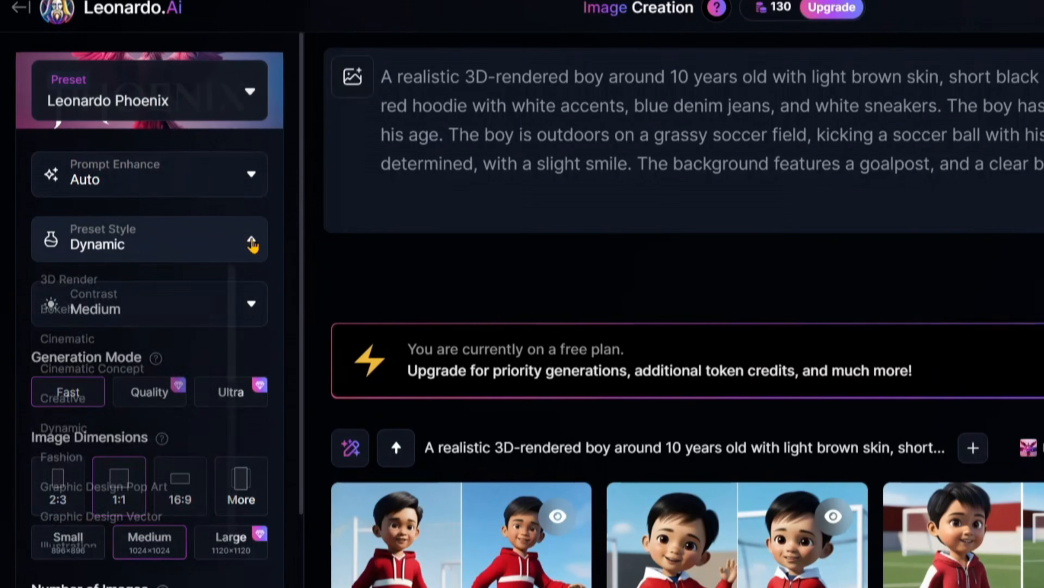
pyautogui.click(117, 284)
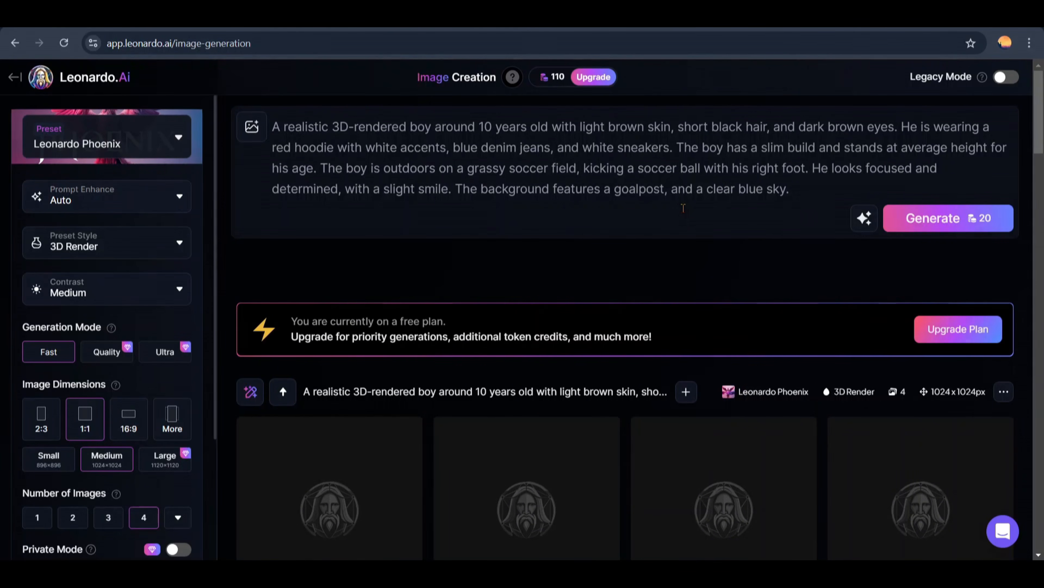
pyautogui.scroll(-2, 685, 210)
pyautogui.scroll(-2, 685, 211)
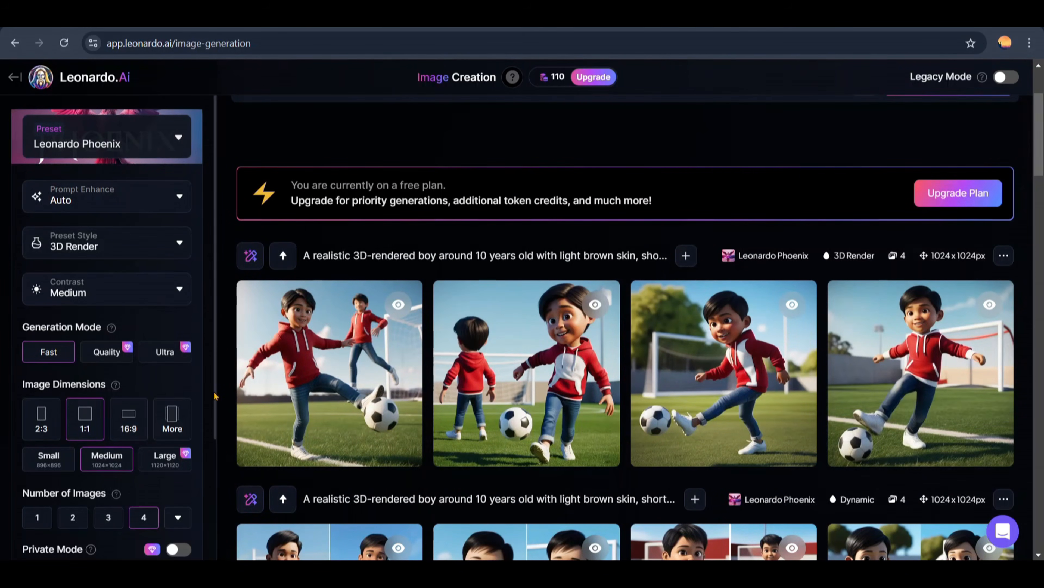
pyautogui.scroll(2, 382, 322)
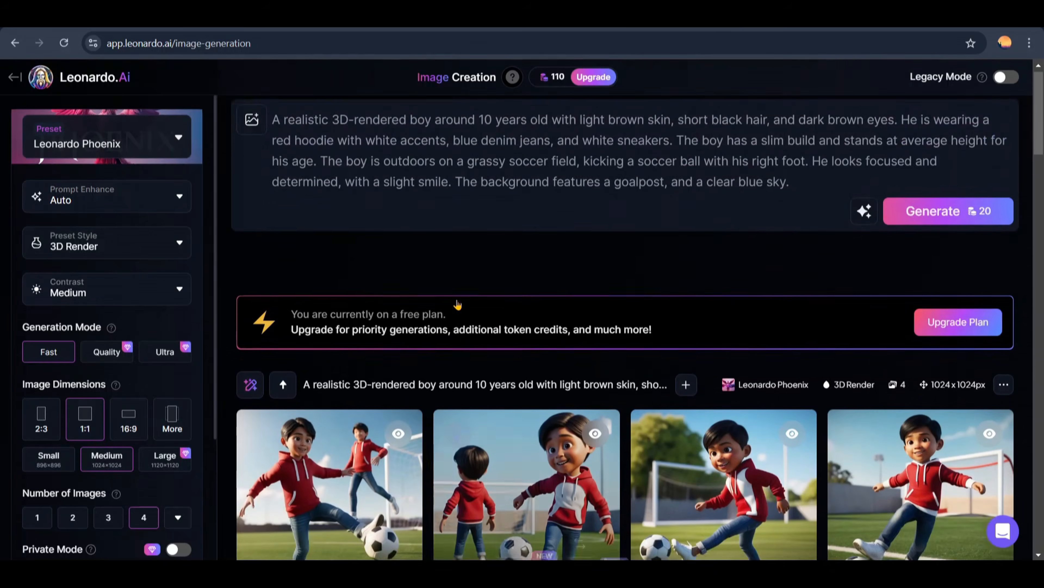
# Step: Copy the seed of the four-image 3D Render soccer generation
pyautogui.scroll(-2, 740, 288)
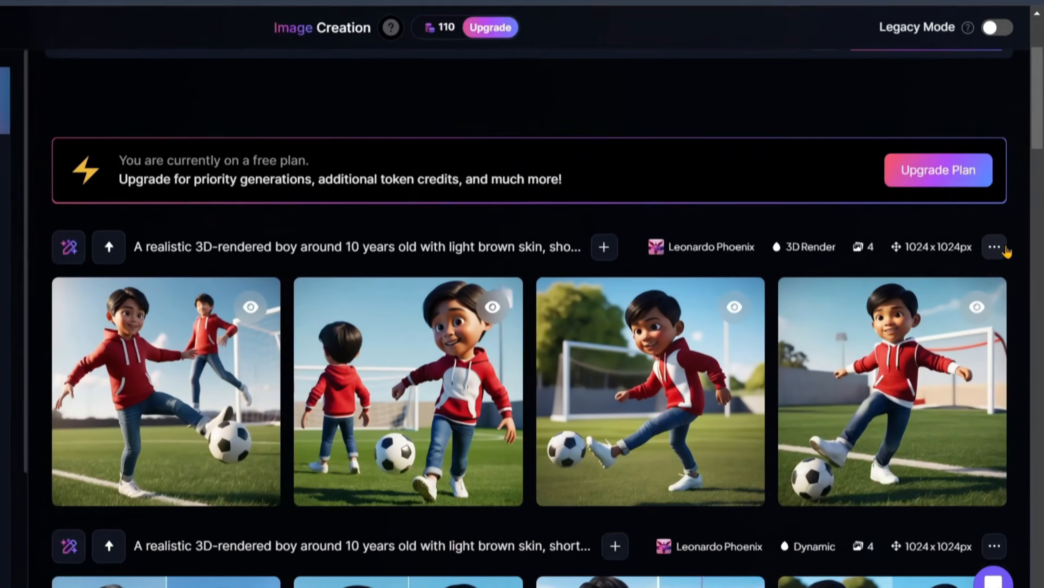
pyautogui.click(1012, 257)
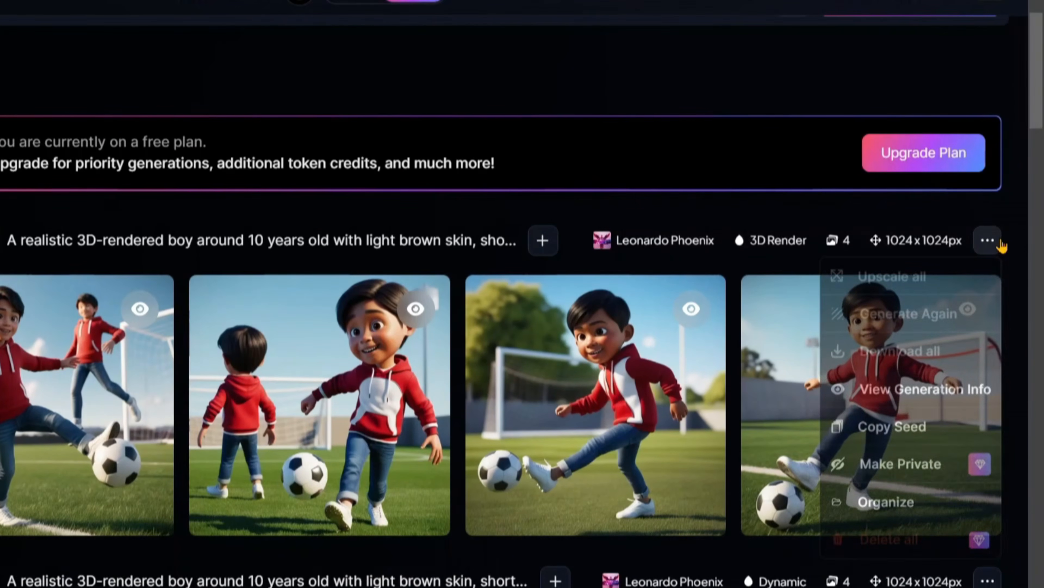
pyautogui.click(892, 430)
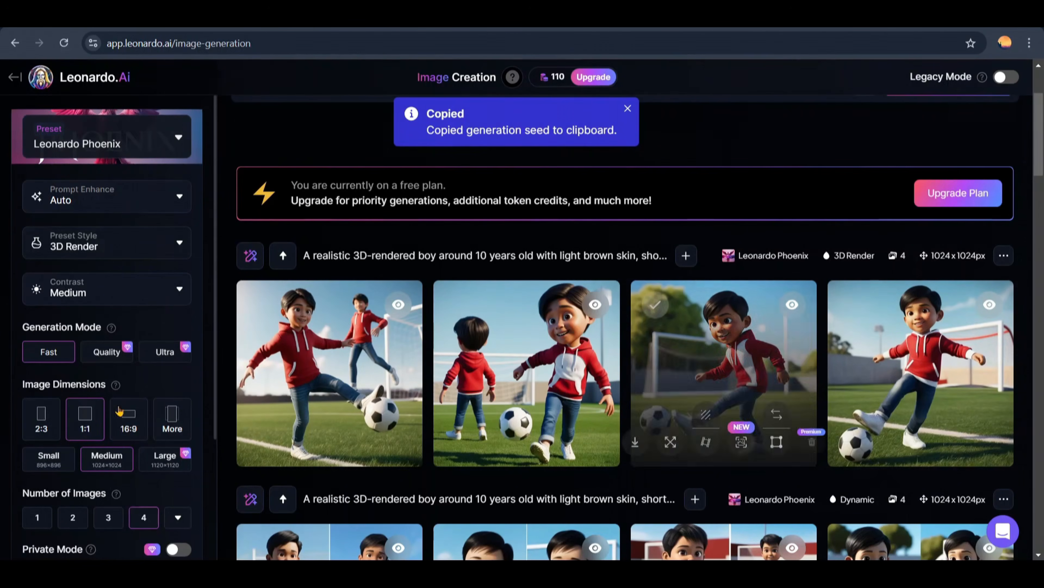
pyautogui.scroll(-4, 200, 321)
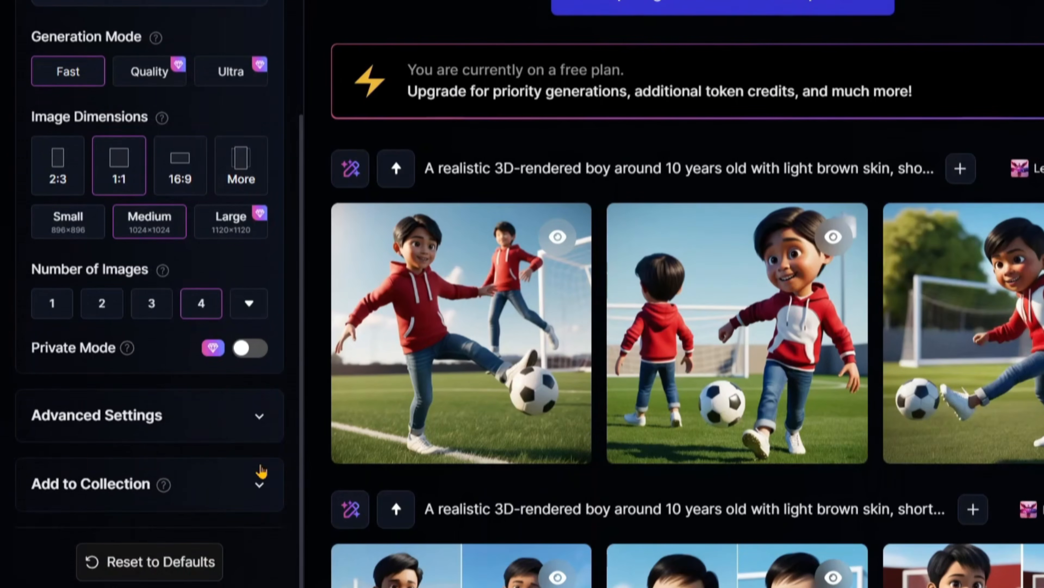
pyautogui.click(188, 437)
pyautogui.scroll(-6, 264, 423)
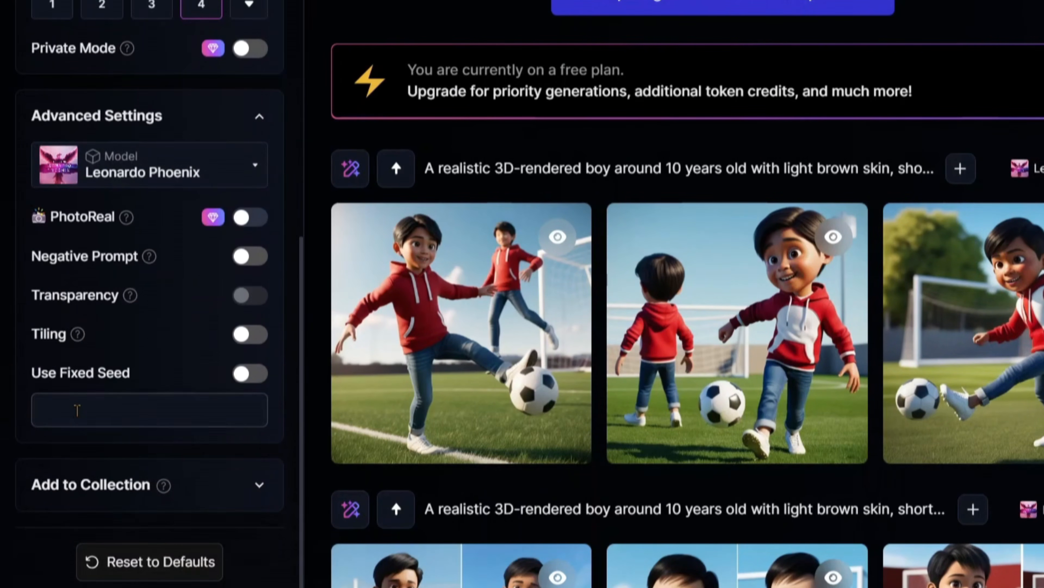
pyautogui.click(72, 406)
pyautogui.rightClick(73, 407)
pyautogui.click(106, 190)
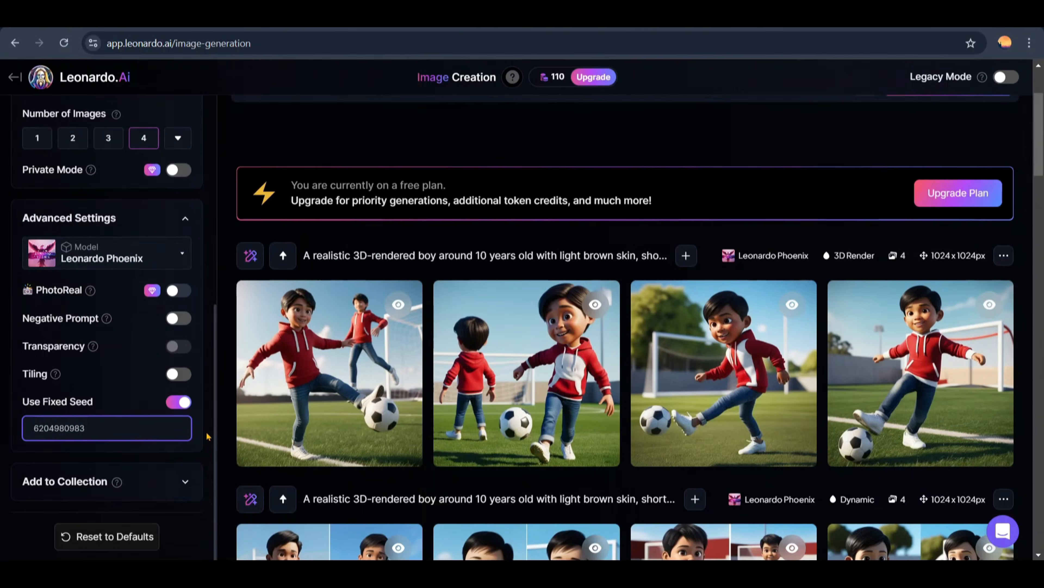
pyautogui.click(221, 430)
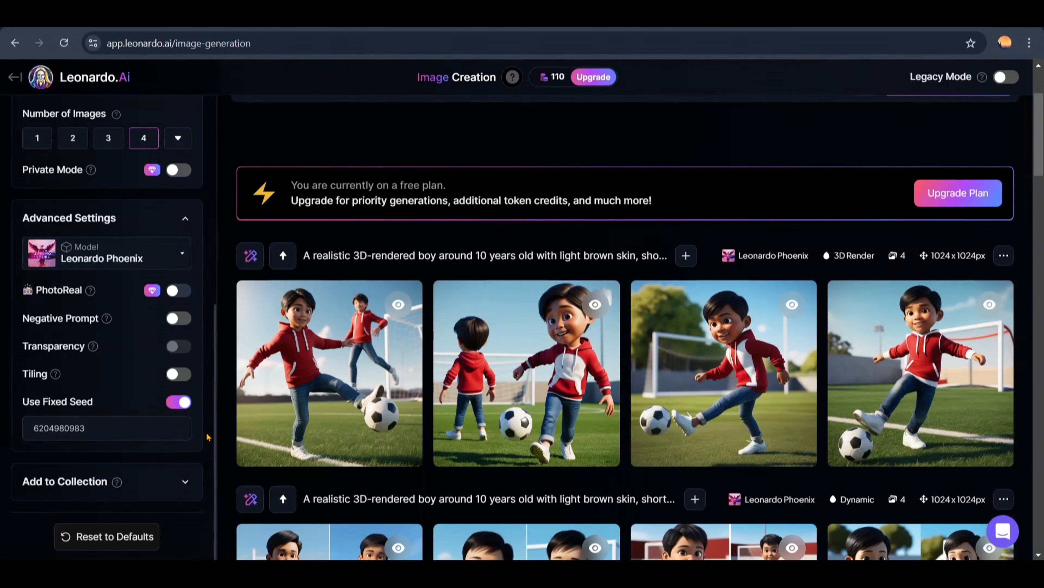
# Step: Switch to ChatGPT and copy the scene prompt for Reading a Book Under a Tree
pyautogui.scroll(2, 207, 434)
pyautogui.scroll(-2, 205, 435)
pyautogui.scroll(3, 206, 437)
pyautogui.scroll(3, 428, 337)
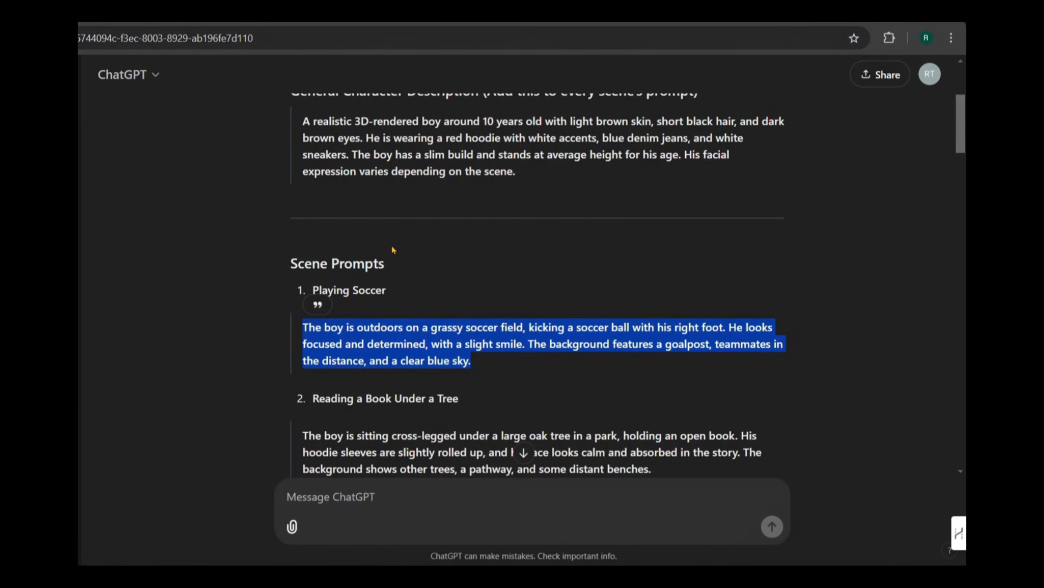
pyautogui.scroll(-3, 375, 227)
pyautogui.scroll(-2, 375, 227)
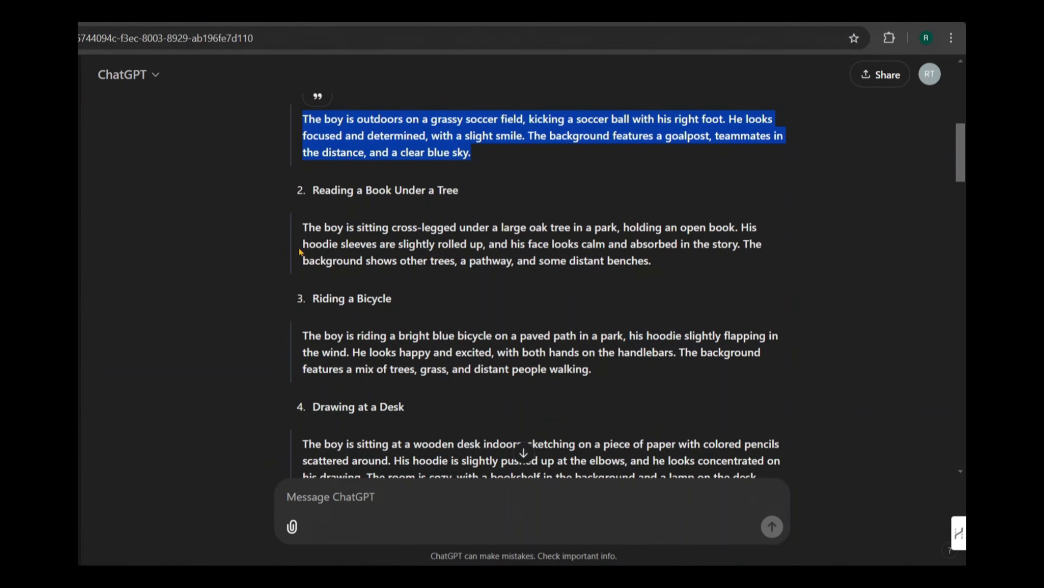
pyautogui.moveTo(303, 230); pyautogui.dragTo(659, 271)
pyautogui.press('super+c')
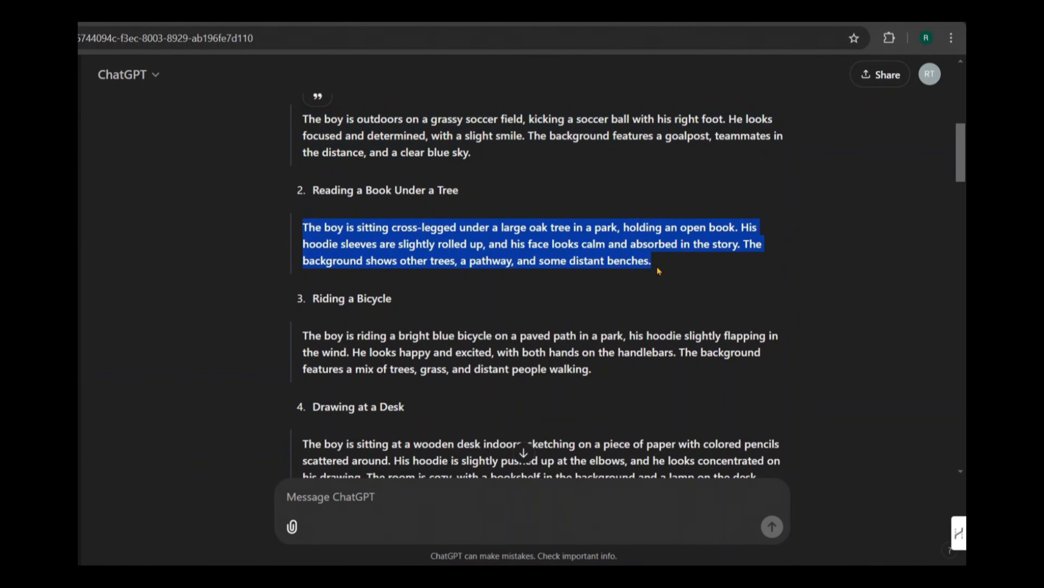
pyautogui.rightClick(593, 244)
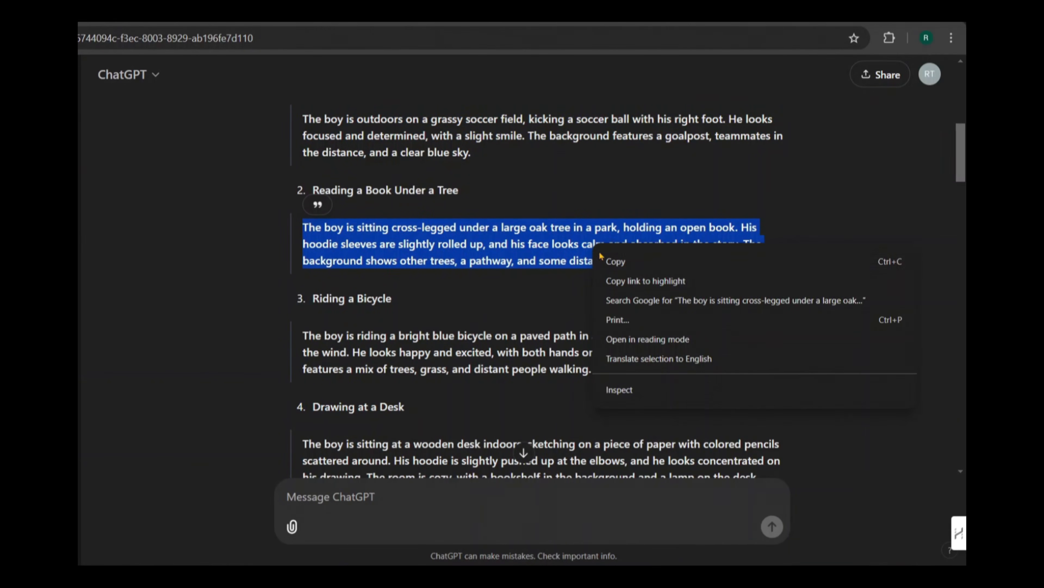
pyautogui.click(618, 263)
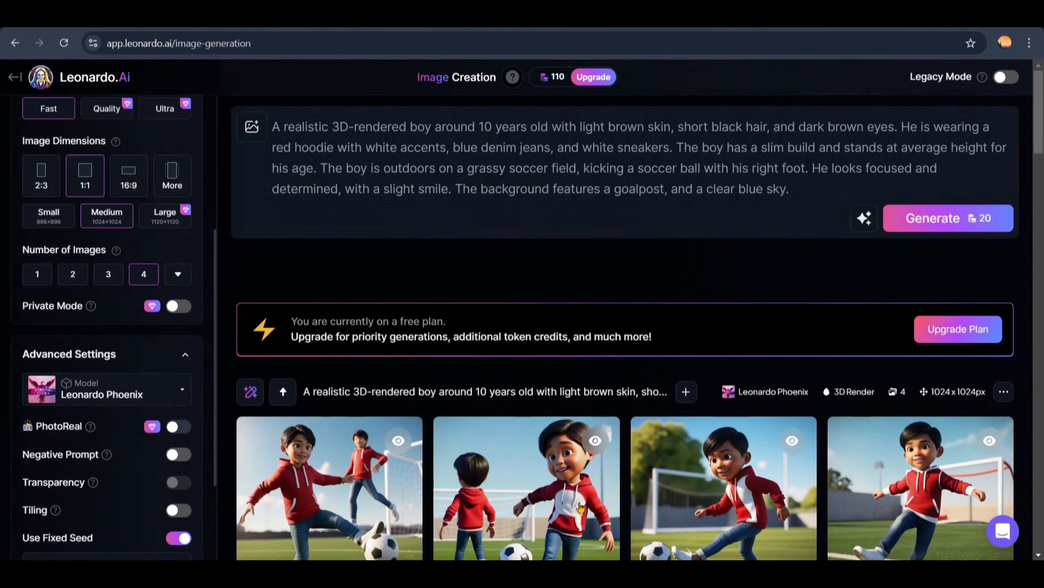
# Step: In Leonardo.Ai, replace the soccer scene text in the prompt with the copied book-reading scene and look over the generated images
pyautogui.moveTo(322, 168); pyautogui.dragTo(801, 191)
pyautogui.rightClick(328, 174)
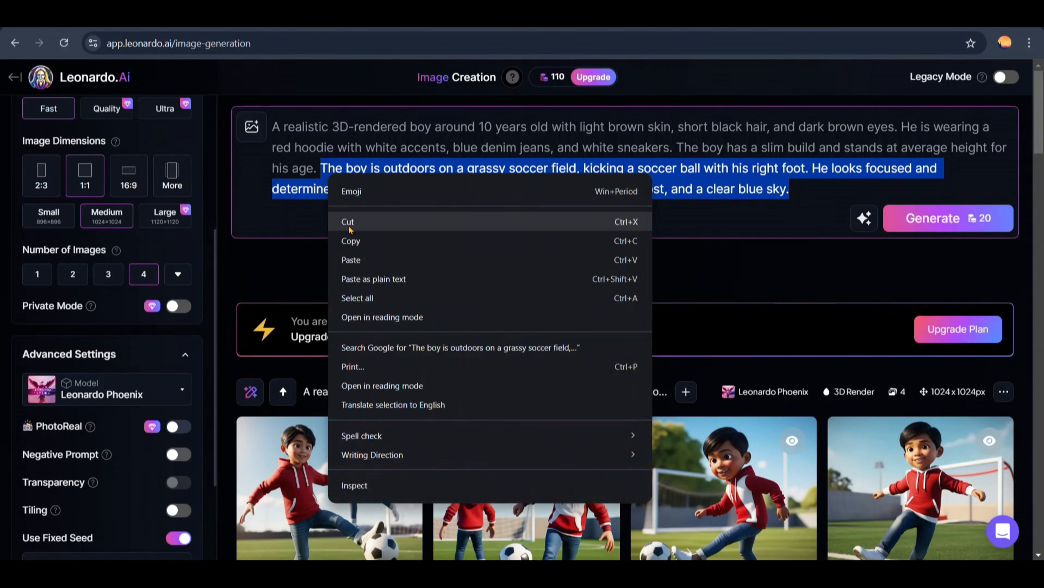
pyautogui.click(350, 257)
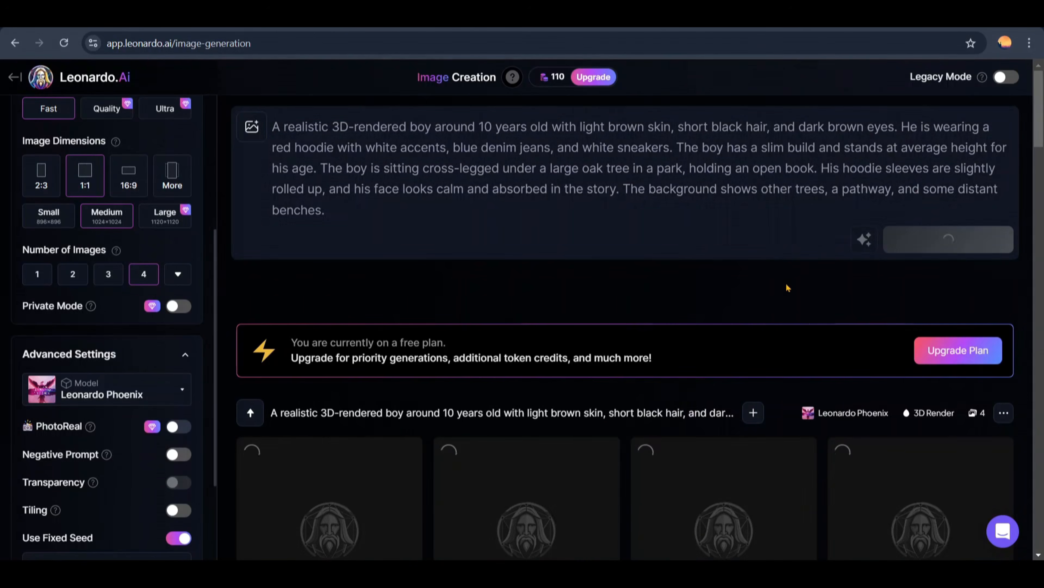
pyautogui.scroll(-1, 789, 282)
pyautogui.scroll(-1, 789, 281)
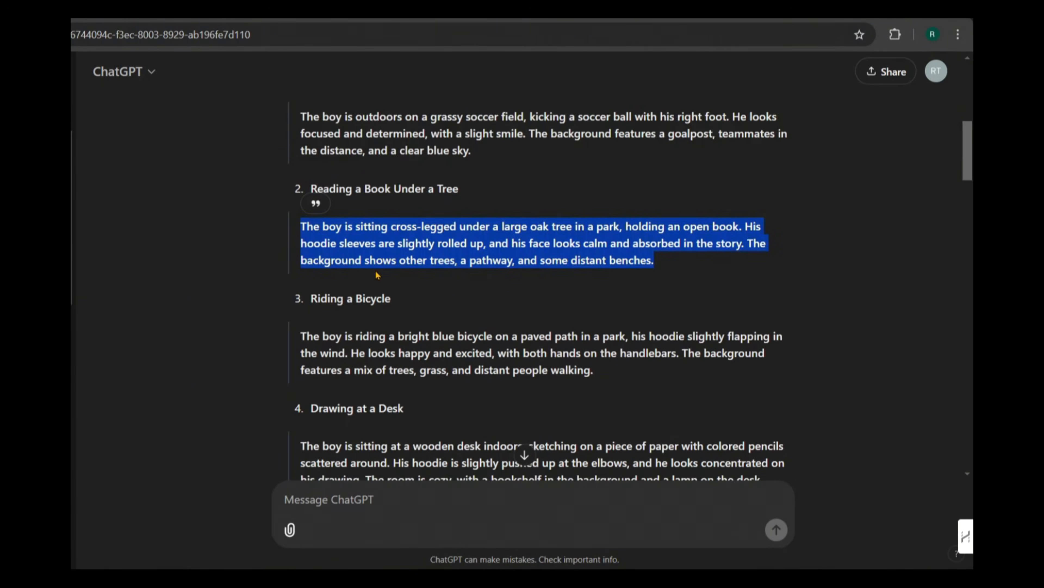
# Step: Switch to ChatGPT and copy the scene prompt for Riding a Bicycle
pyautogui.scroll(-1, 378, 275)
pyautogui.moveTo(301, 265); pyautogui.dragTo(594, 301)
pyautogui.press('super+c')
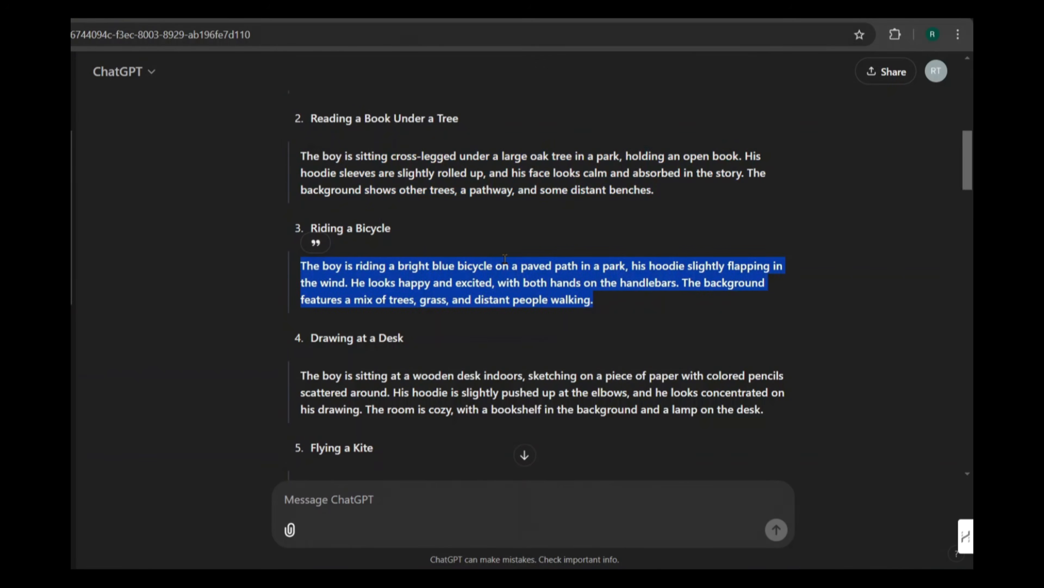
pyautogui.rightClick(450, 287)
pyautogui.click(461, 302)
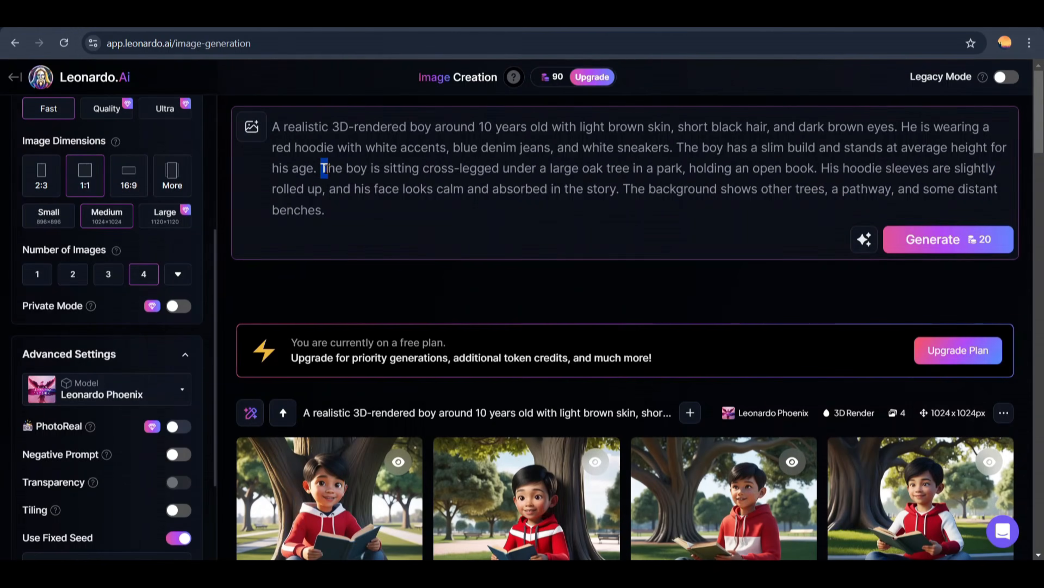
# Step: In Leonardo.Ai, replace the book-reading text with the copied bicycle scene and delete its ending ", and distant people walking."
pyautogui.moveTo(321, 168); pyautogui.dragTo(327, 210)
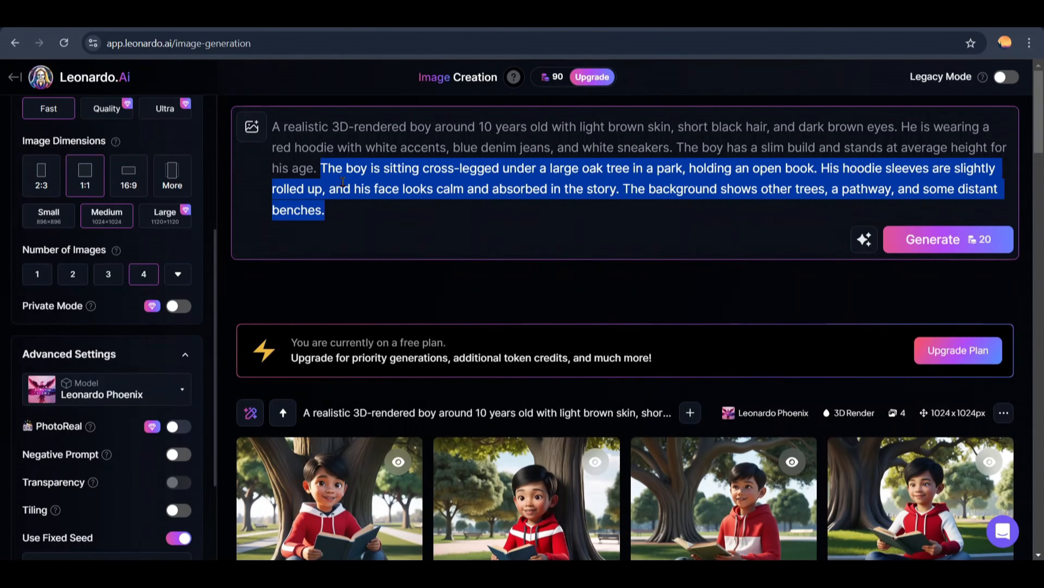
pyautogui.rightClick(342, 172)
pyautogui.click(363, 258)
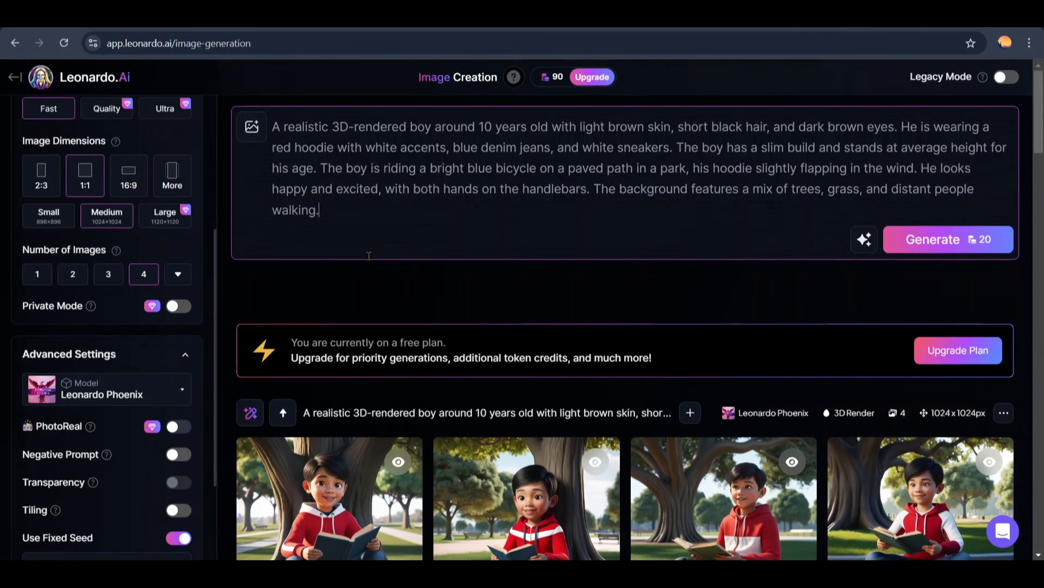
pyautogui.moveTo(871, 193); pyautogui.dragTo(875, 207)
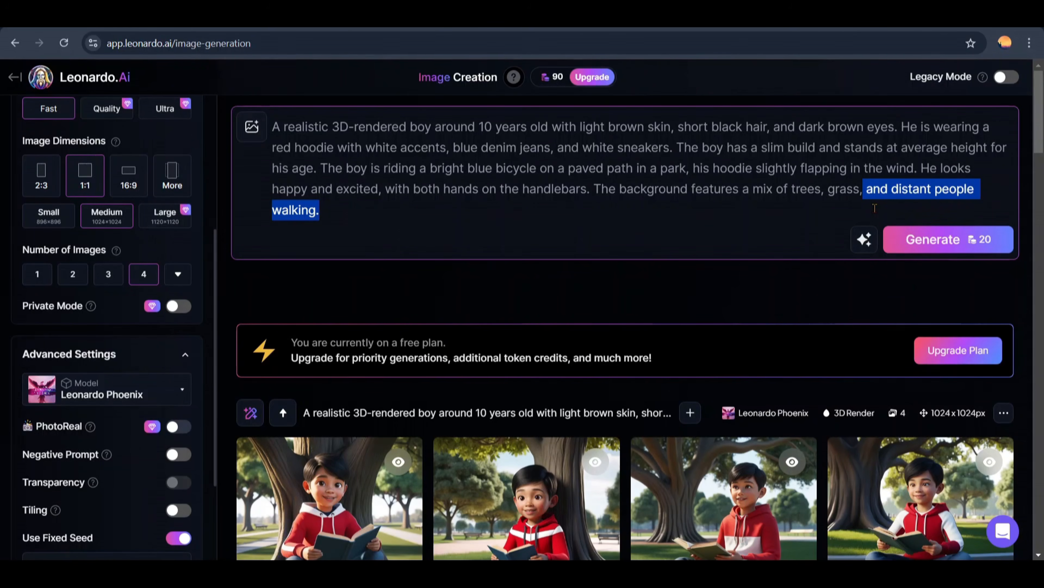
pyautogui.press('BackSpace')
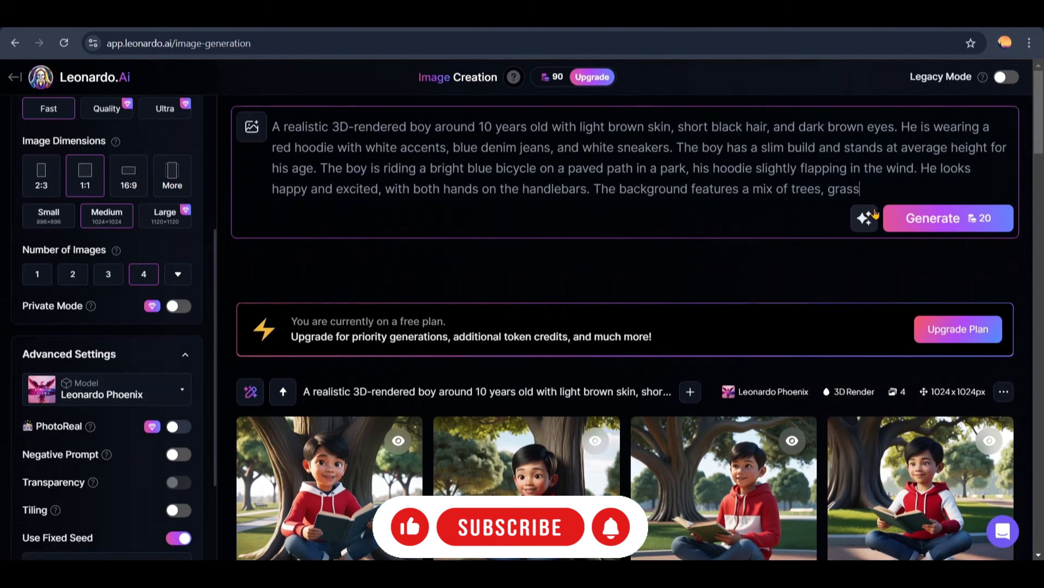
# Step: End the bicycle scene prompt with a period after "grass", generate the images and look them over
pyautogui.write('.')
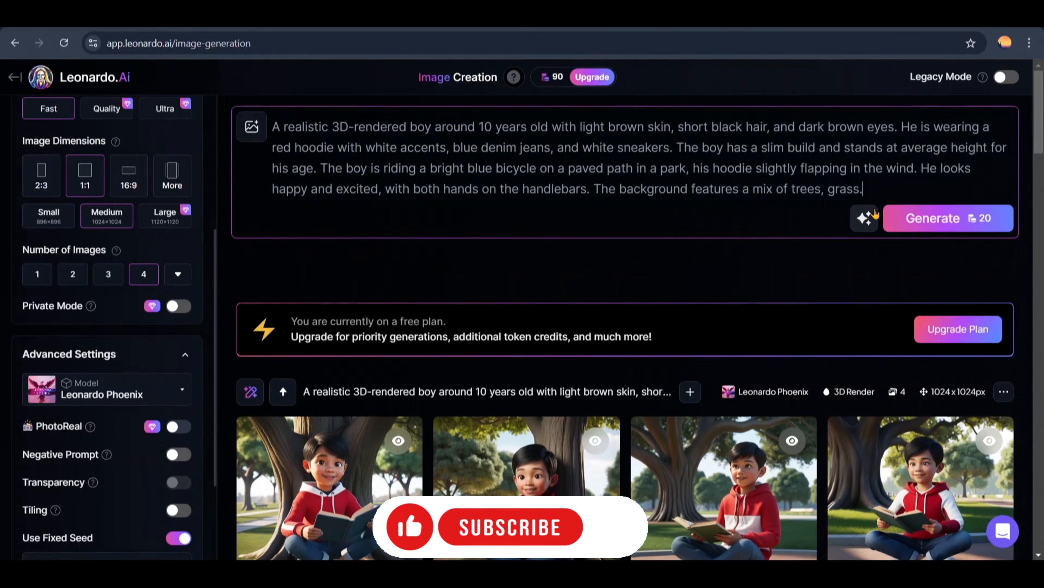
pyautogui.click(913, 220)
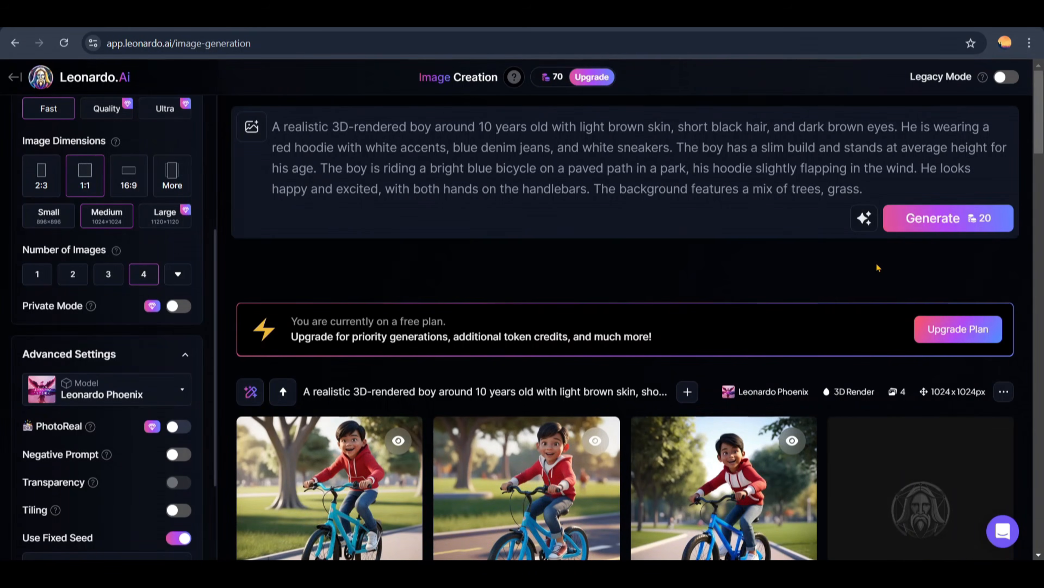
pyautogui.scroll(-3, 878, 267)
pyautogui.scroll(-10, 743, 418)
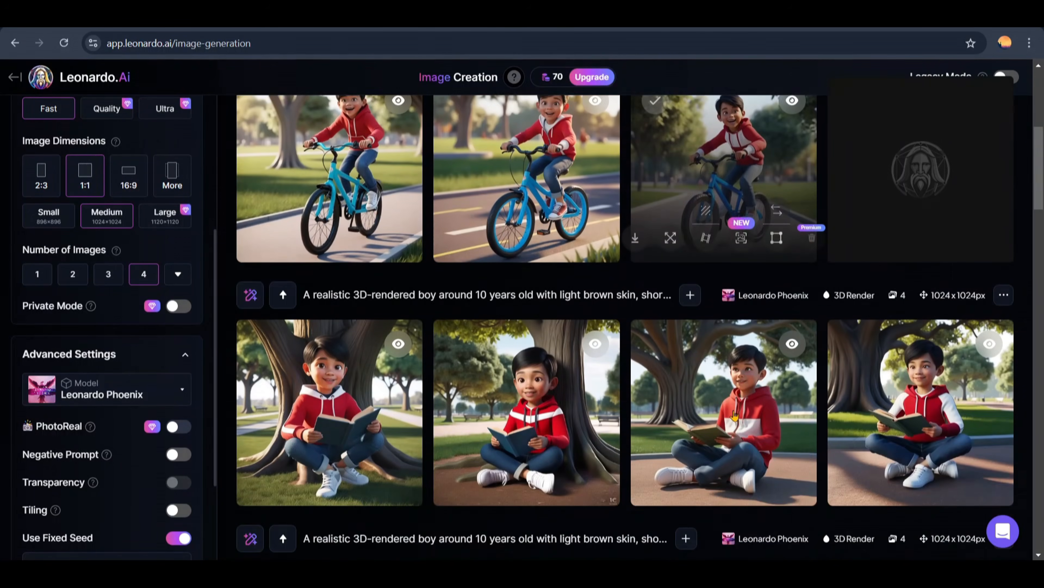
pyautogui.scroll(9, 734, 414)
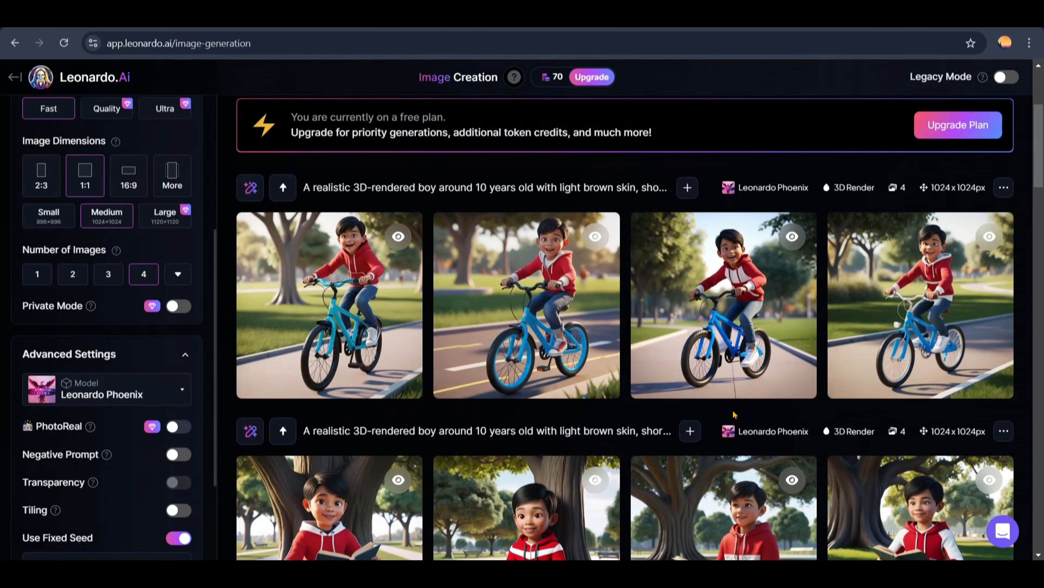
# Step: Switch to ChatGPT, copy the scene prompt for Drawing at a Desk and return to Leonardo.Ai
pyautogui.hotkey('alt', 'Tab')
pyautogui.scroll(-1, 470, 285)
pyautogui.moveTo(394, 168)
pyautogui.mouseDown()
pyautogui.moveTo(751, 185)
pyautogui.moveTo(844, 200)
pyautogui.mouseUp()
pyautogui.press('super+c')
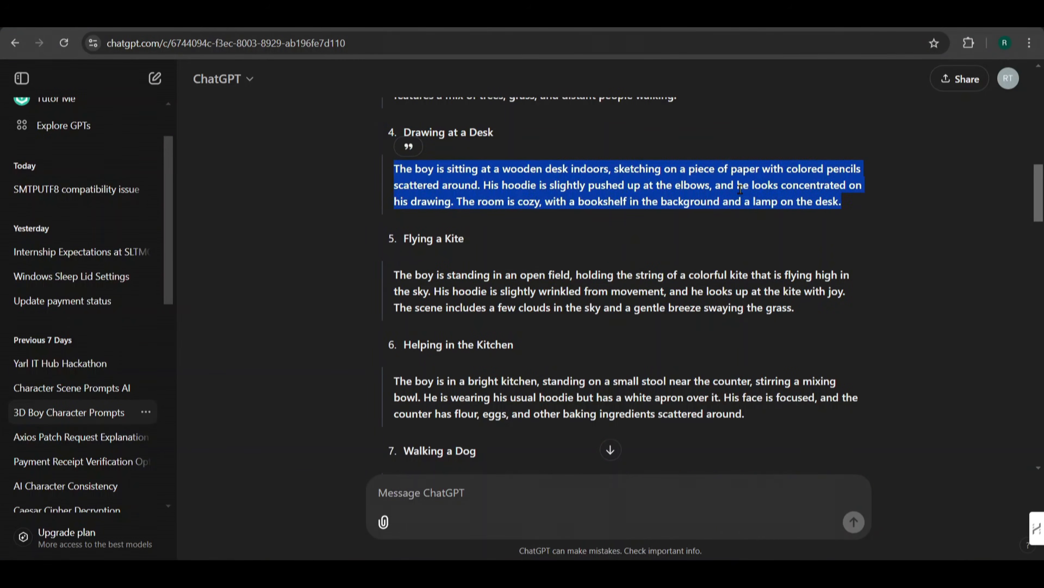
pyautogui.hotkey('alt', 'Tab')
# Step: Replace the bicycle scene text in the prompt with the copied desk-drawing scene, generate the images and look them over
pyautogui.moveTo(320, 169)
pyautogui.mouseDown()
pyautogui.moveTo(634, 188)
pyautogui.moveTo(862, 189)
pyautogui.mouseUp()
pyautogui.rightClick(330, 170)
pyautogui.click(356, 257)
pyautogui.click(946, 239)
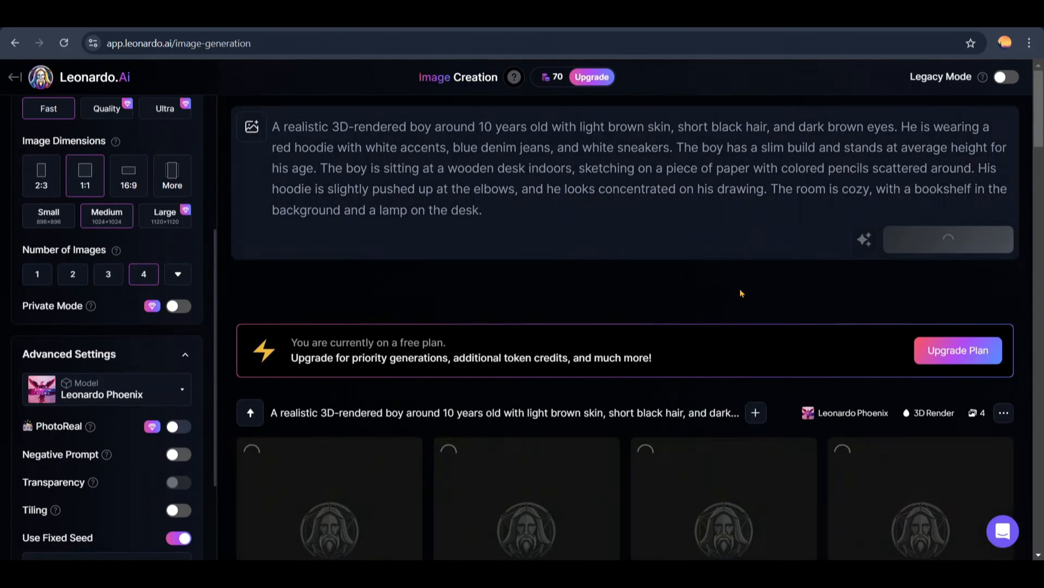
pyautogui.scroll(-1, 744, 282)
pyautogui.scroll(-3, 743, 280)
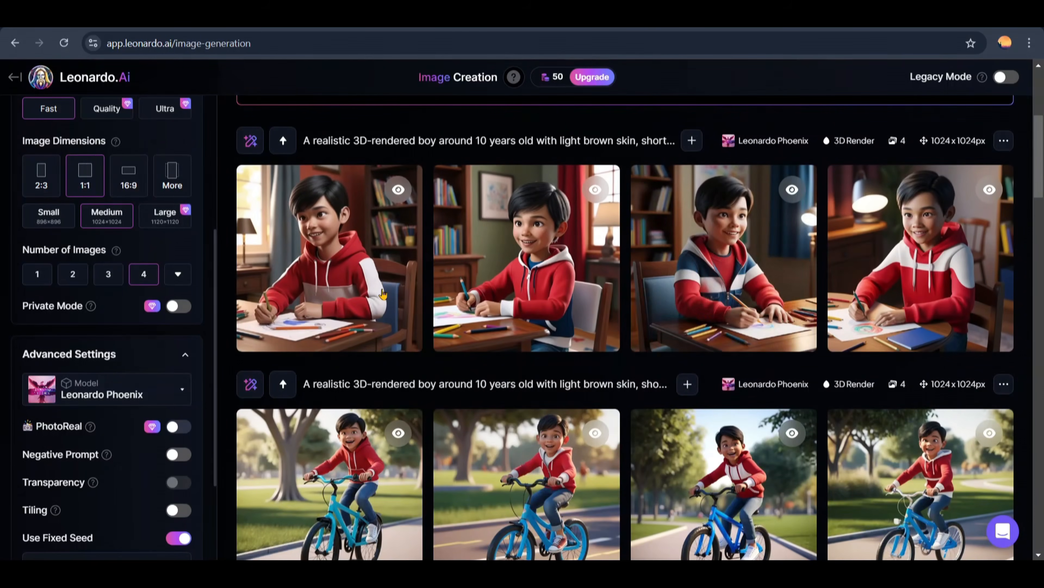
# Step: Switch to ChatGPT, copy the scene prompt for Flying a Kite and return to Leonardo.Ai
pyautogui.rightClick(710, 229)
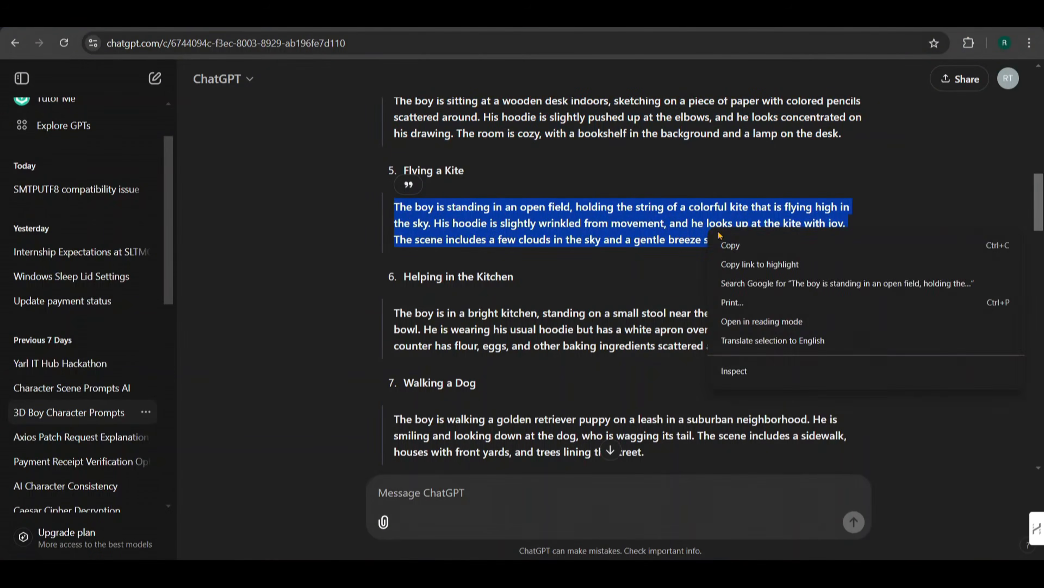
pyautogui.click(727, 244)
pyautogui.hotkey('alt', 'Tab')
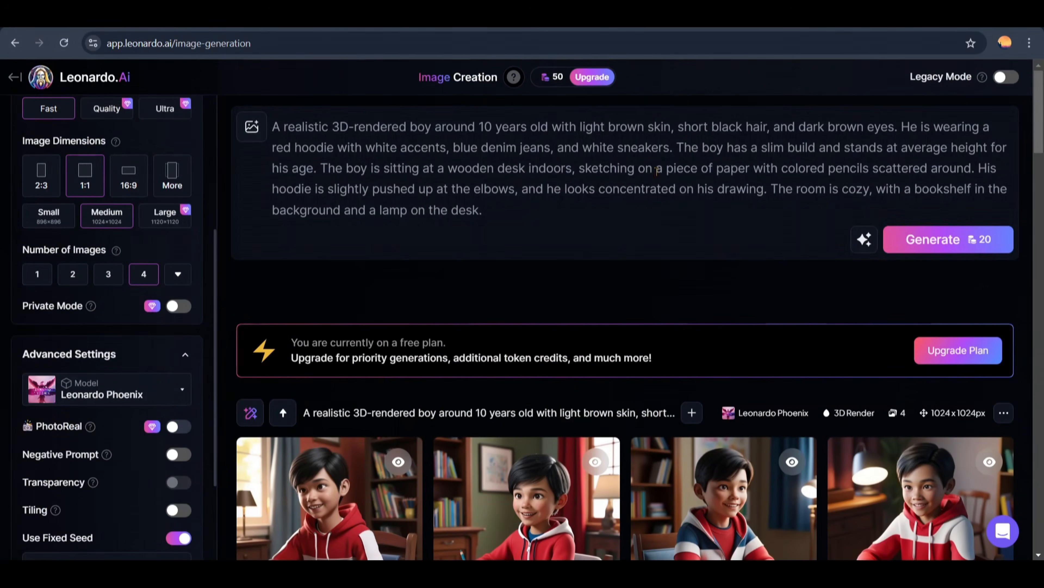
# Step: Replace the desk-drawing text in the prompt with the copied kite scene, generate the images and look them over
pyautogui.moveTo(325, 169); pyautogui.dragTo(482, 210)
pyautogui.rightClick(331, 170)
pyautogui.click(357, 257)
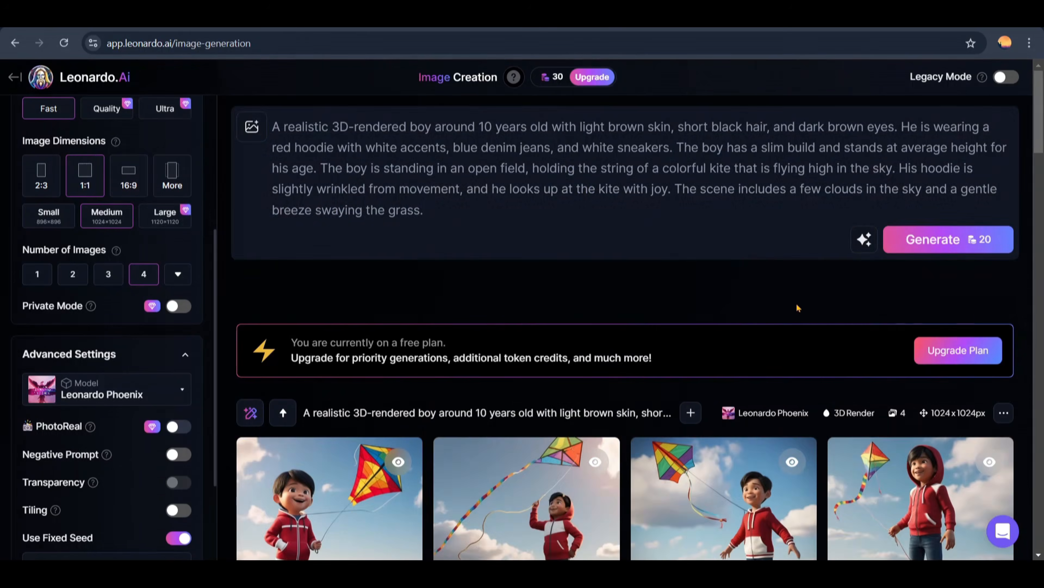
pyautogui.scroll(-6, 796, 307)
pyautogui.scroll(3, 782, 306)
pyautogui.scroll(-3, 408, 364)
pyautogui.scroll(2, 406, 364)
pyautogui.scroll(-1, 406, 364)
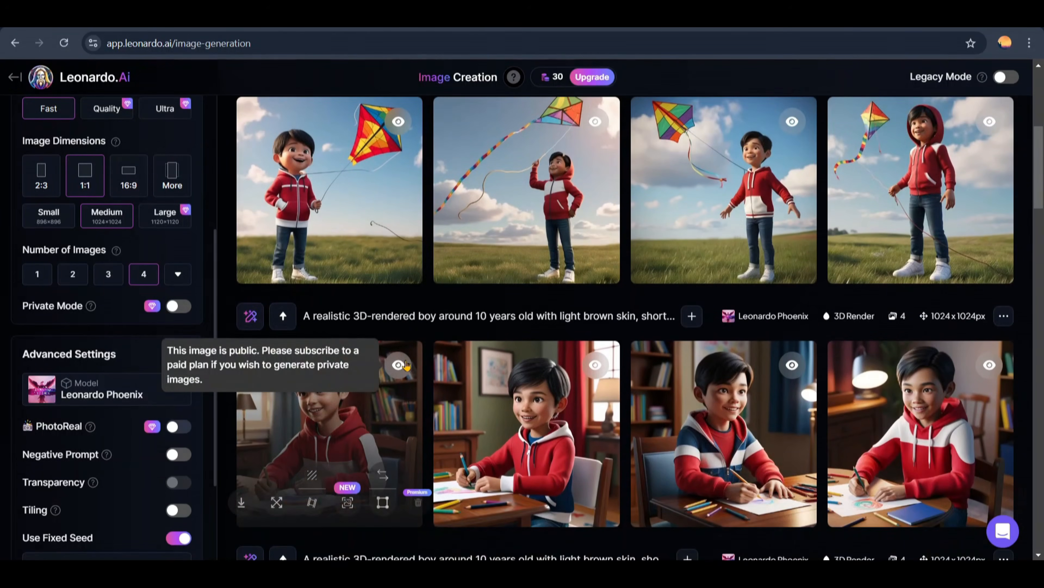
# Step: Switch to ChatGPT, copy the scene prompt for Walking a Dog and return to Leonardo.Ai
pyautogui.hotkey('alt', 'Tab')
pyautogui.moveTo(394, 351); pyautogui.dragTo(644, 383)
pyautogui.press('super+c')
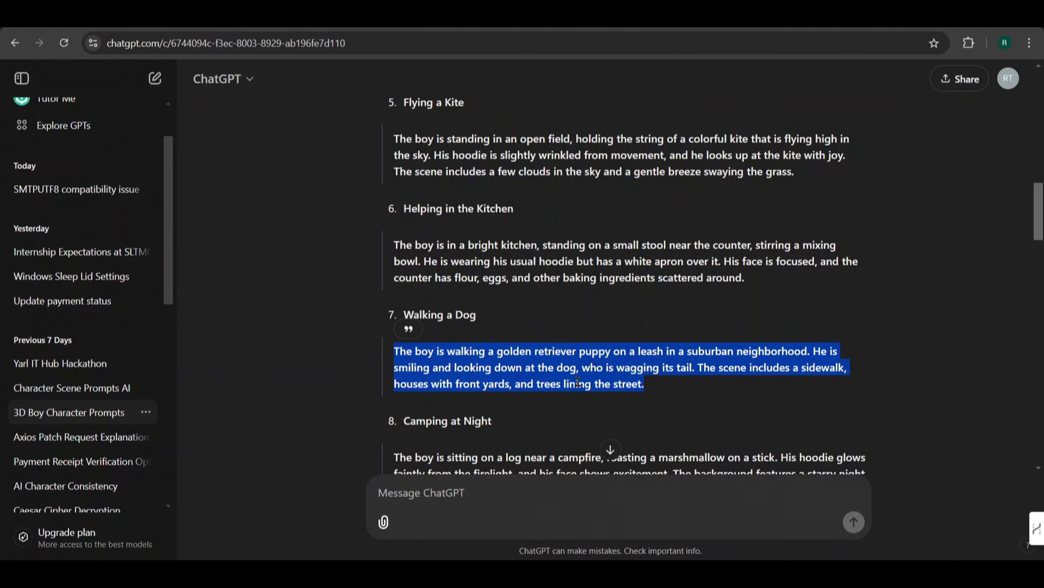
pyautogui.hotkey('alt', 'Tab')
# Step: Replace the kite scene text in the prompt with the copied dog-walking scene and generate the images
pyautogui.moveTo(424, 211); pyautogui.dragTo(322, 169)
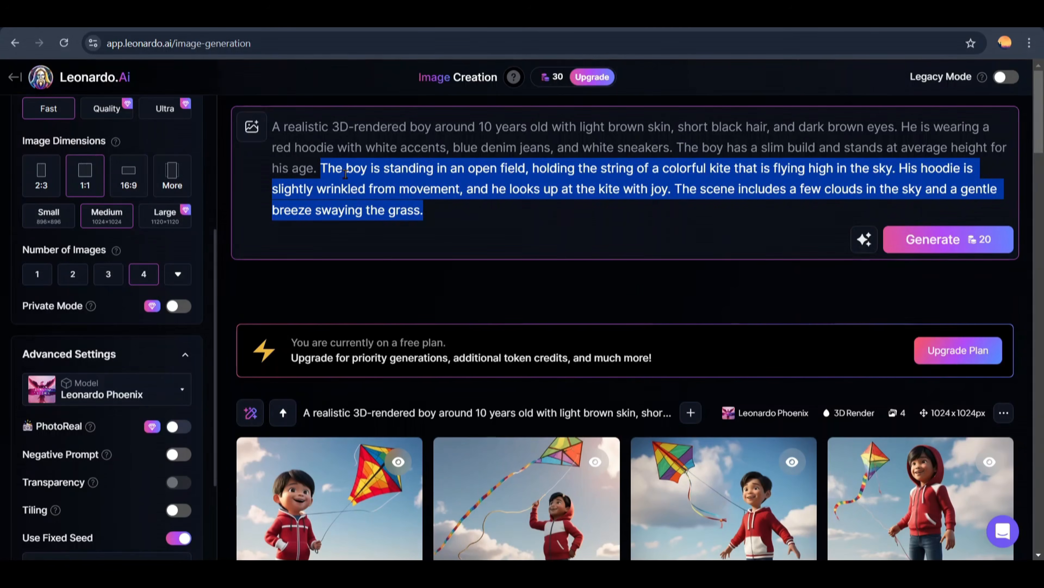
pyautogui.rightClick(344, 173)
pyautogui.click(366, 269)
pyautogui.click(920, 217)
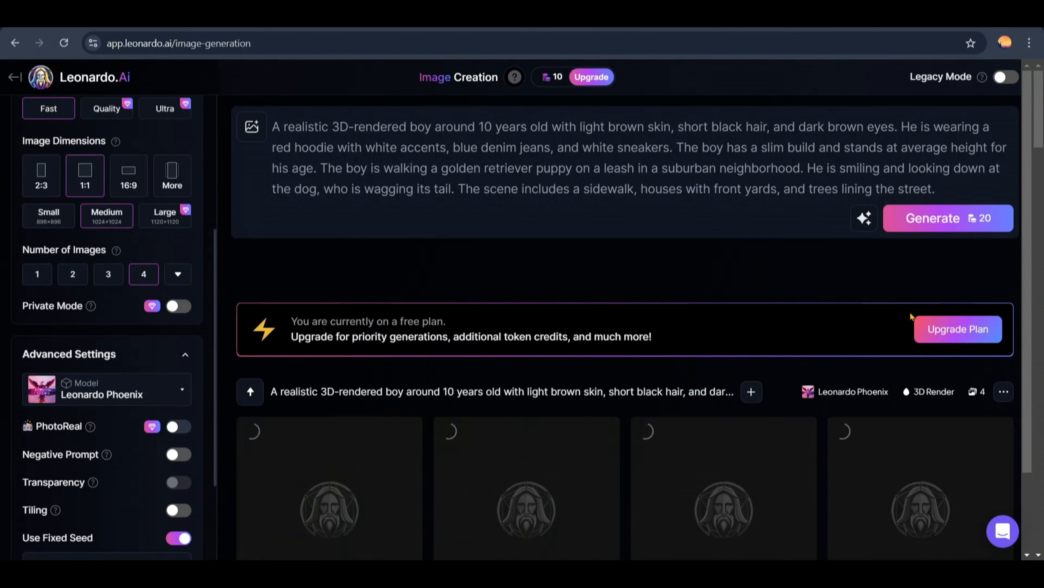
pyautogui.scroll(-5, 527, 296)
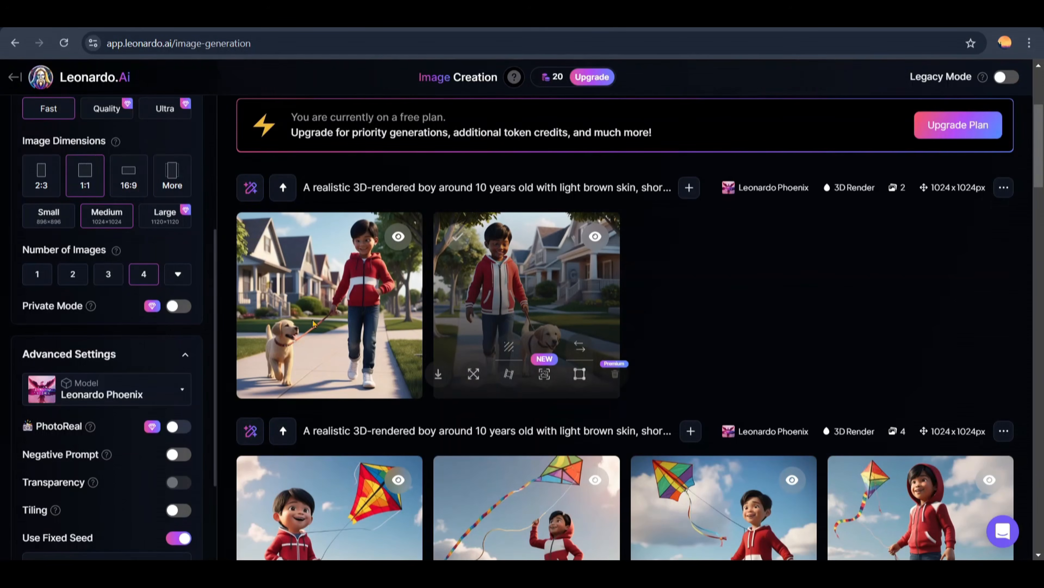
# Step: View both dog-walking images enlarged, close the preview and compare them with the kite images
pyautogui.click(486, 243)
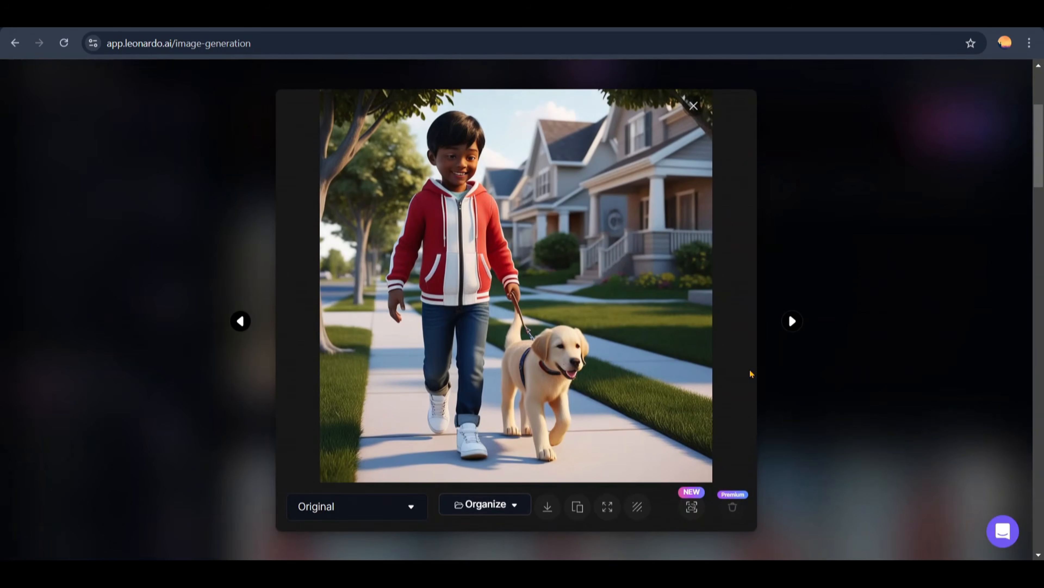
pyautogui.click(241, 321)
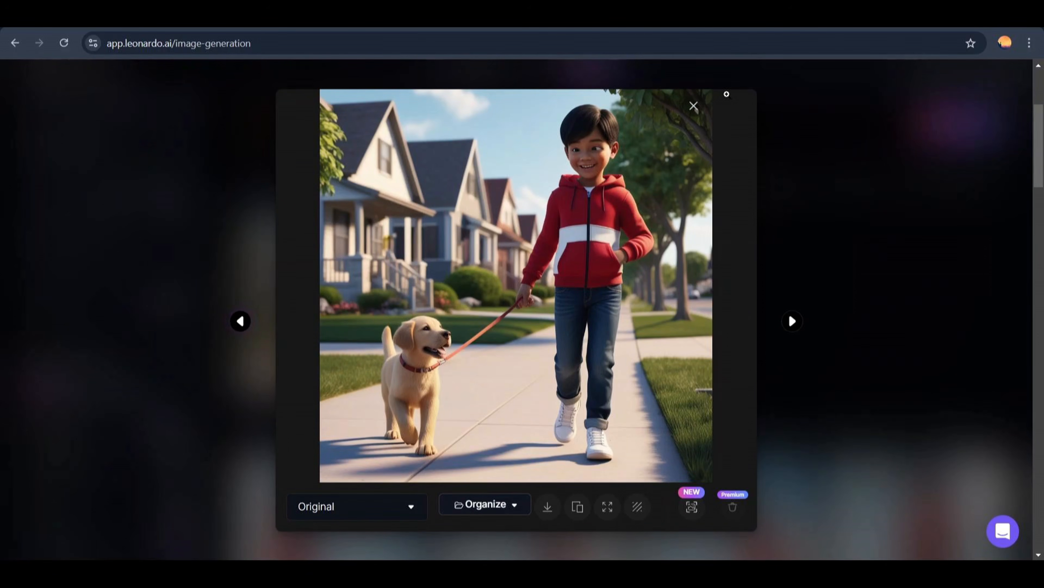
pyautogui.click(694, 106)
pyautogui.scroll(-10, 481, 339)
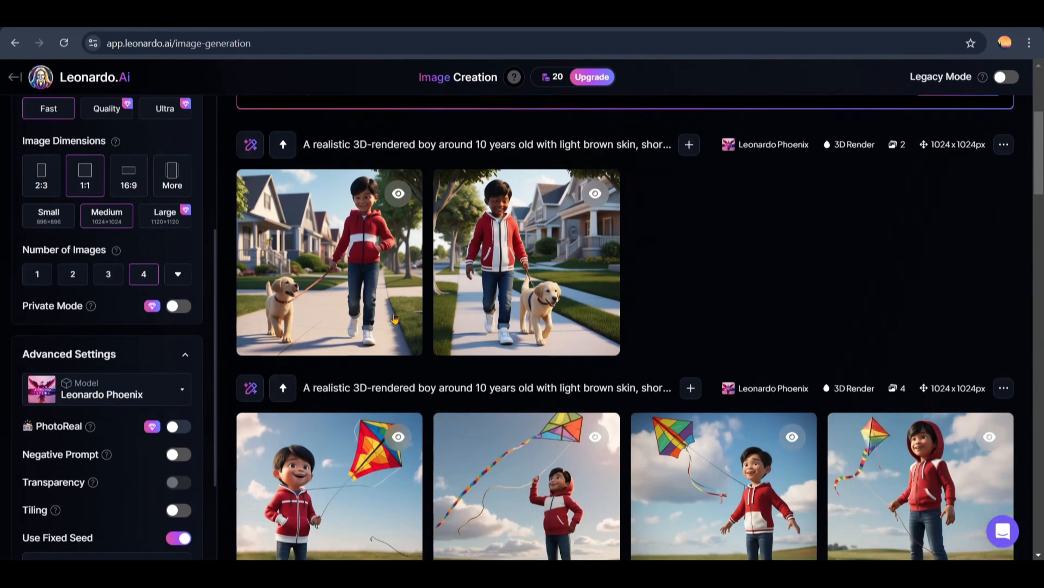
pyautogui.scroll(10, 481, 340)
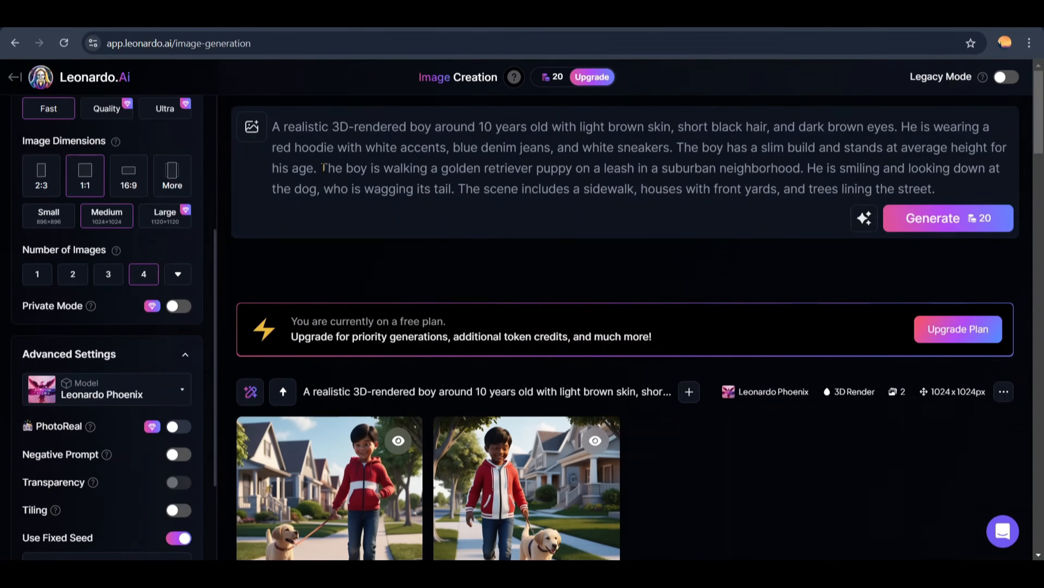
# Step: Replace the dog-walking text in the prompt with ChatGPT's Camping at Night scene and generate the campfire images
pyautogui.moveTo(320, 168); pyautogui.dragTo(956, 198)
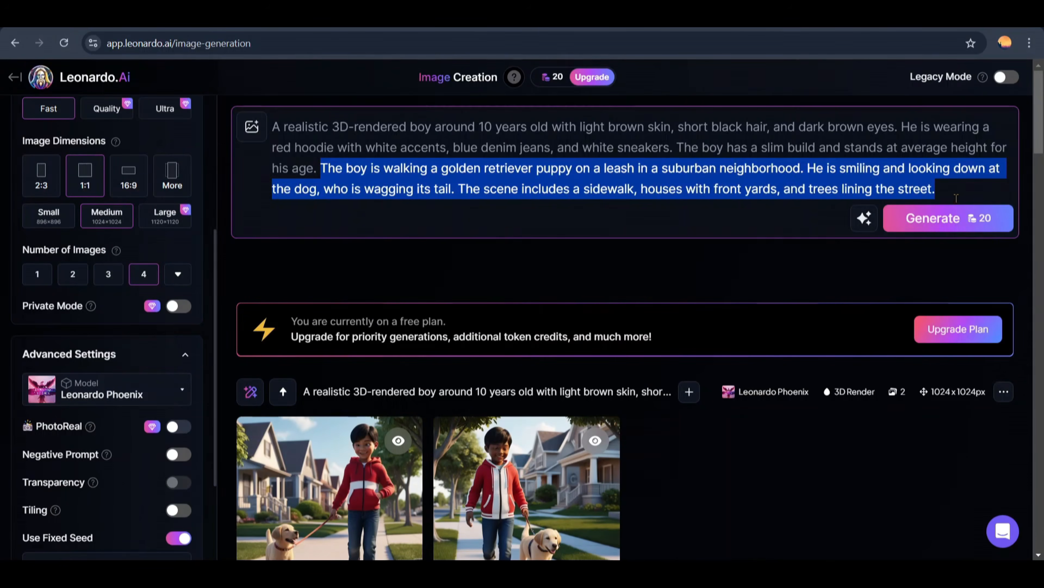
pyautogui.rightClick(331, 170)
pyautogui.click(360, 256)
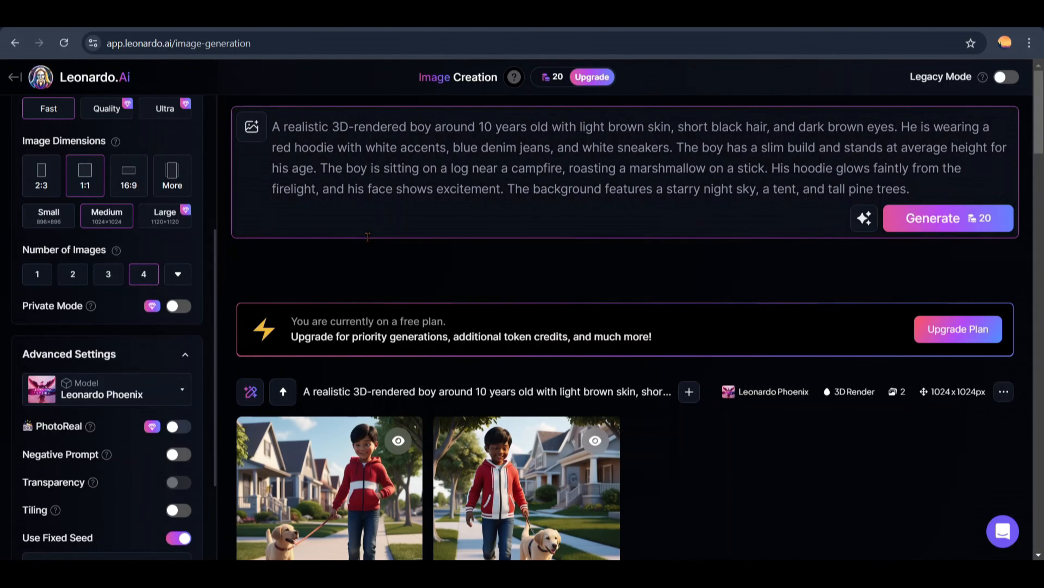
pyautogui.press('Return')
pyautogui.scroll(-2, 525, 275)
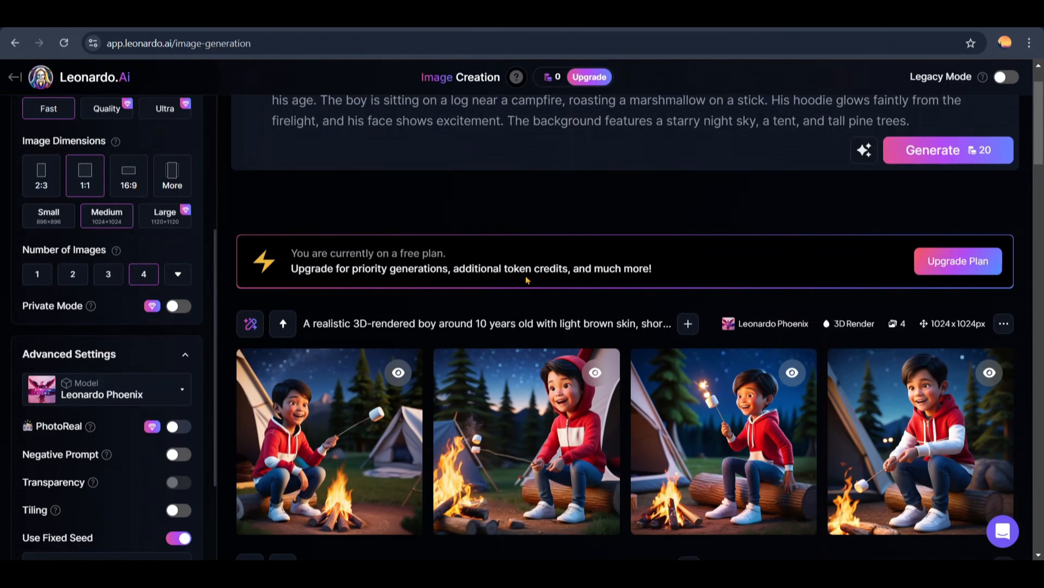
pyautogui.scroll(-2, 525, 275)
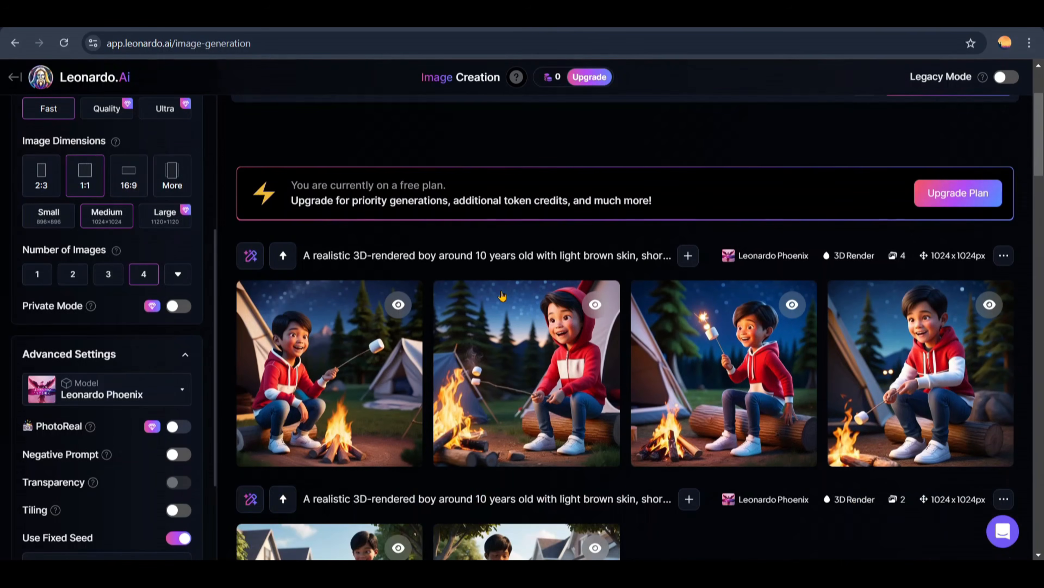
# Step: Look through all generated scenes from the campfire to the soccer images and compare the boy's appearance
pyautogui.scroll(-15, 502, 295)
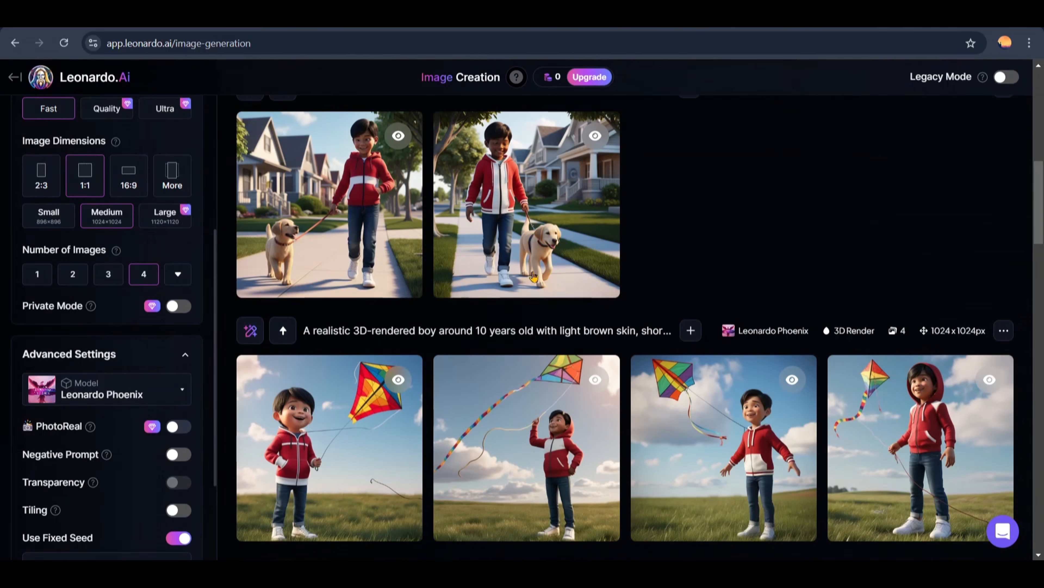
pyautogui.scroll(-10, 532, 309)
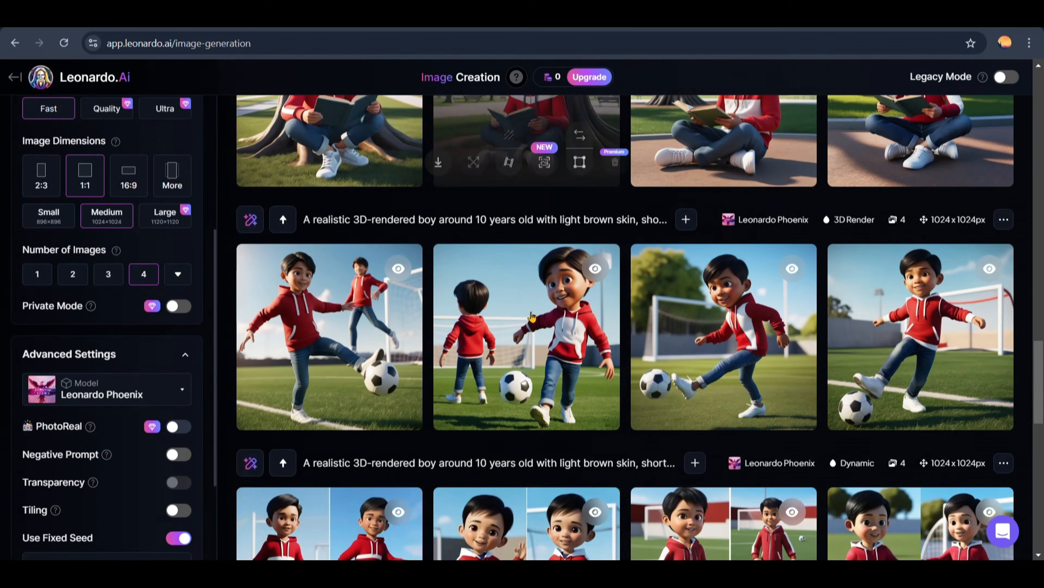
pyautogui.scroll(5, 532, 316)
pyautogui.scroll(10, 532, 322)
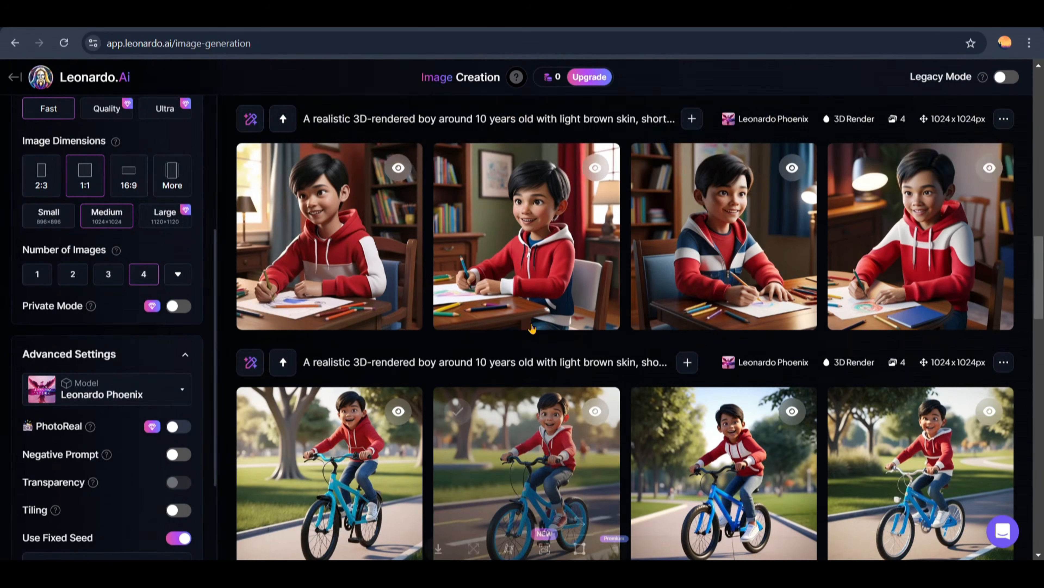
pyautogui.scroll(15, 533, 329)
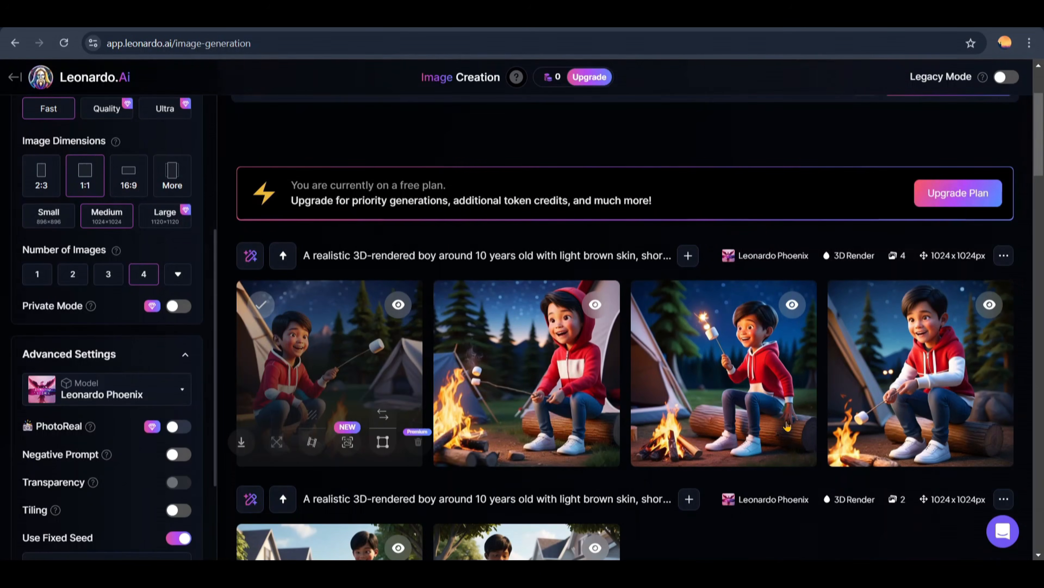
# Step: Download the fourth 3D Render soccer image and the second book-reading image
pyautogui.scroll(-20, 787, 426)
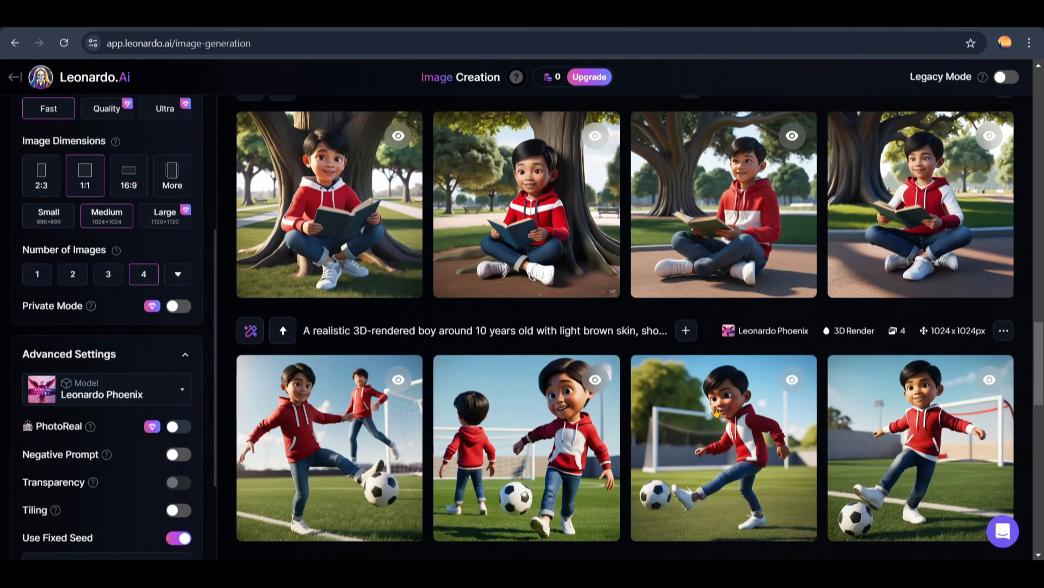
pyautogui.scroll(-2, 715, 410)
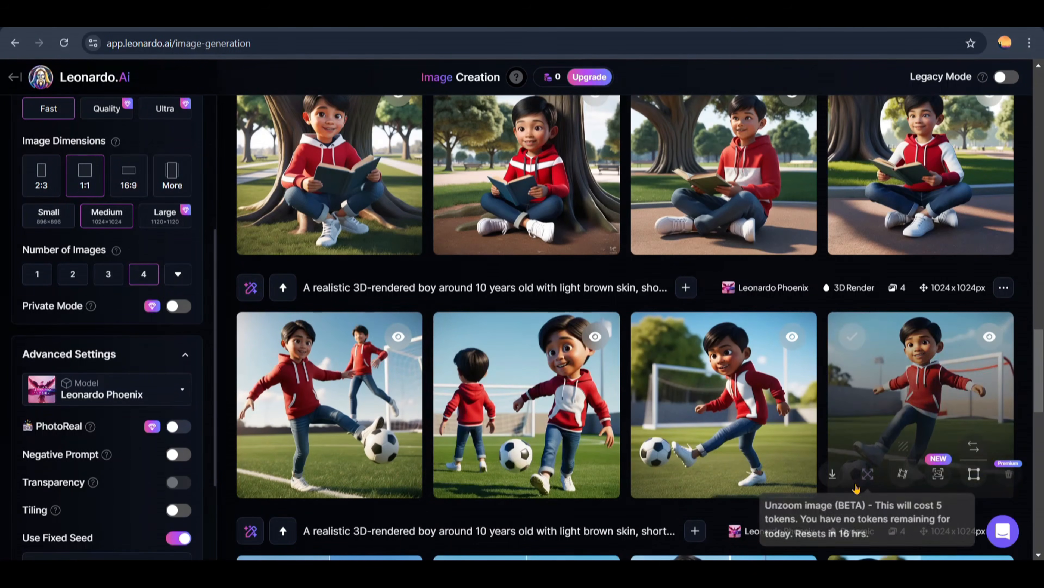
pyautogui.click(835, 476)
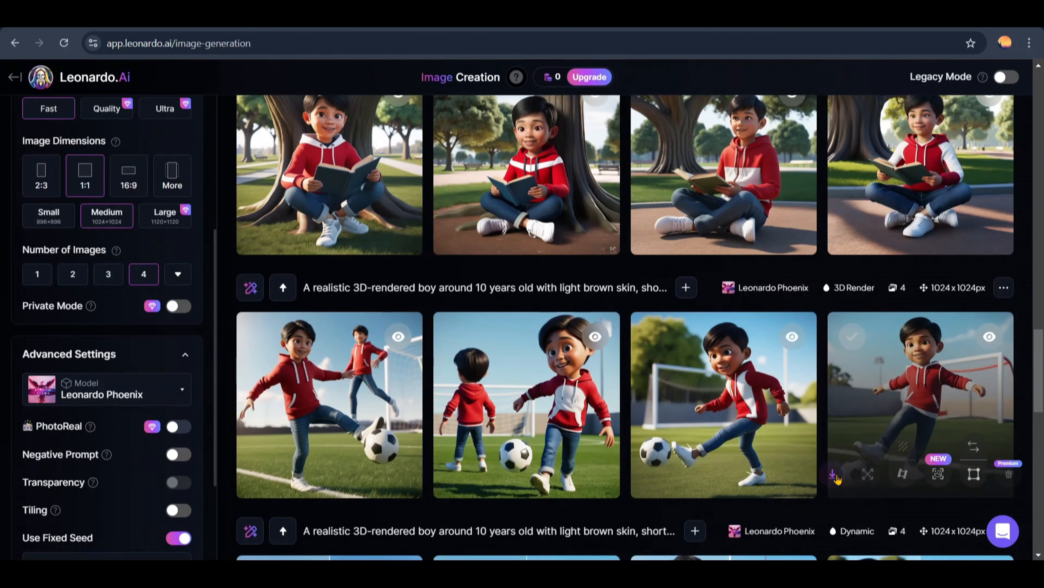
pyautogui.scroll(3, 823, 453)
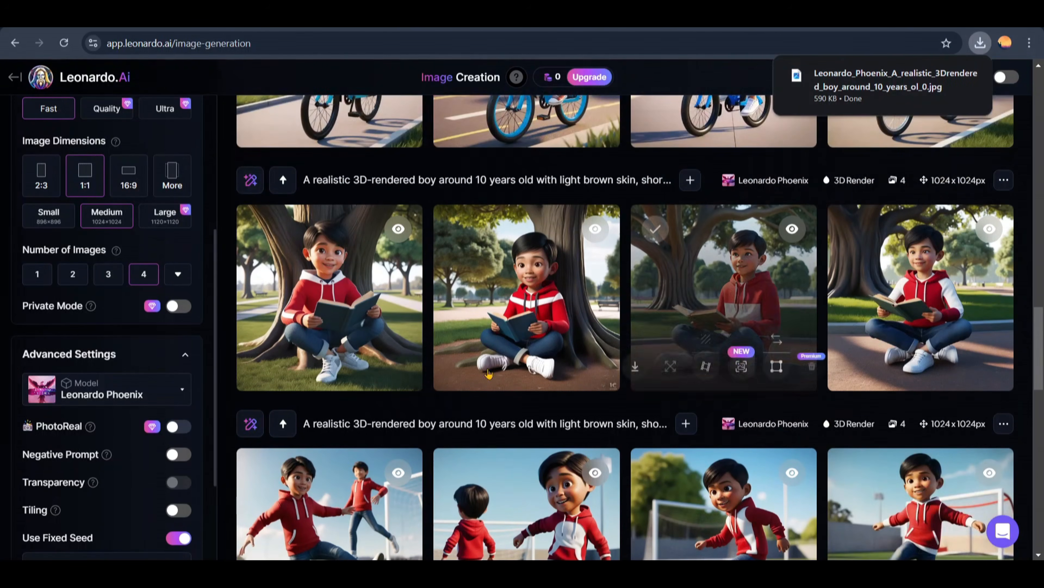
pyautogui.click(439, 367)
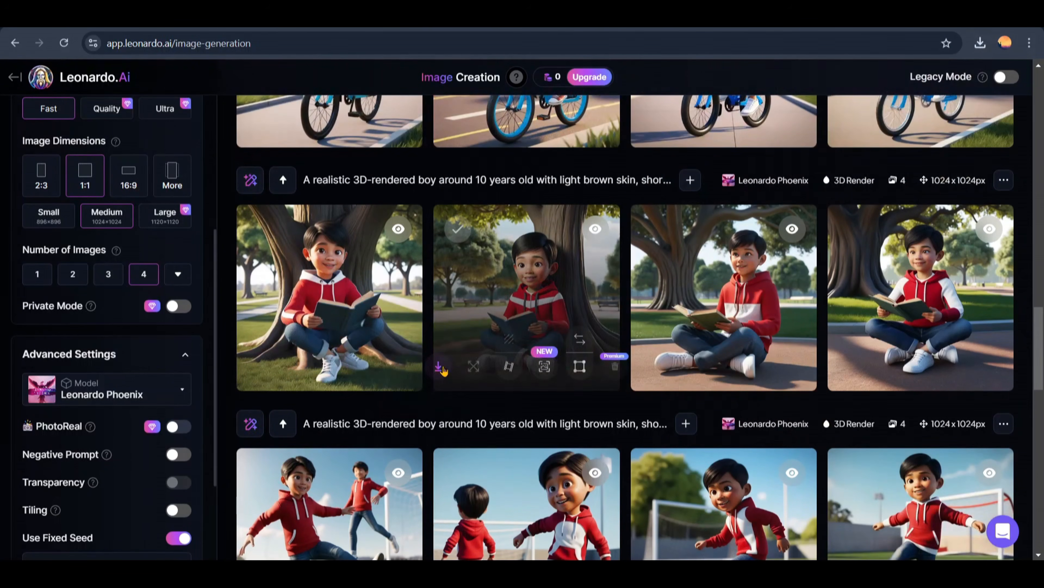
# Step: Download the third bicycle image and the second desk-drawing image
pyautogui.scroll(5, 460, 352)
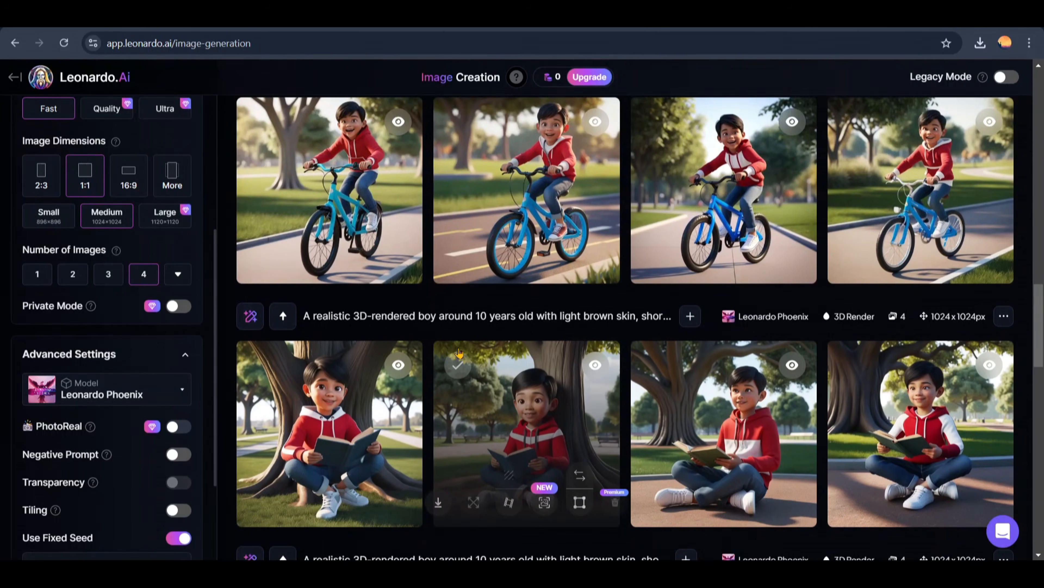
pyautogui.moveTo(643, 348)
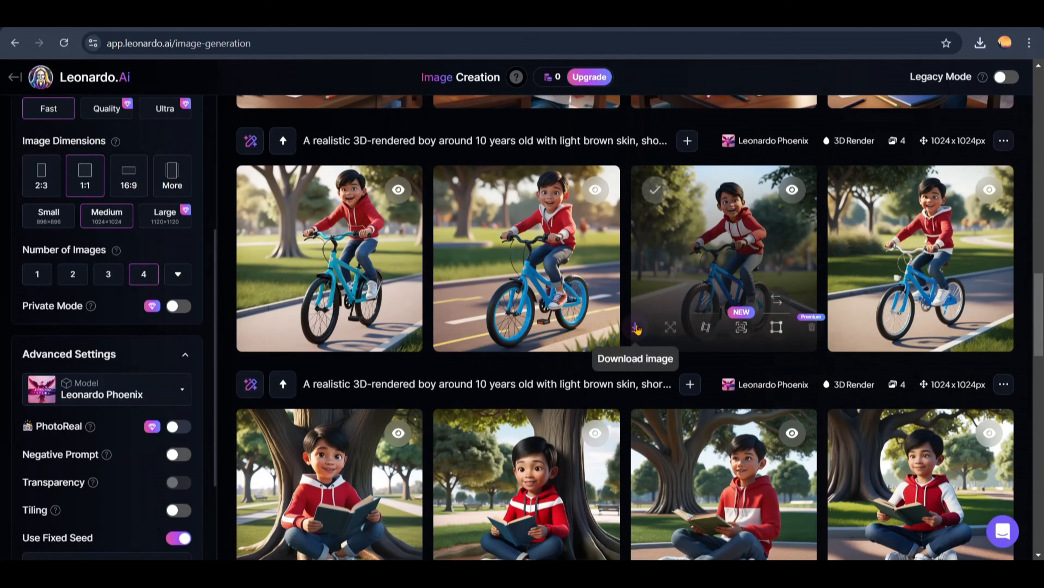
pyautogui.scroll(6, 636, 328)
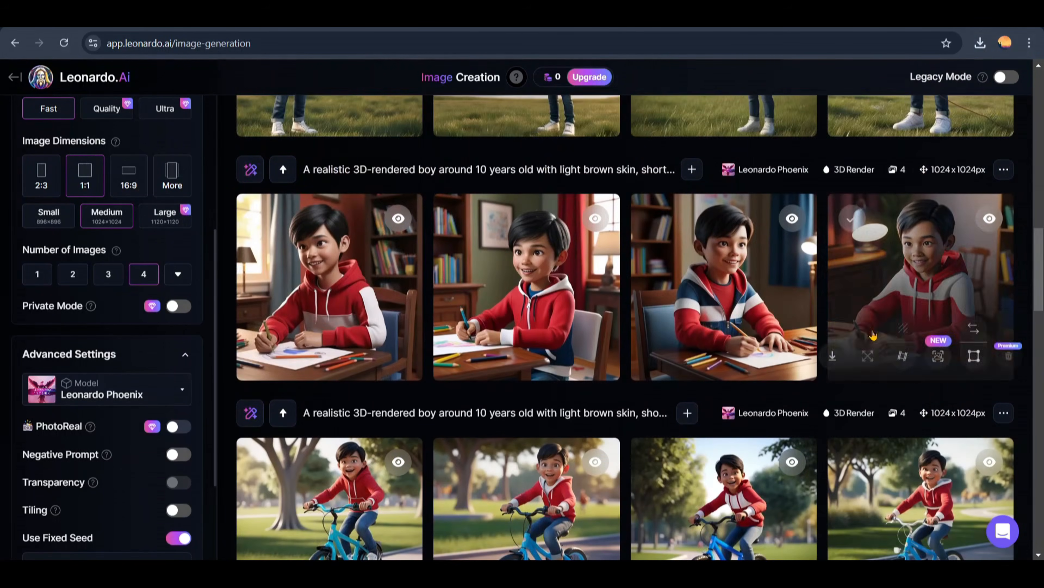
pyautogui.click(441, 356)
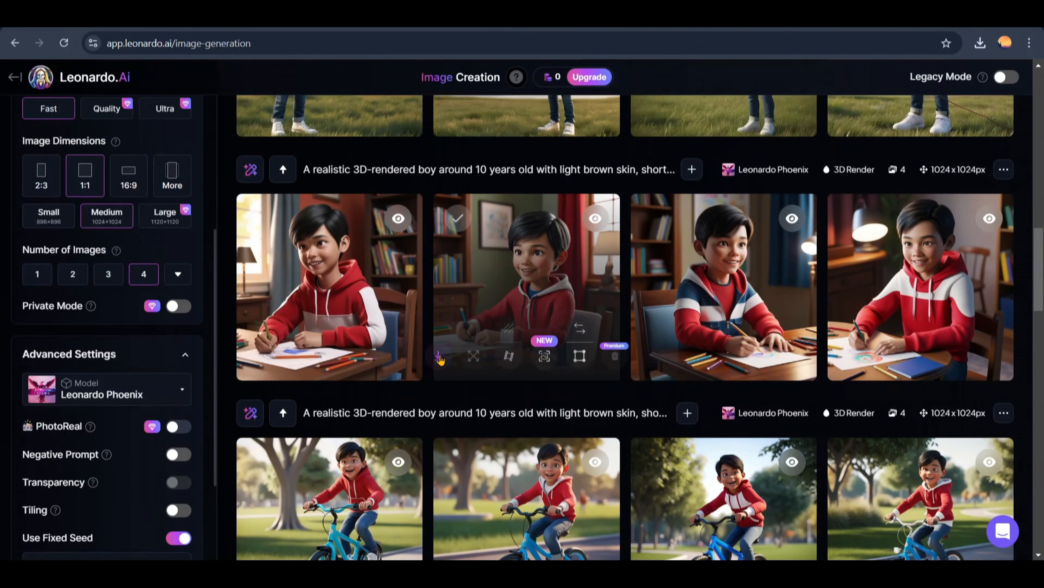
# Step: Download the second kite-flying image and the first dog-walking image
pyautogui.scroll(5, 540, 299)
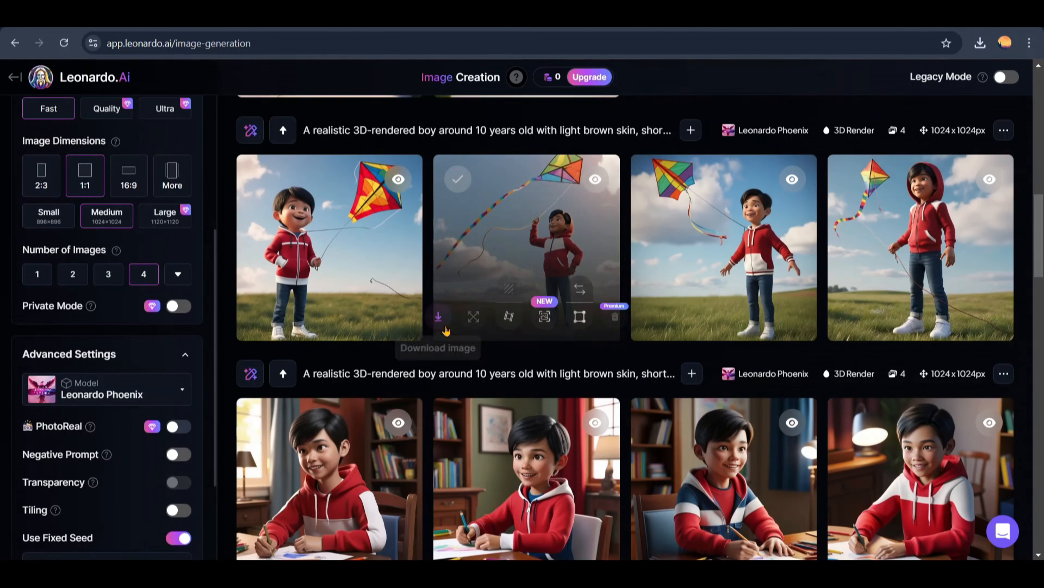
pyautogui.click(455, 313)
pyautogui.scroll(5, 456, 314)
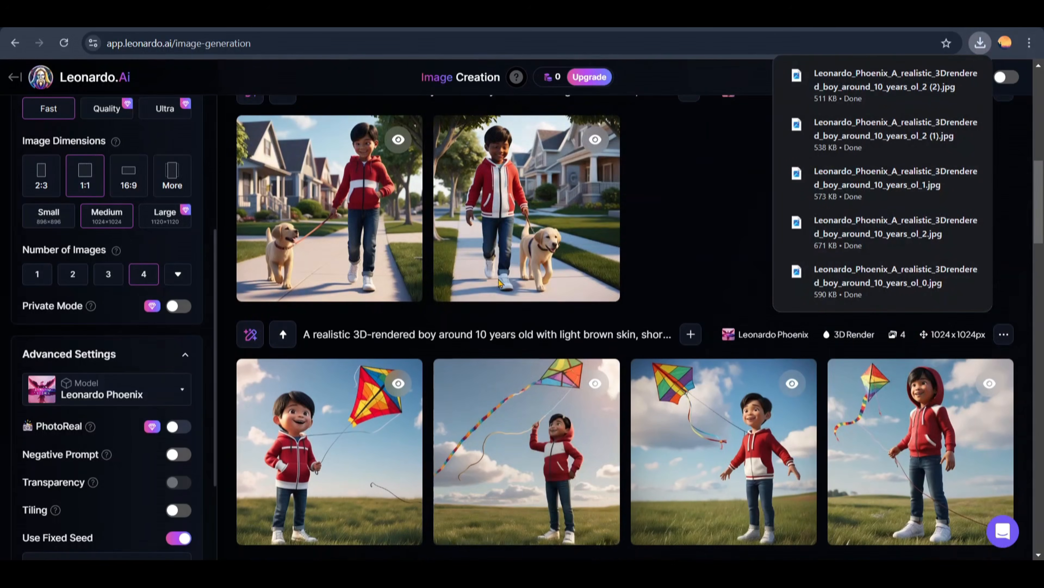
pyautogui.click(244, 279)
# Step: Download the first campfire image from the camping scene results
pyautogui.scroll(5, 444, 342)
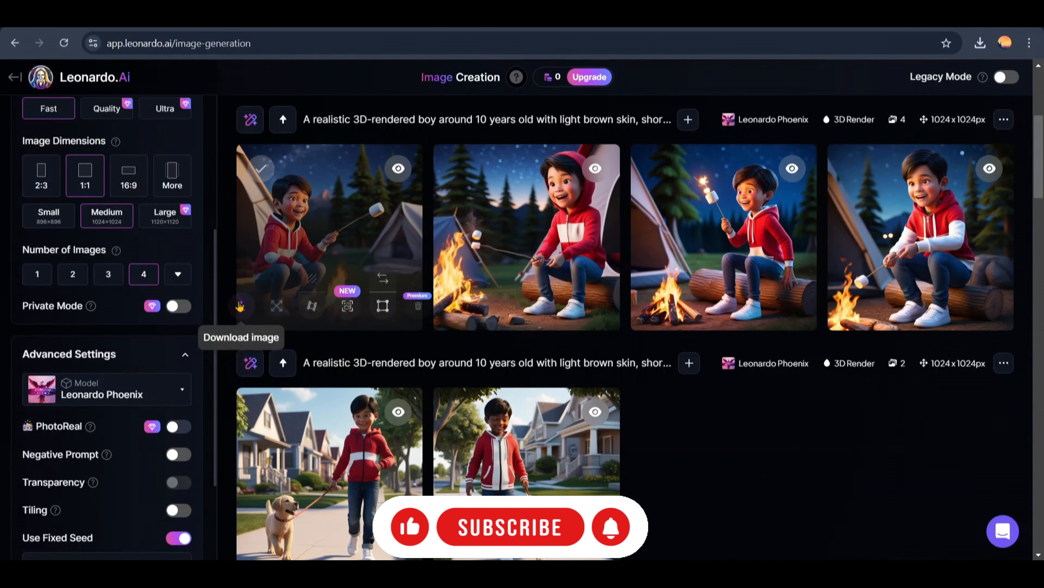
pyautogui.click(240, 307)
pyautogui.scroll(-3, 653, 464)
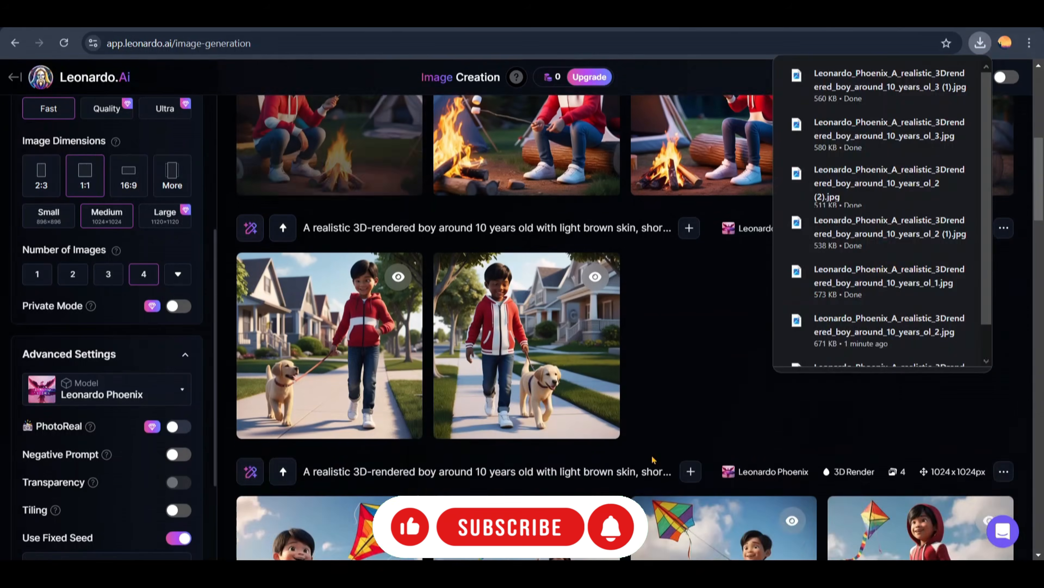
pyautogui.scroll(3, 653, 465)
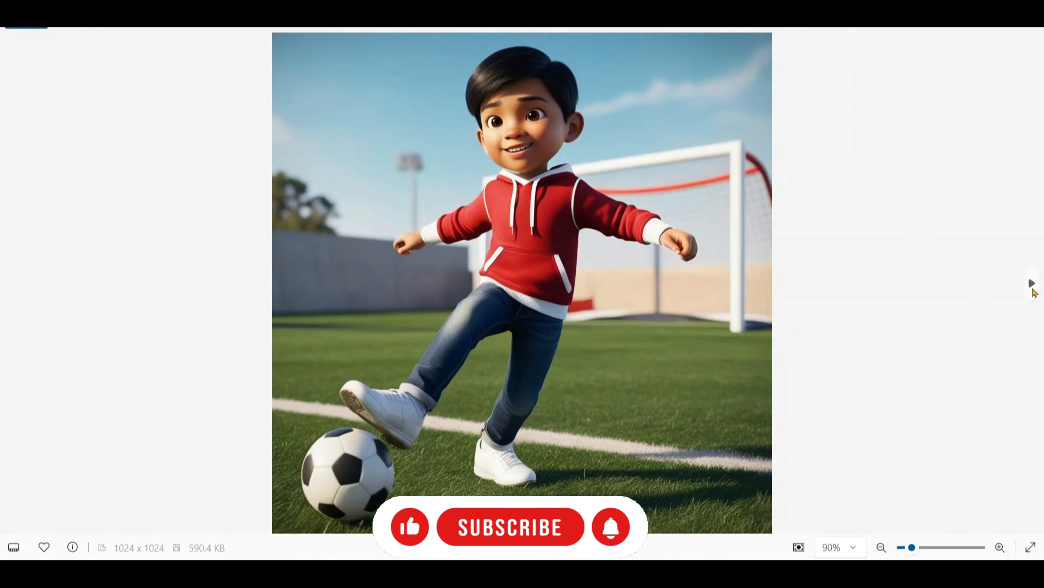
# Step: Look through the downloaded scene images one by one in the image viewer to compare the boy's appearance
pyautogui.click(1033, 288)
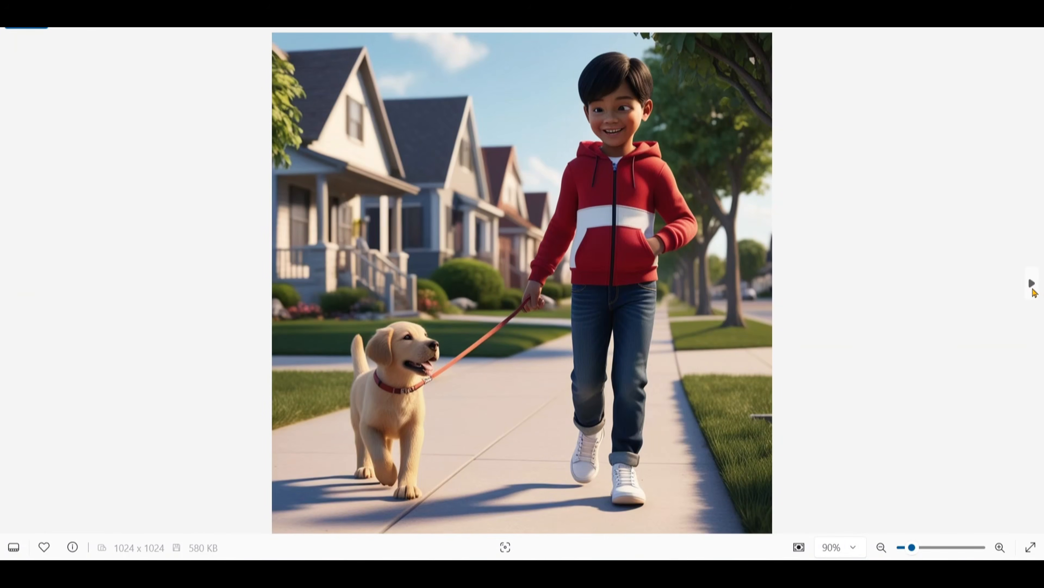
pyautogui.click(1033, 288)
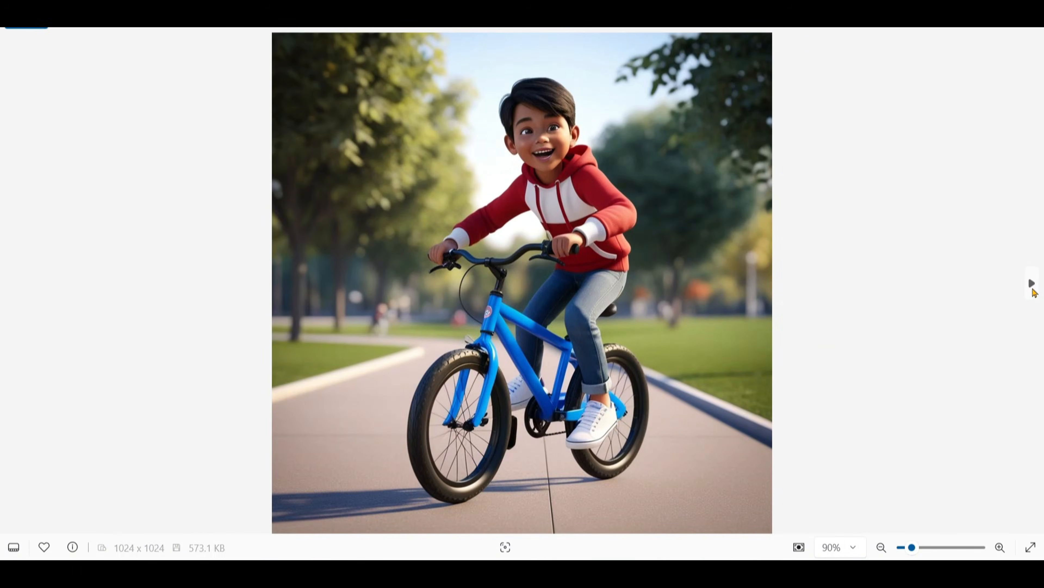
pyautogui.click(1033, 288)
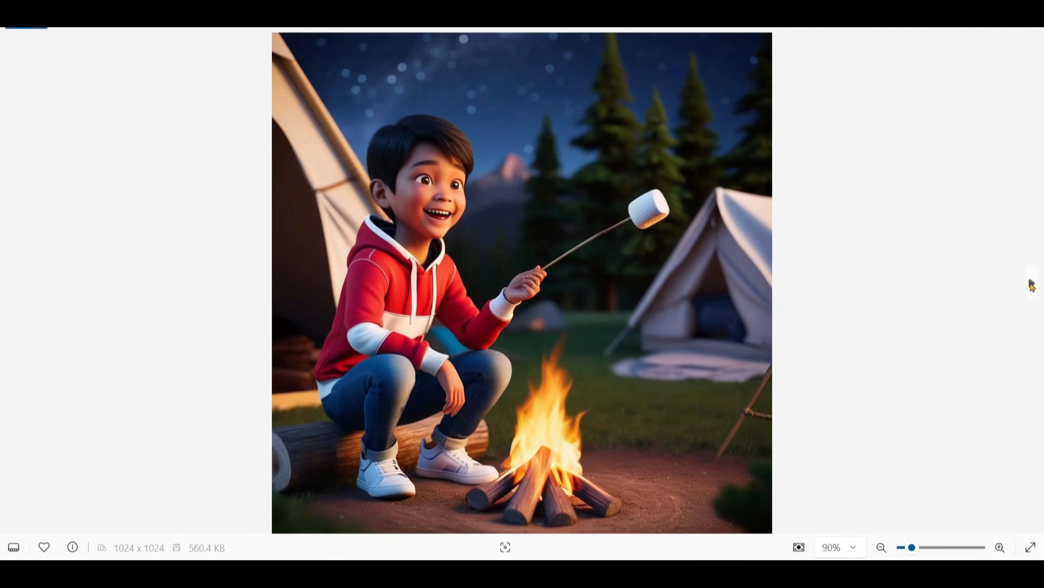
pyautogui.click(1033, 287)
pyautogui.click(1033, 287)
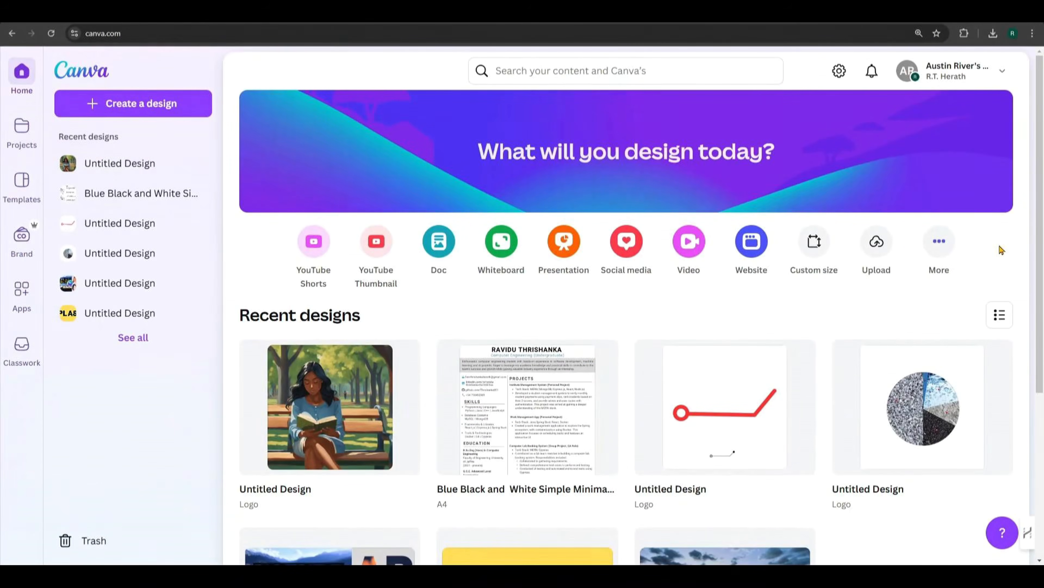
# Step: Switch to Canva, search for "logo" and create a blank logo design
pyautogui.click(567, 72)
pyautogui.click(525, 142)
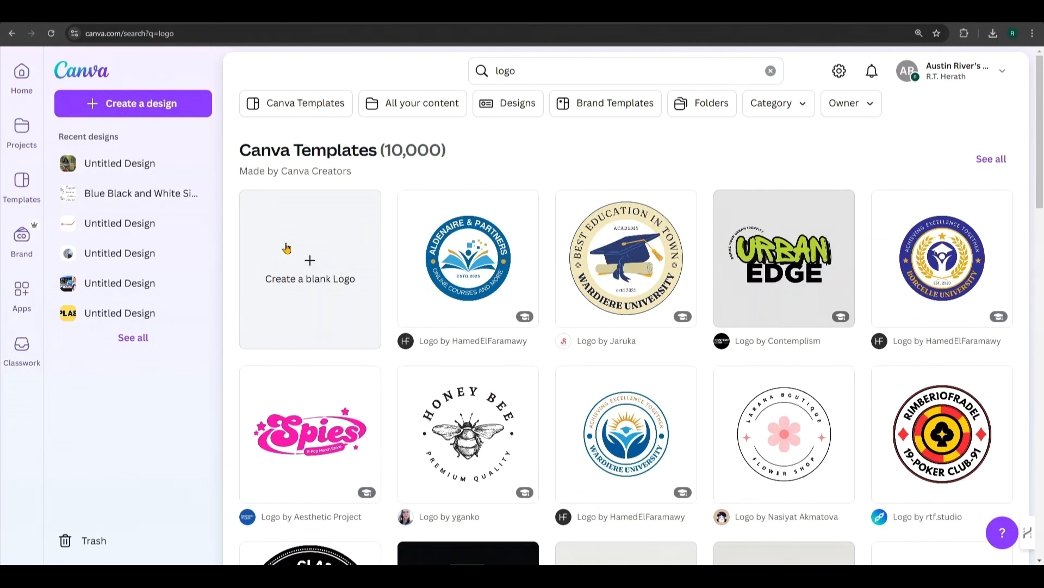
pyautogui.click(309, 261)
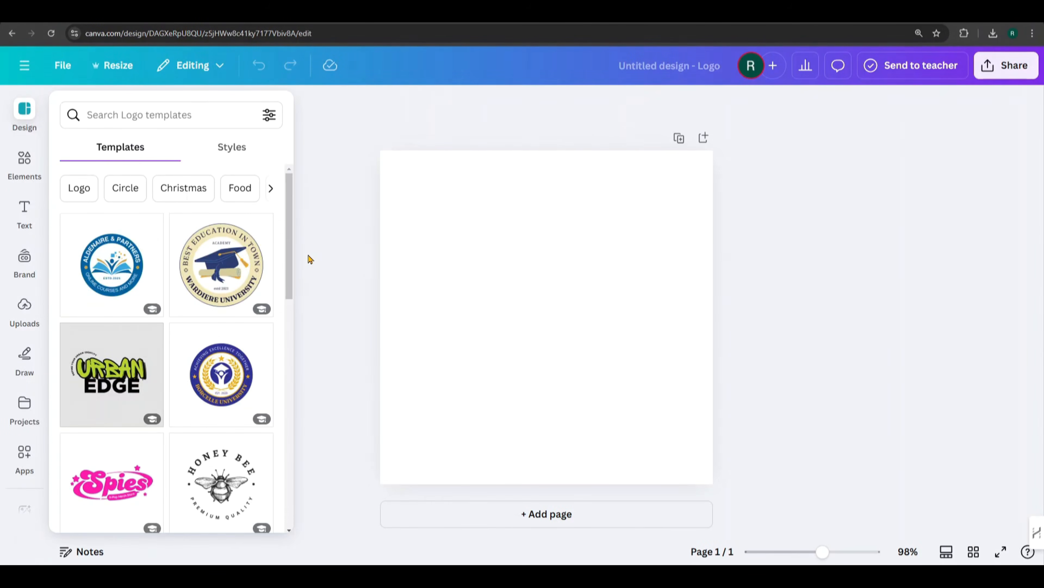
# Step: Search the Canva apps for "magic media" and open the Magic Media app
pyautogui.click(26, 161)
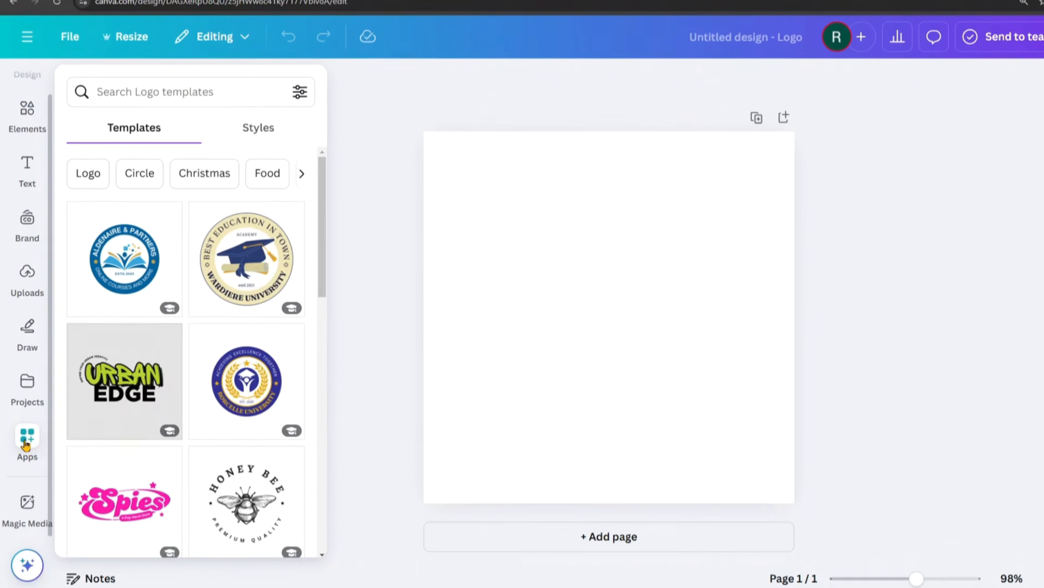
pyautogui.click(24, 424)
pyautogui.scroll(-6, 404, 506)
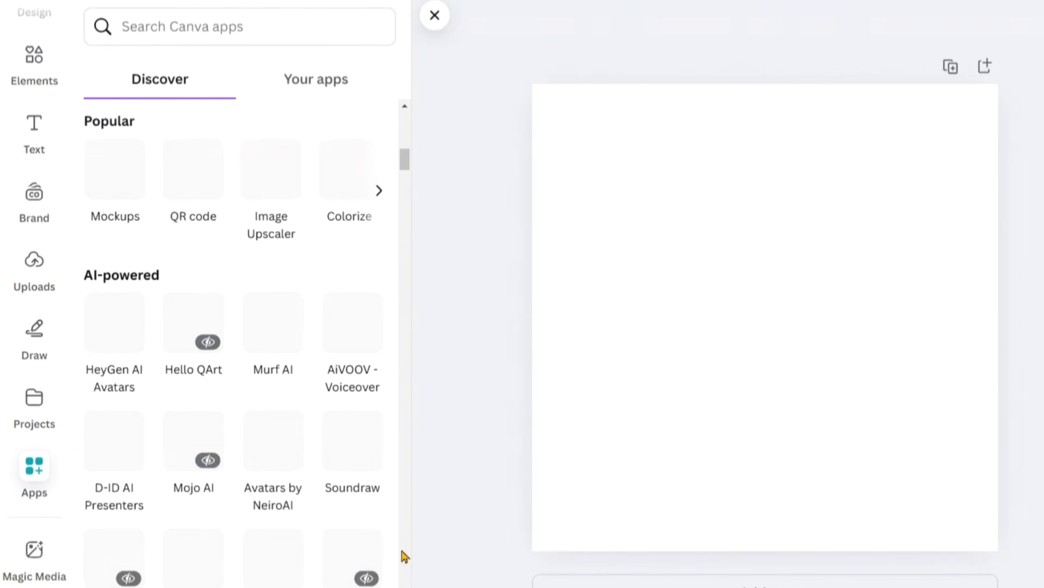
pyautogui.scroll(5, 402, 554)
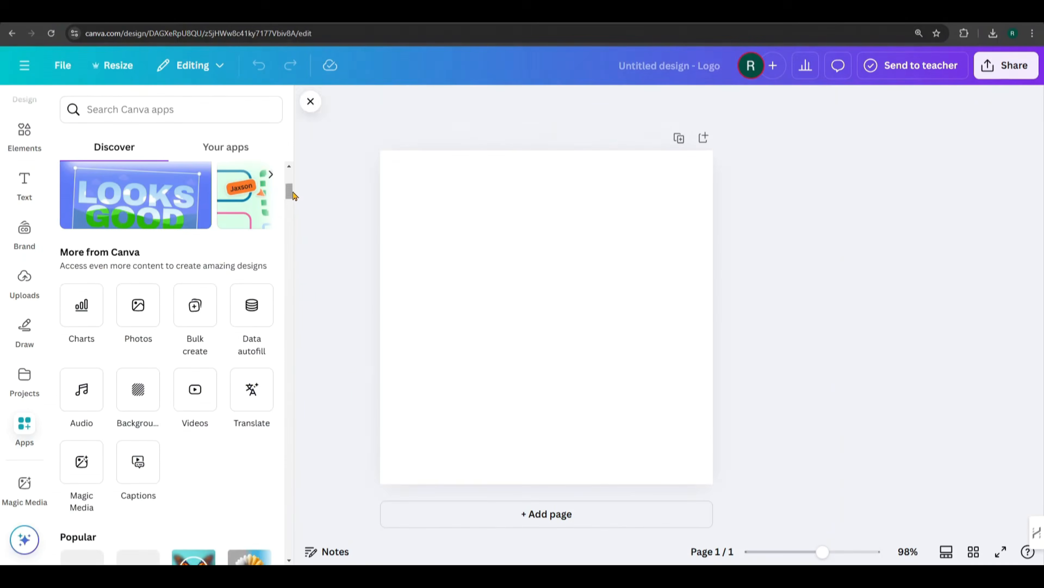
pyautogui.moveTo(335, 172); pyautogui.dragTo(334, 163)
pyautogui.scroll(4, 110, 268)
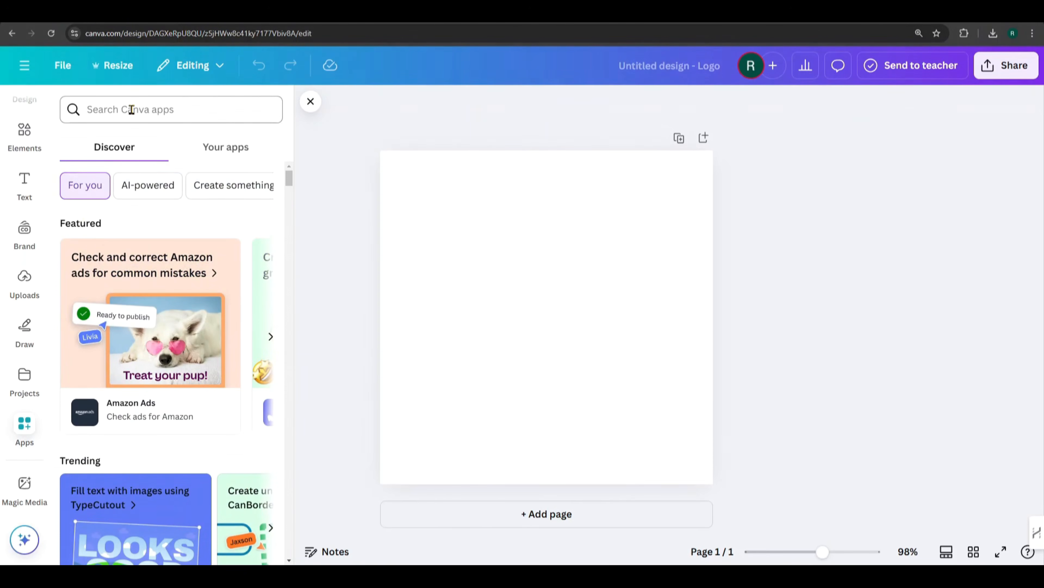
pyautogui.write('magic m')
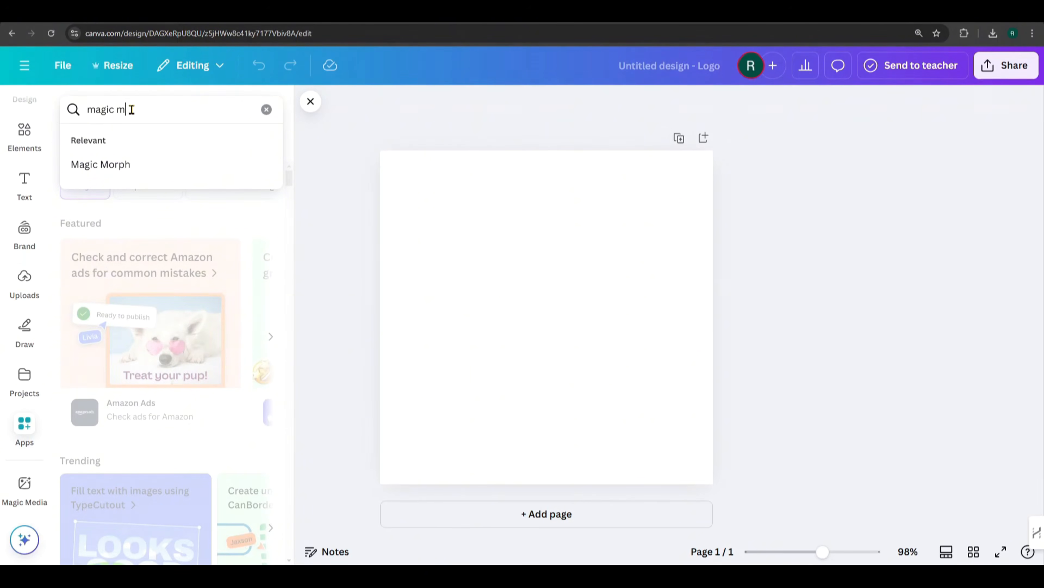
pyautogui.write('edia')
pyautogui.press('Return')
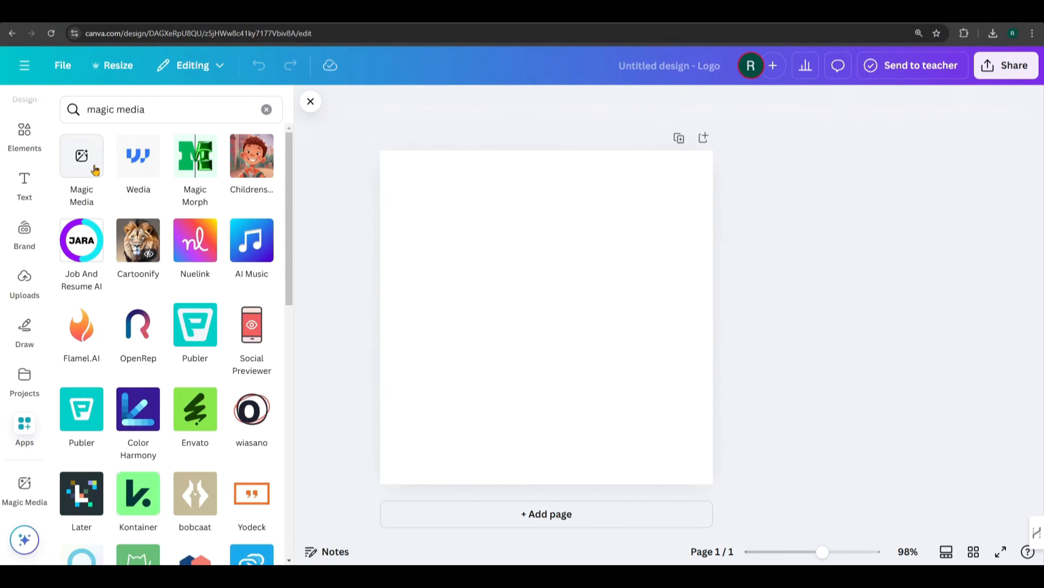
pyautogui.click(76, 163)
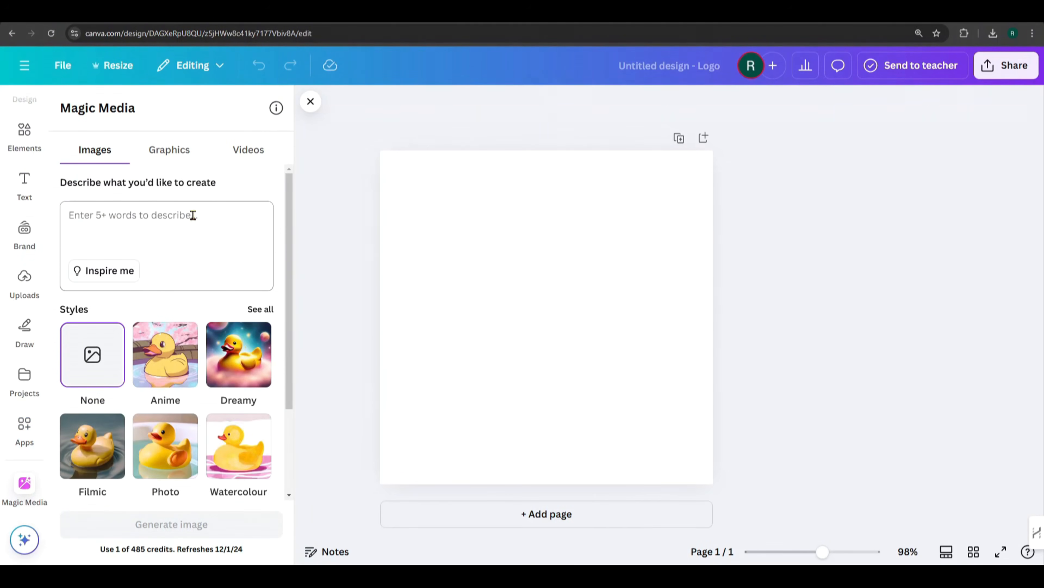
# Step: Enter the image prompt "cartoon style boy, fair skin, brown curly hair, red jacket and blue jean with white shoes, is playing football in a grassy field."
pyautogui.click(100, 227)
pyautogui.write('cartoon style boy, fair skin, brown curly')
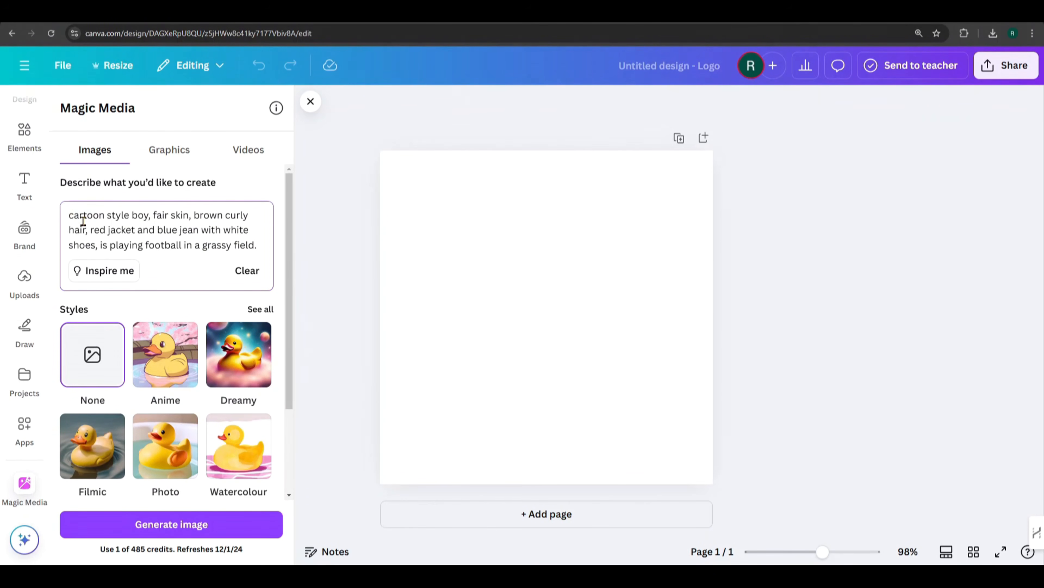
# Step: Add "Seed number: 25625789," at the beginning of the image prompt and generate the football images
pyautogui.write('Seed num')
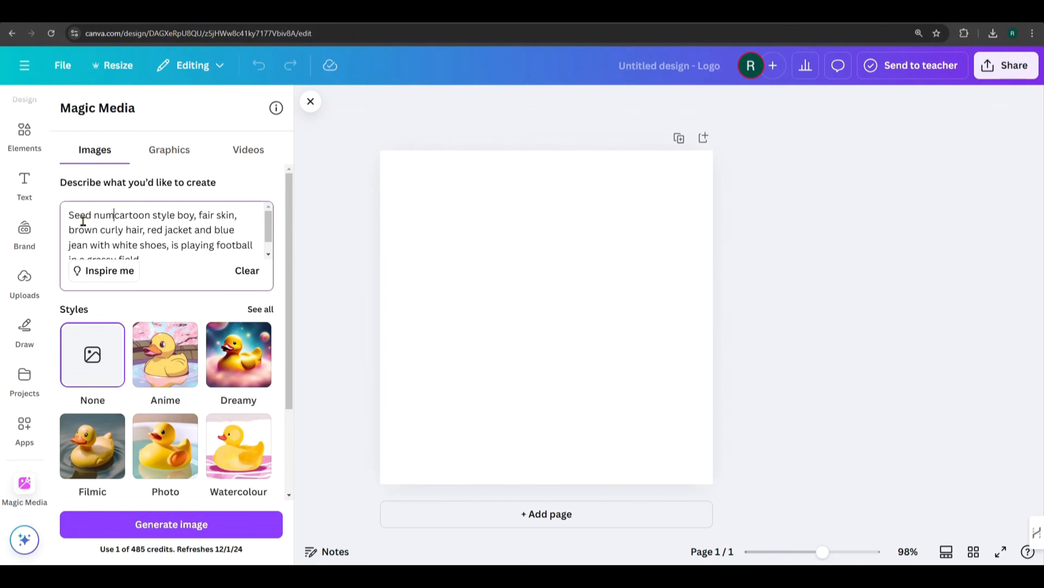
pyautogui.write('ber: 25625789,')
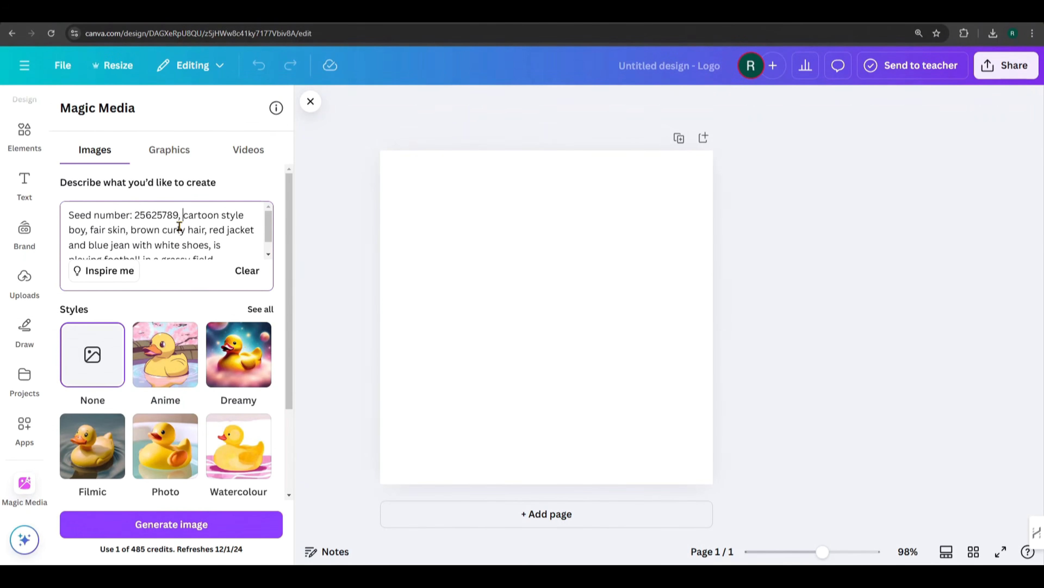
pyautogui.scroll(-5, 180, 232)
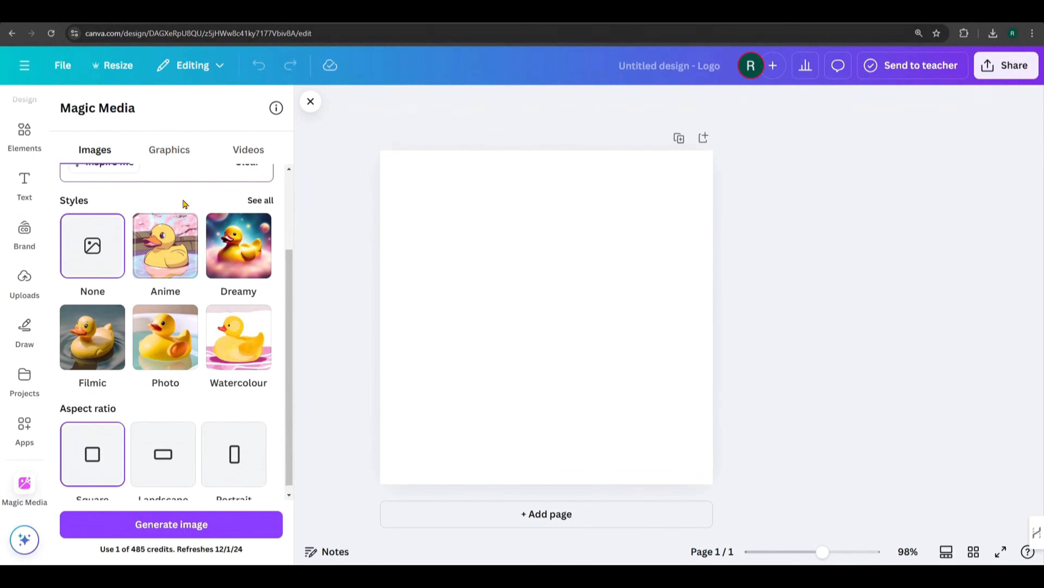
pyautogui.scroll(5, 184, 203)
pyautogui.scroll(-3, 168, 422)
pyautogui.click(172, 517)
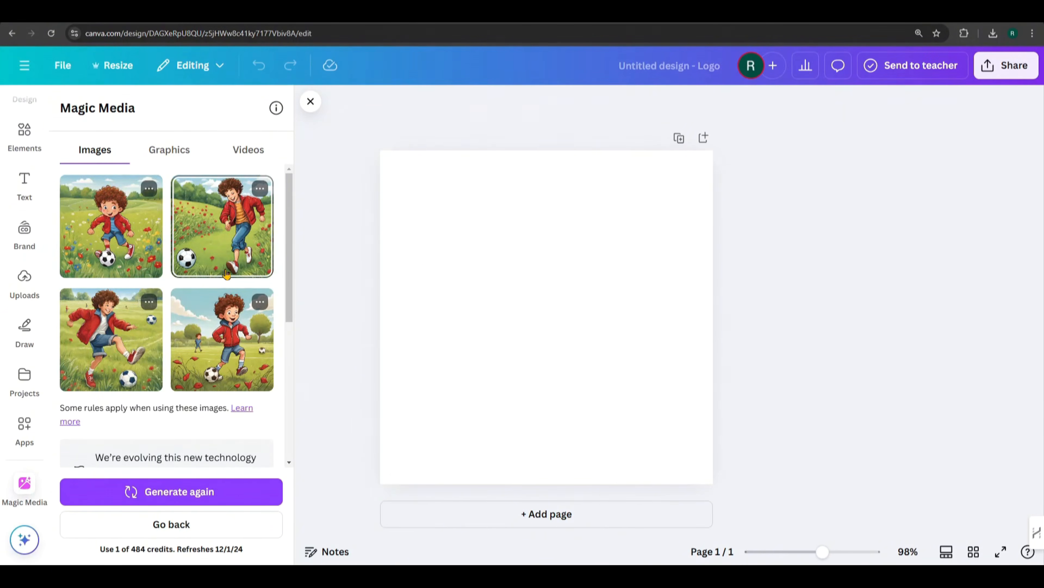
# Step: Place the second generated football image on the blank page and set it as the page background
pyautogui.click(224, 242)
pyautogui.rightClick(508, 299)
pyautogui.click(538, 487)
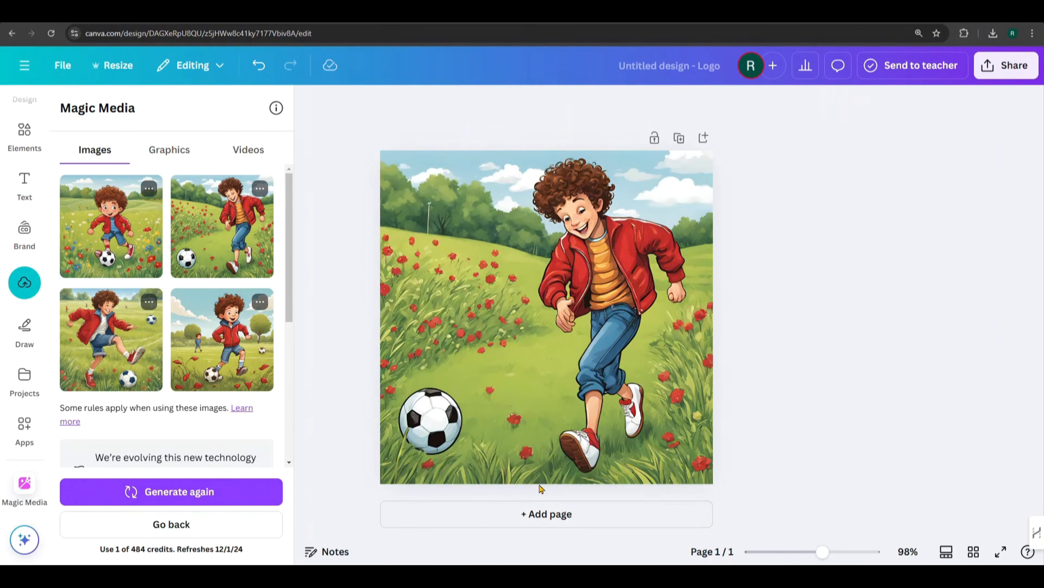
# Step: Add a second page and set the first generated football image as its background
pyautogui.click(525, 514)
pyautogui.click(90, 239)
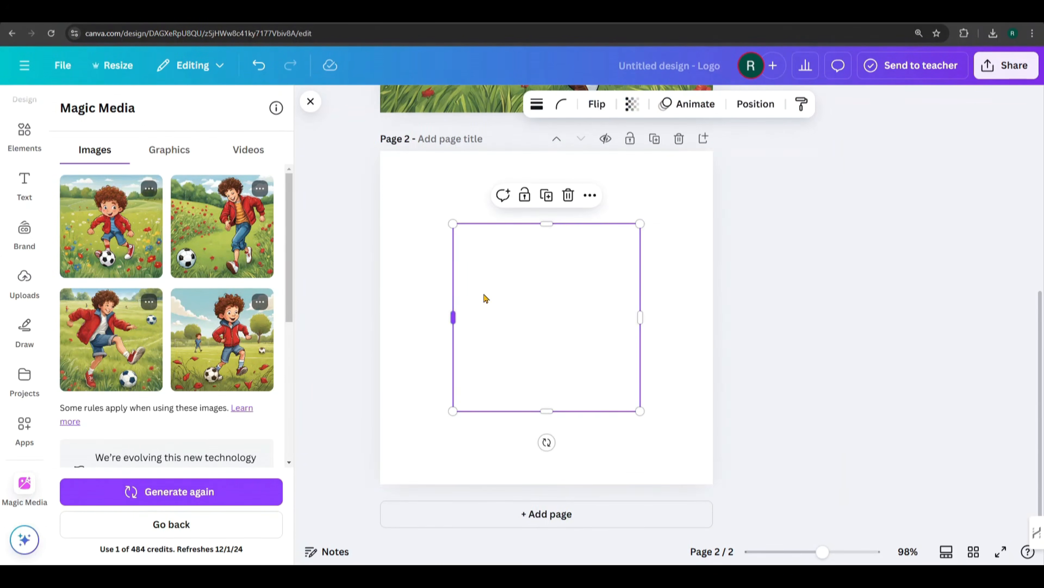
pyautogui.rightClick(531, 297)
pyautogui.click(569, 486)
pyautogui.scroll(8, 647, 307)
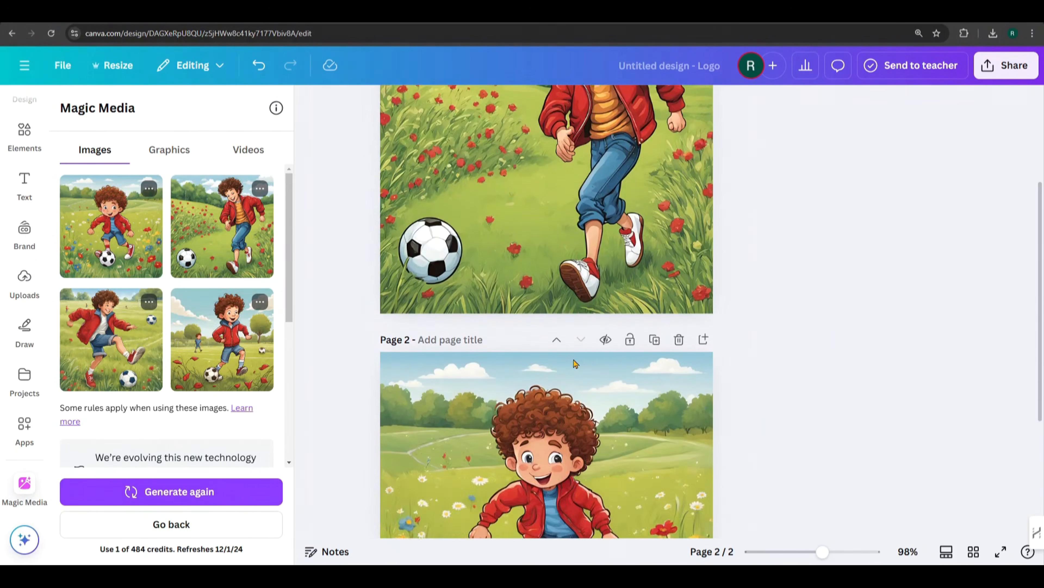
pyautogui.scroll(-4, 164, 301)
# Step: Replace "playing football in a grassy field" in the prompt with "flying a kite in a beach." and generate new images
pyautogui.scroll(-2, 165, 300)
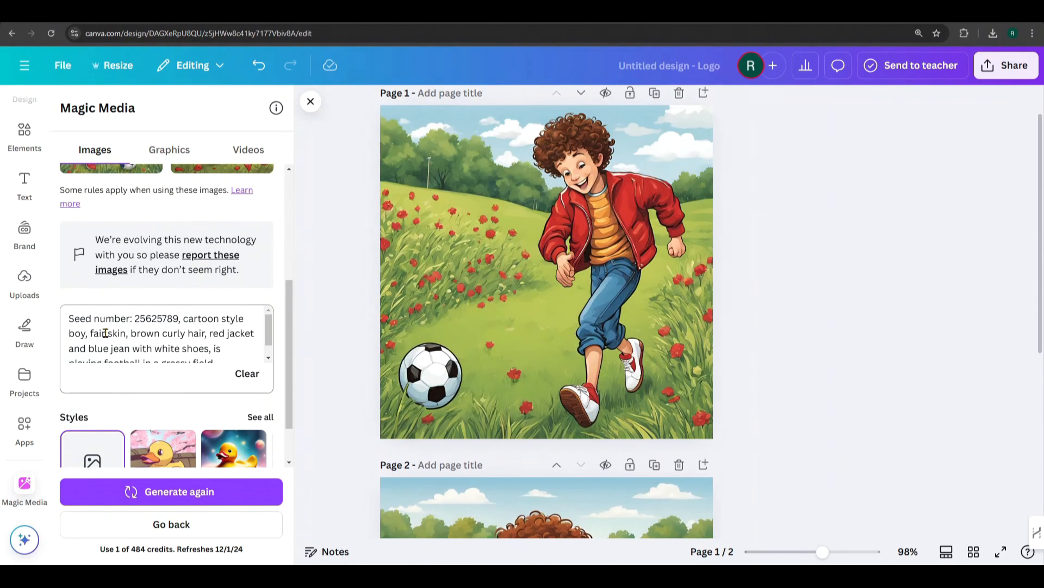
pyautogui.scroll(-1, 198, 328)
pyautogui.moveTo(86, 355); pyautogui.dragTo(206, 345)
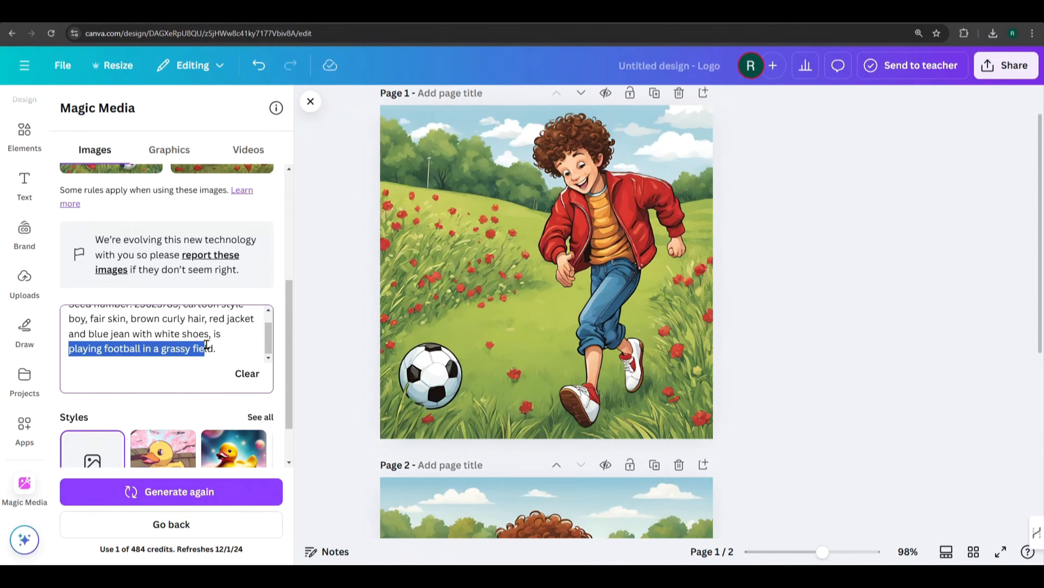
pyautogui.write('flying a ')
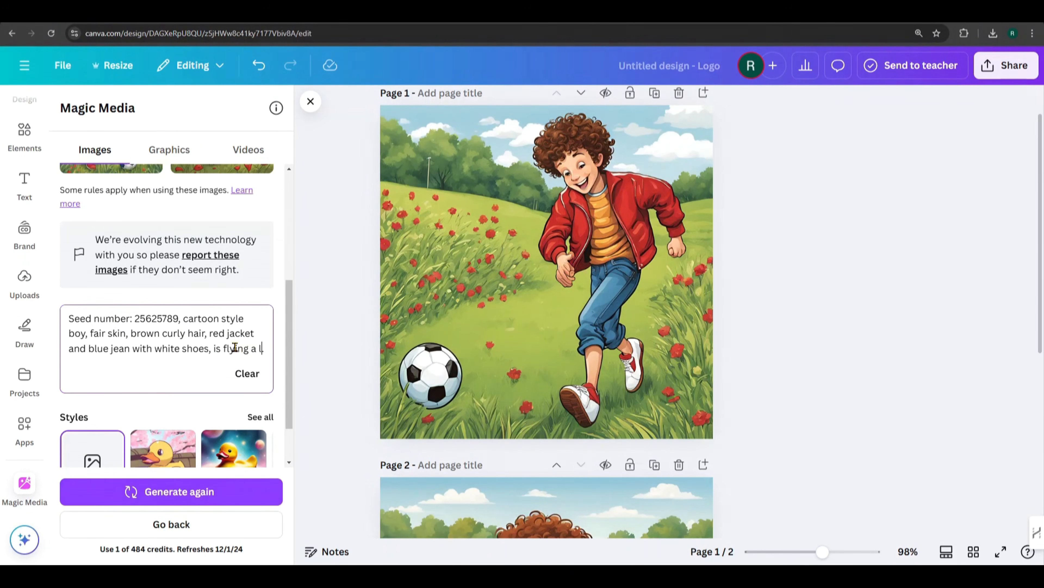
pyautogui.write('kite in a beach.')
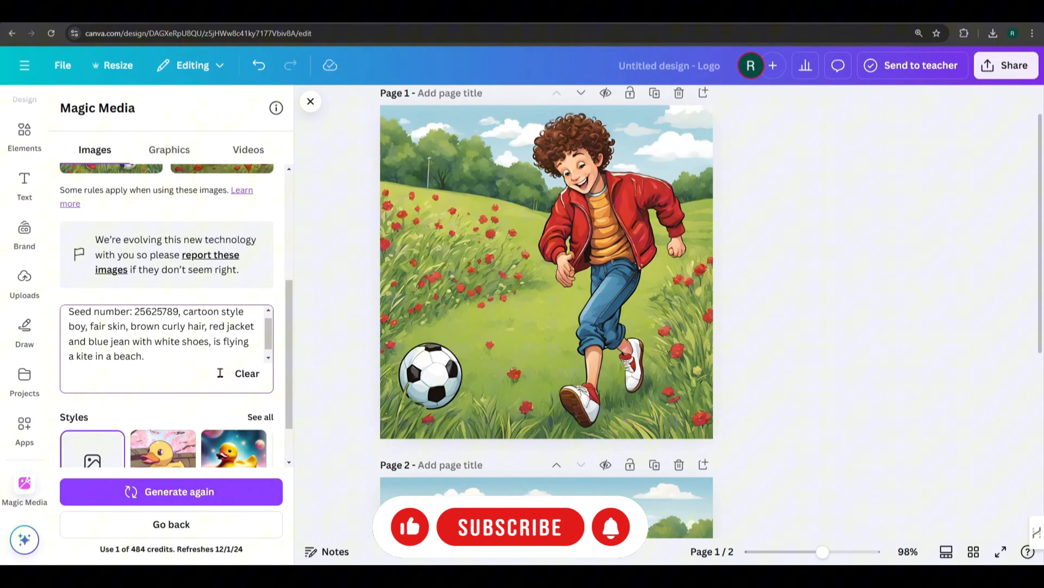
pyautogui.click(150, 494)
# Step: Add a third page and set the fourth generated kite image as its background
pyautogui.scroll(-4, 368, 303)
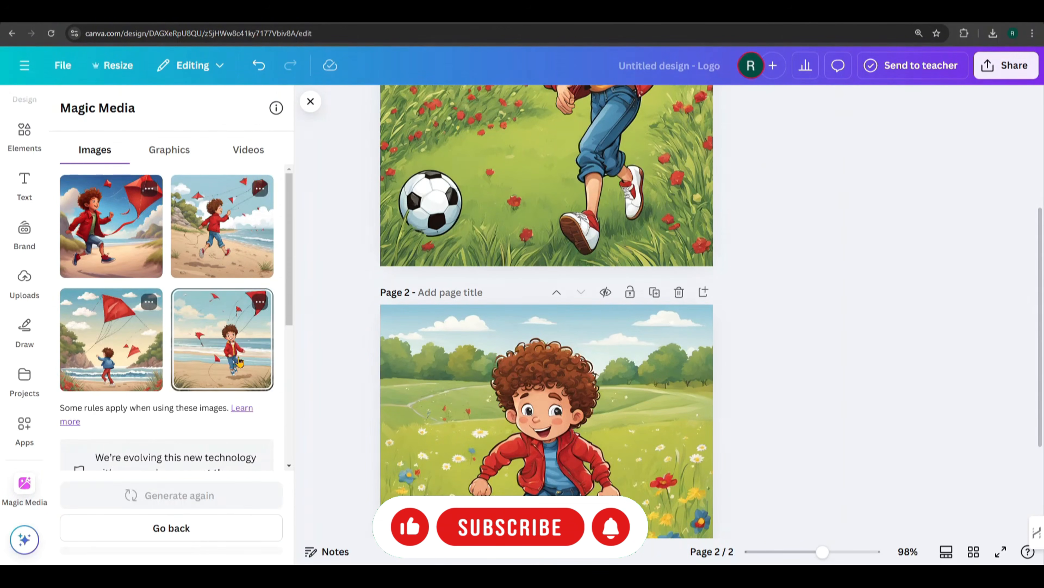
pyautogui.scroll(4, 568, 233)
pyautogui.scroll(-4, 569, 232)
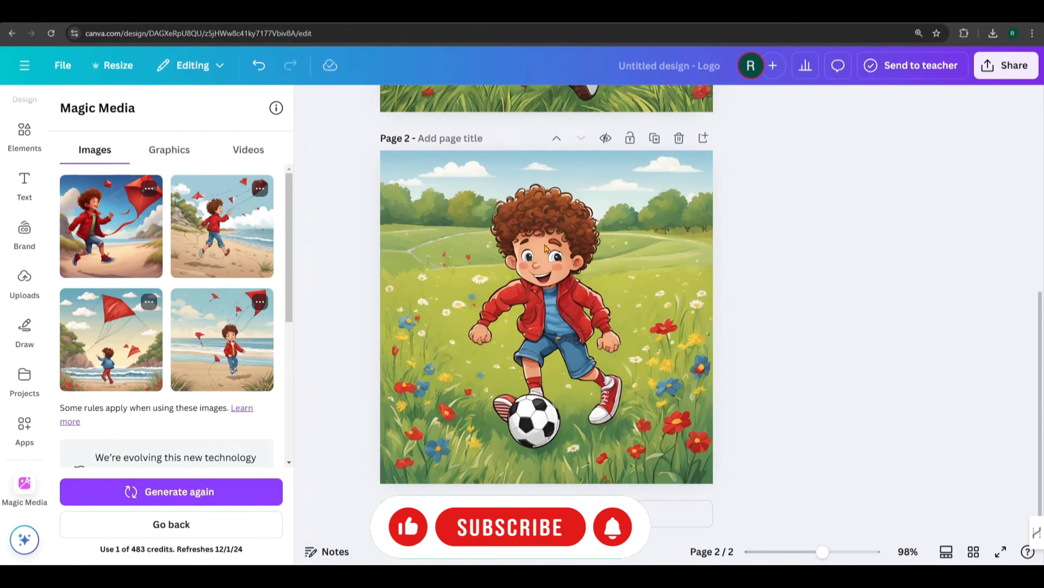
pyautogui.click(543, 514)
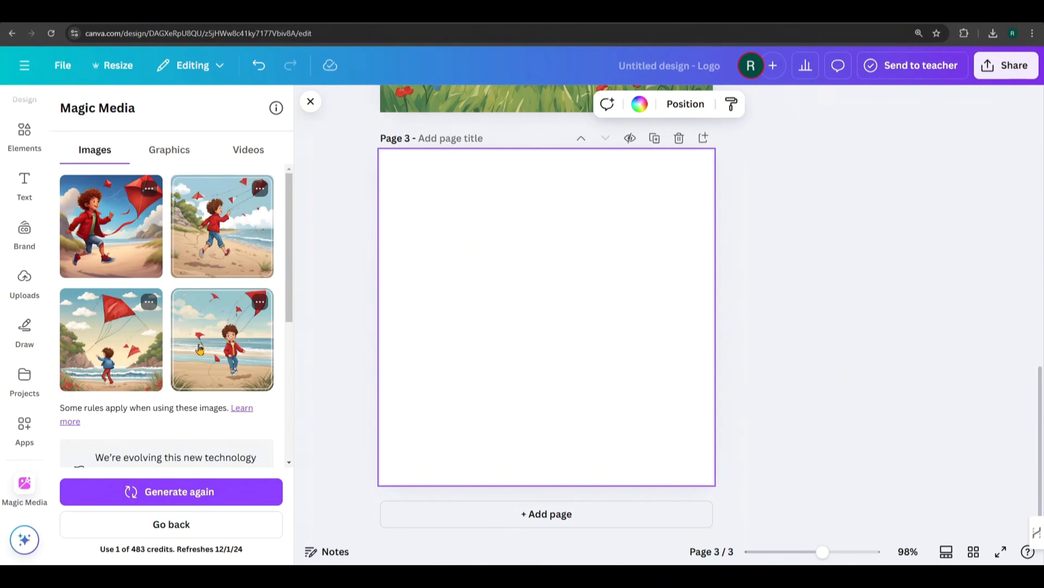
pyautogui.click(209, 325)
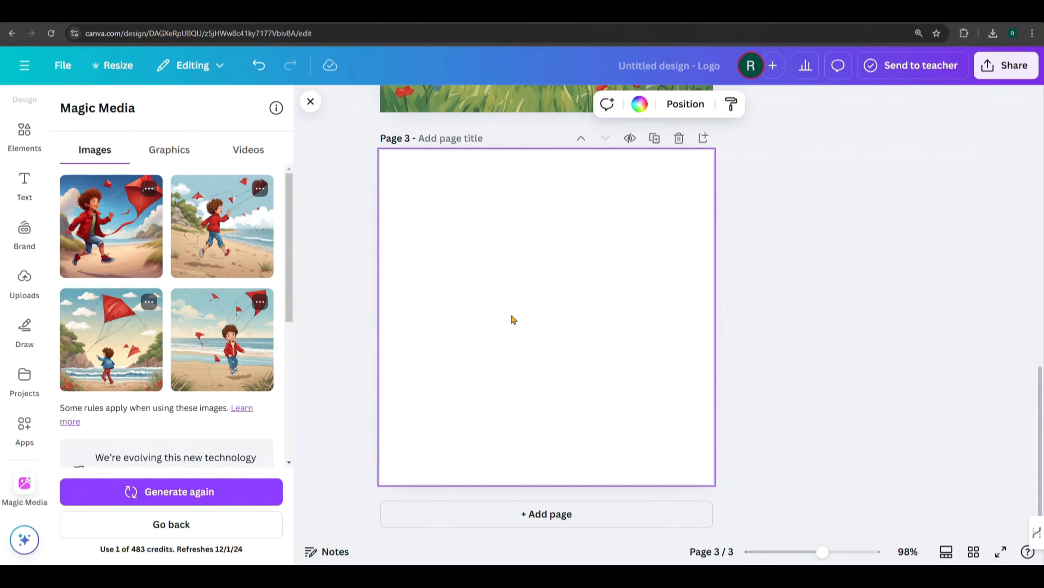
pyautogui.rightClick(513, 319)
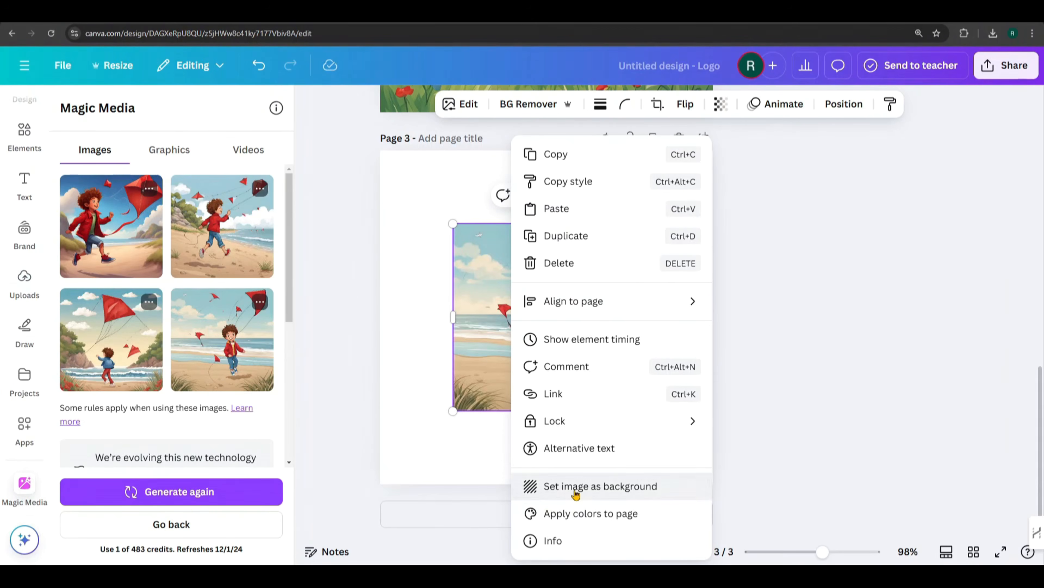
pyautogui.click(576, 489)
# Step: Add a fourth page and set the first generated kite image as its background
pyautogui.click(549, 513)
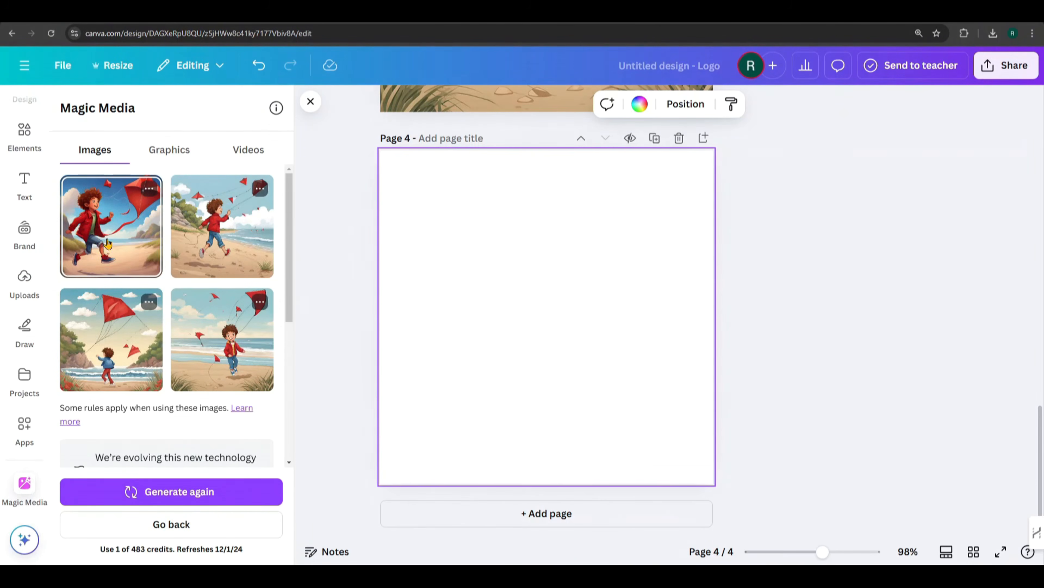
pyautogui.click(108, 242)
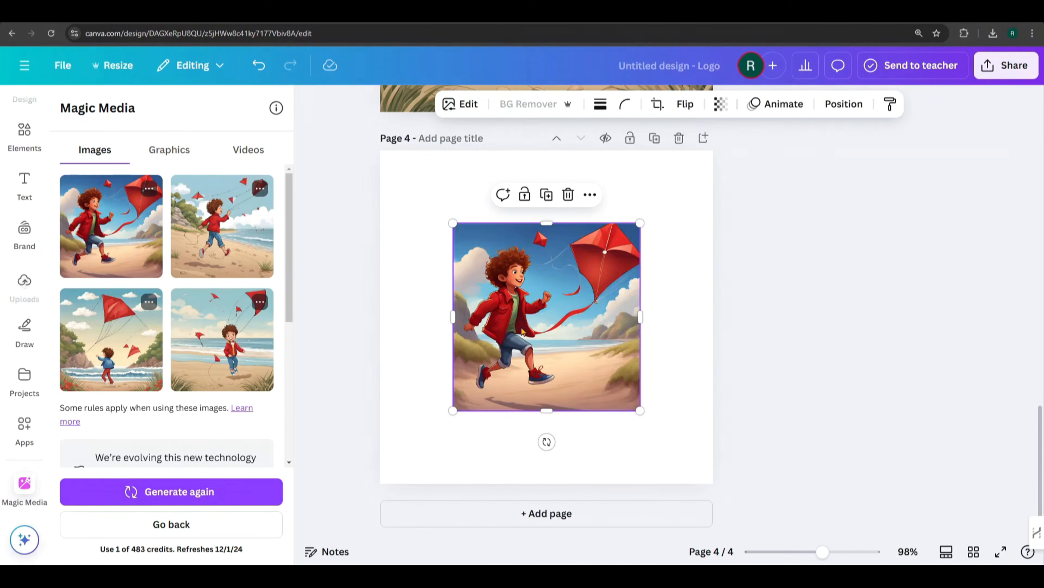
pyautogui.rightClick(527, 288)
pyautogui.click(576, 486)
# Step: Replace "flying a kite in a beach." in the prompt with "riding a bicycle in a road." and generate new images
pyautogui.scroll(15, 513, 321)
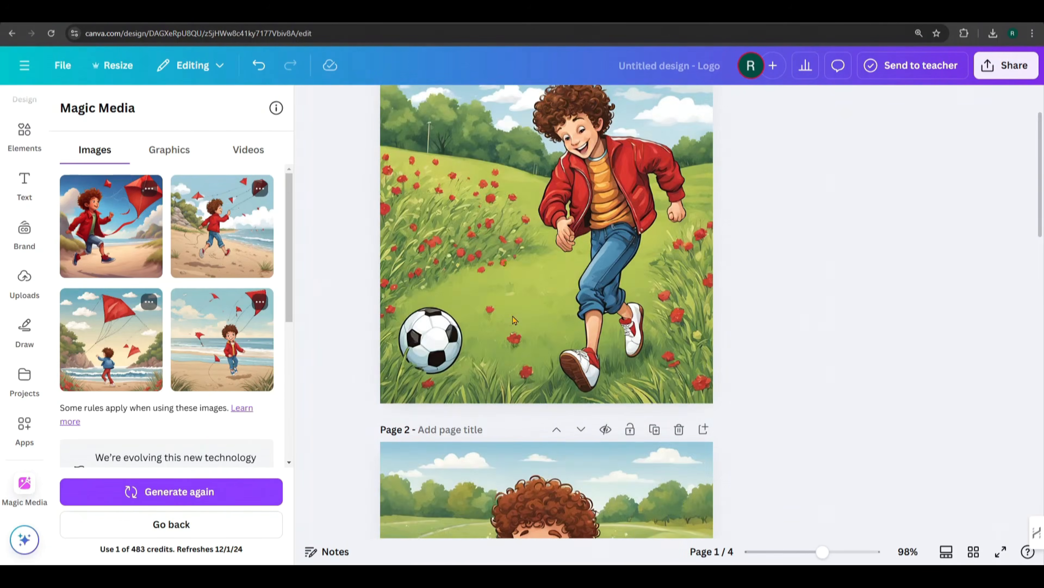
pyautogui.scroll(-20, 513, 321)
pyautogui.scroll(-6, 131, 422)
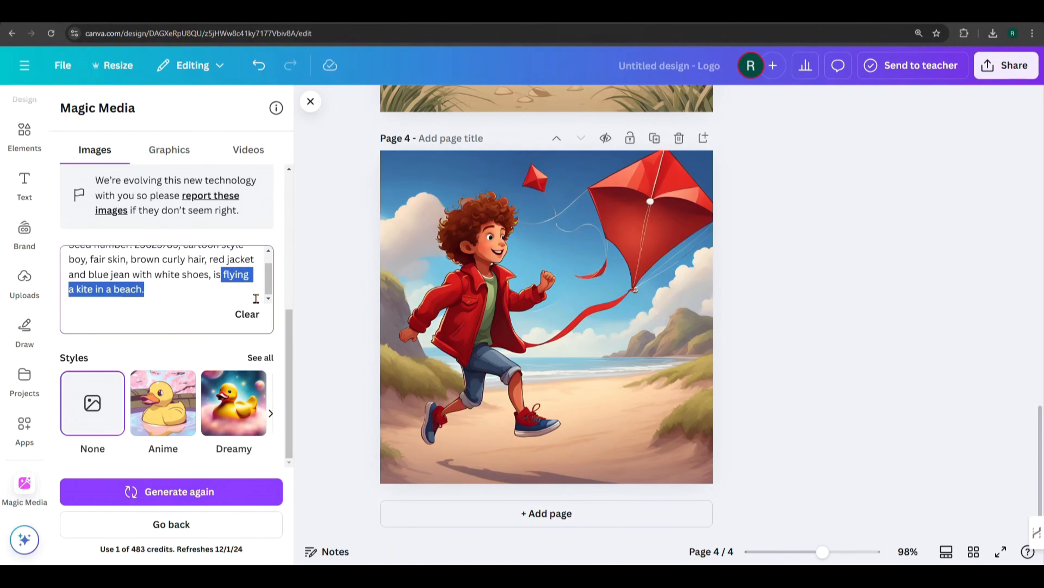
pyautogui.write('riding')
pyautogui.click(258, 288)
pyautogui.write('a bicycl')
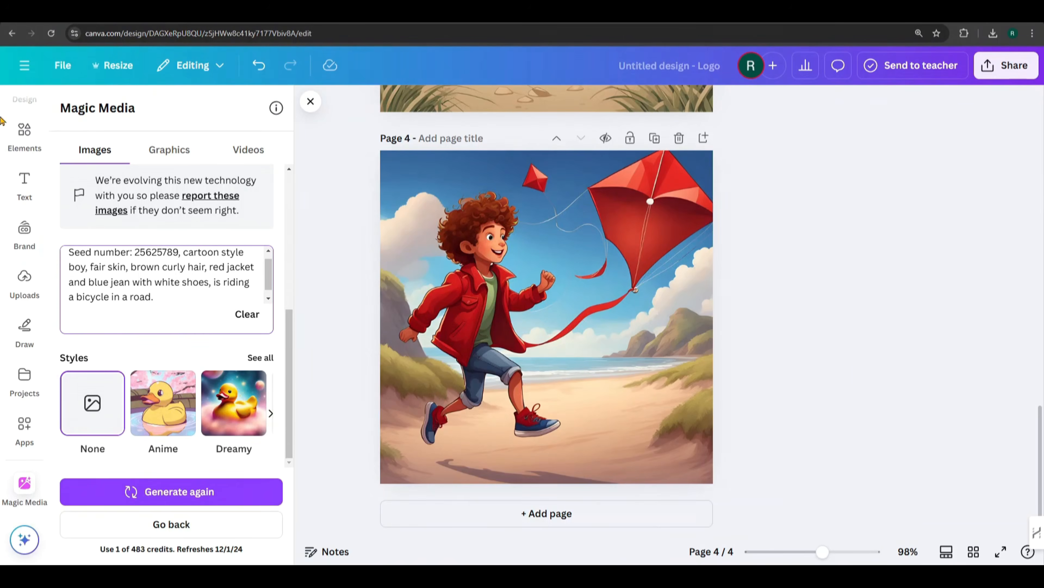
pyautogui.click(190, 492)
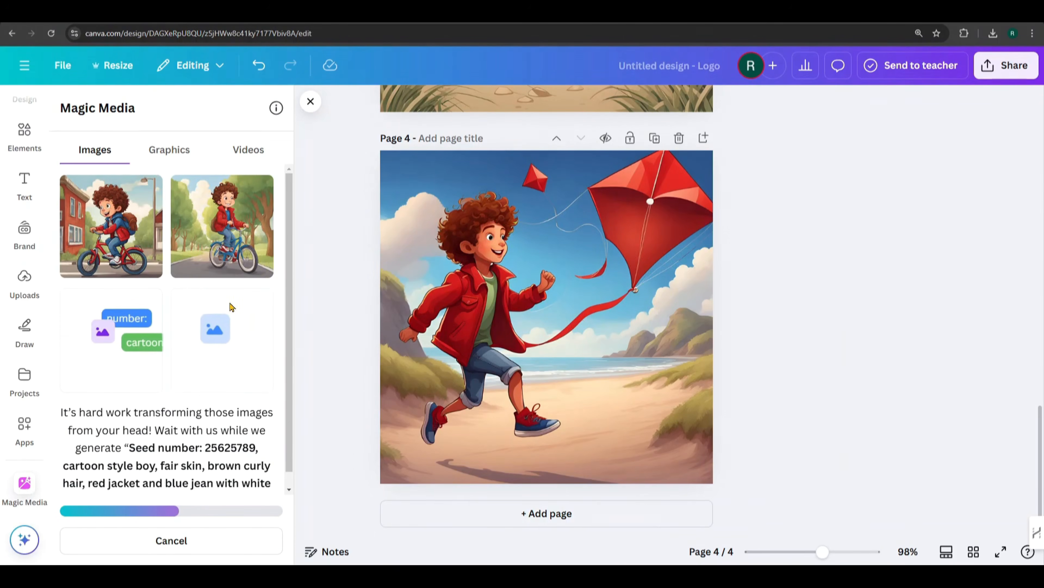
# Step: Add a fifth page and place the first generated bicycle image on it
pyautogui.click(532, 511)
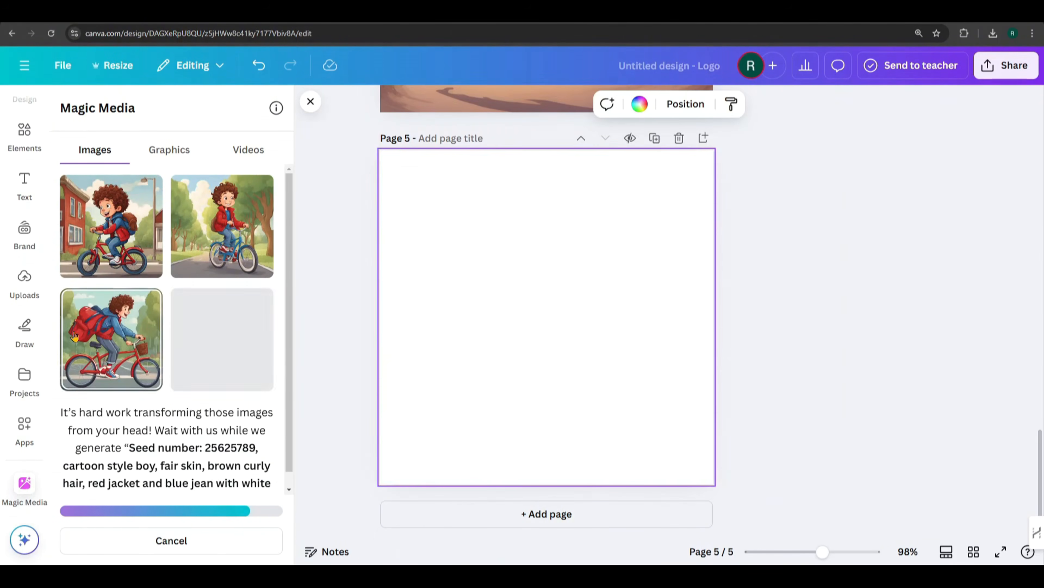
pyautogui.scroll(1, 547, 321)
pyautogui.click(112, 231)
pyautogui.scroll(-1, 547, 370)
# Step: Add a sixth page and set the second generated bicycle image as its background
pyautogui.click(538, 513)
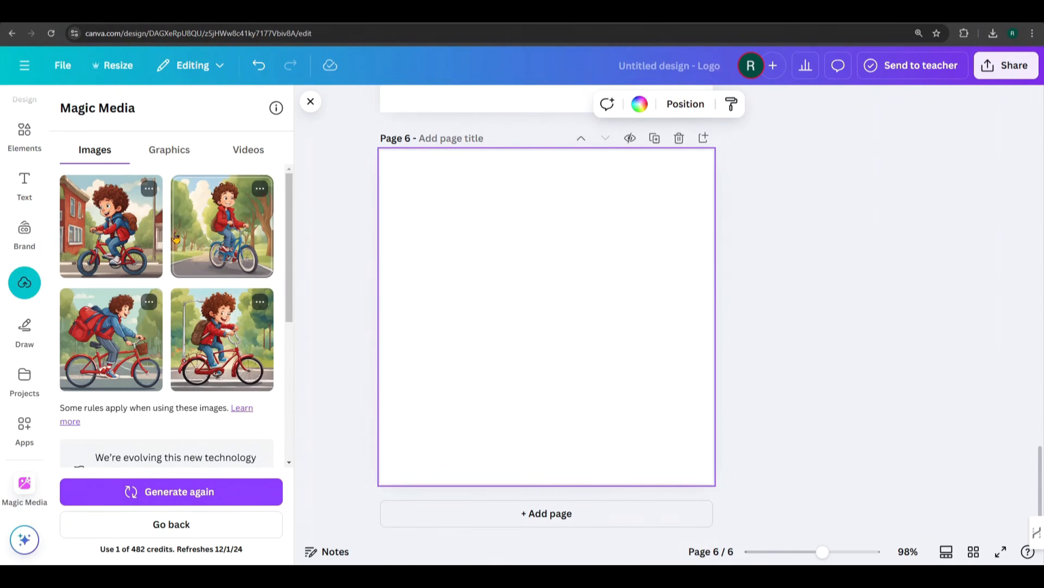
pyautogui.click(177, 238)
pyautogui.rightClick(518, 329)
pyautogui.click(576, 485)
# Step: Set the bicycle image on the fifth page as that page's background
pyautogui.scroll(5, 526, 243)
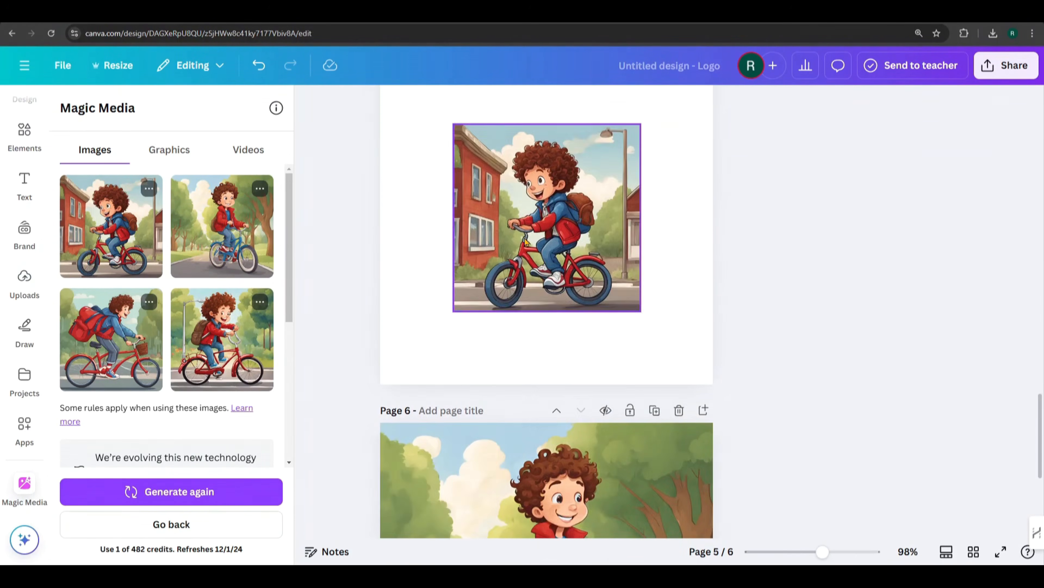
pyautogui.rightClick(526, 242)
pyautogui.click(594, 485)
pyautogui.scroll(5, 620, 394)
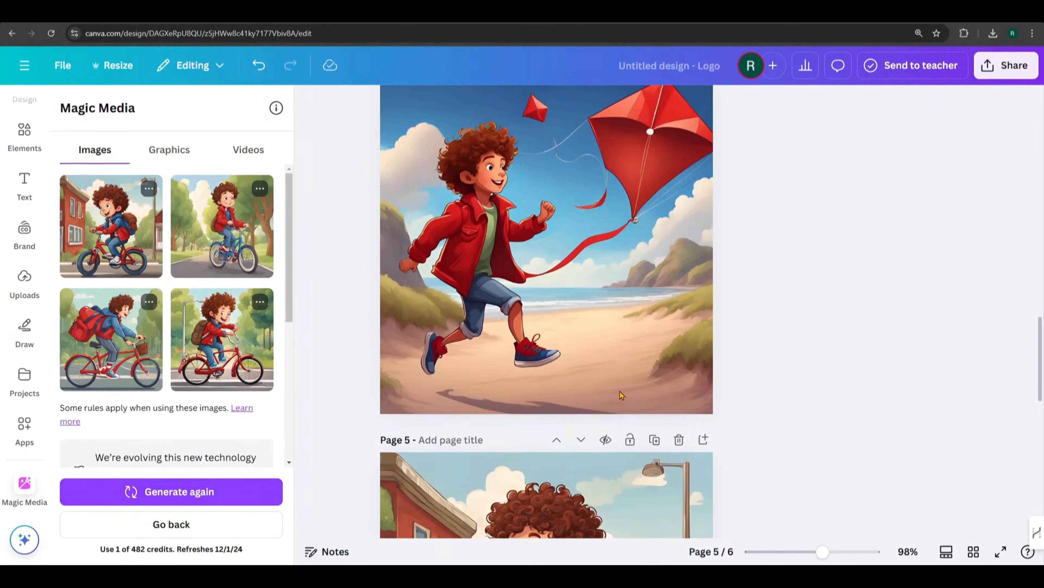
pyautogui.scroll(15, 621, 395)
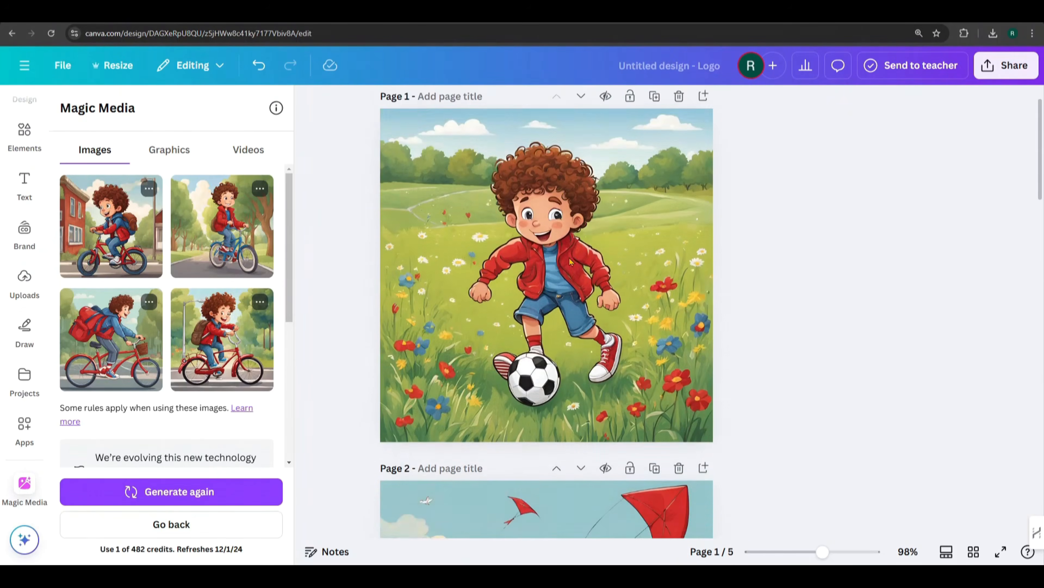
pyautogui.scroll(-20, 571, 261)
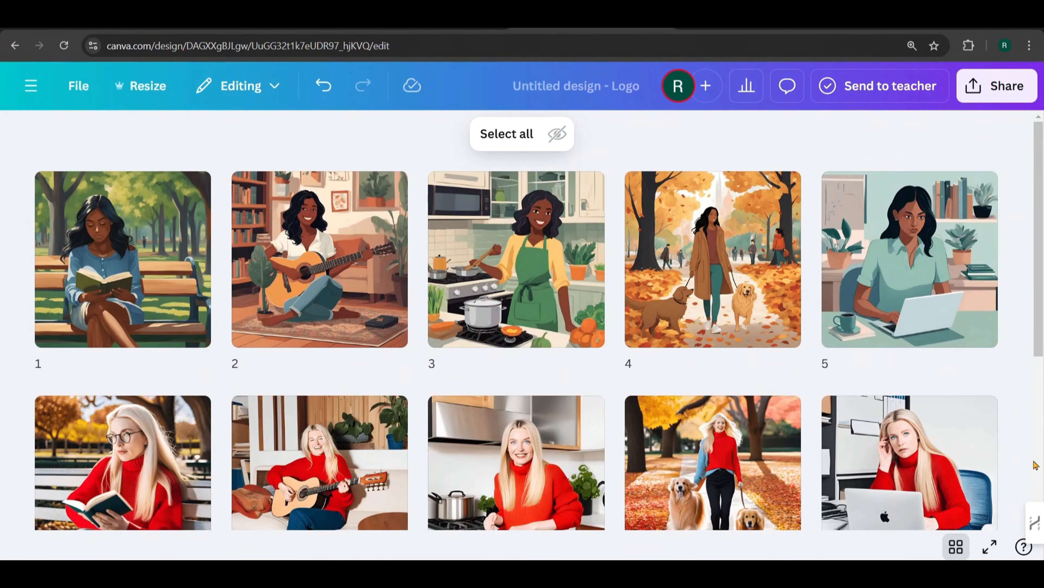
pyautogui.scroll(-2, 1035, 465)
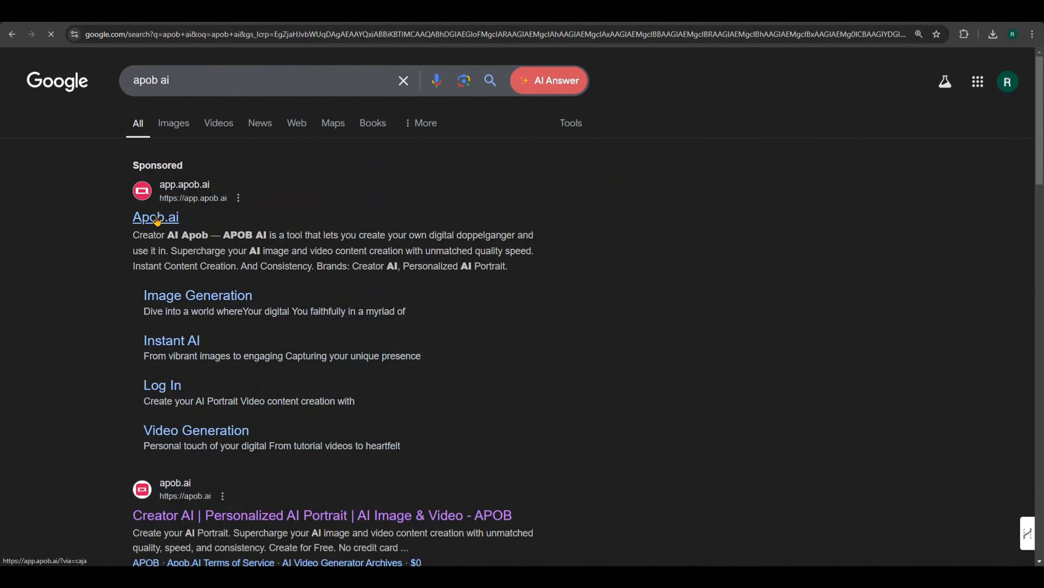
# Step: Switch to the APOB site, dismiss the Create Model guide, and browse the community models and community content
pyautogui.click(156, 218)
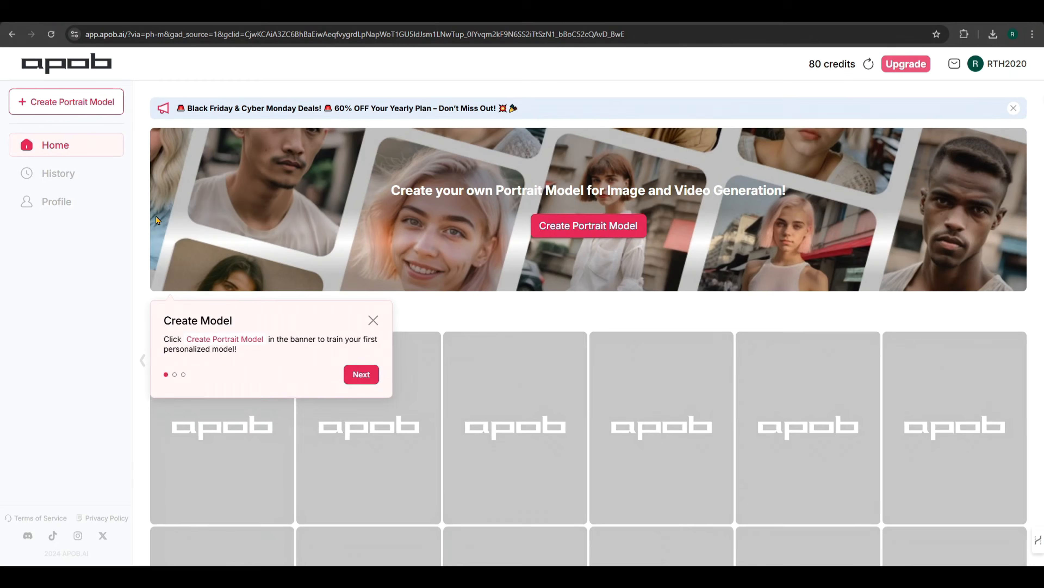
pyautogui.click(373, 319)
pyautogui.scroll(-1, 994, 383)
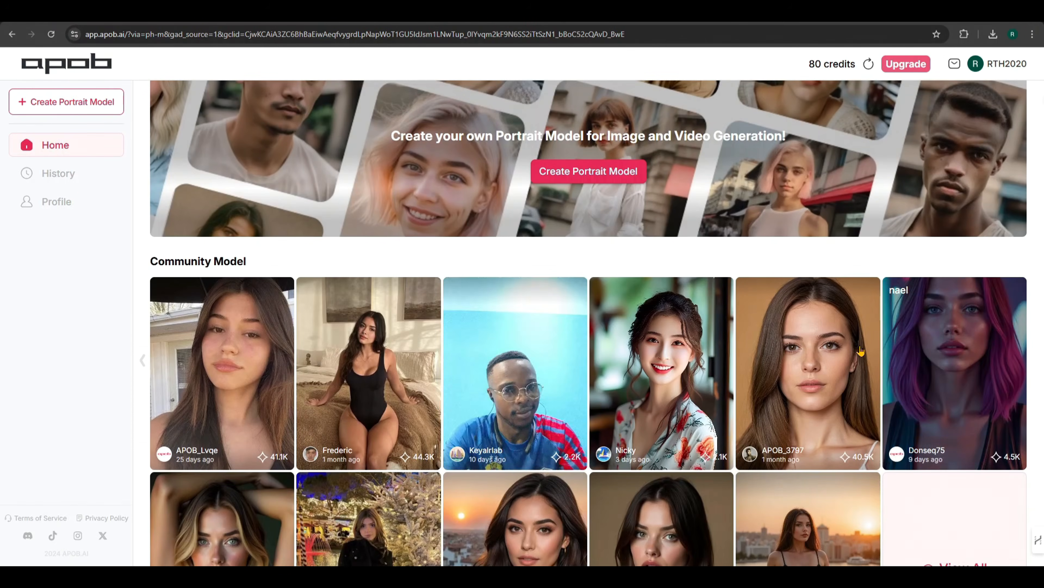
pyautogui.scroll(-1, 604, 348)
pyautogui.scroll(-2, 603, 347)
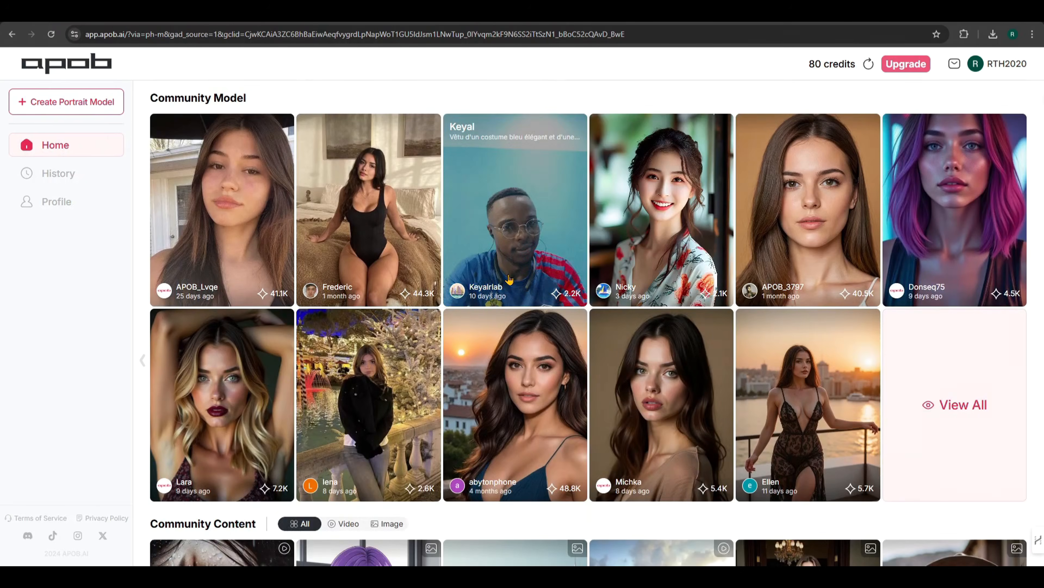
pyautogui.scroll(-5, 656, 253)
pyautogui.scroll(-2, 657, 253)
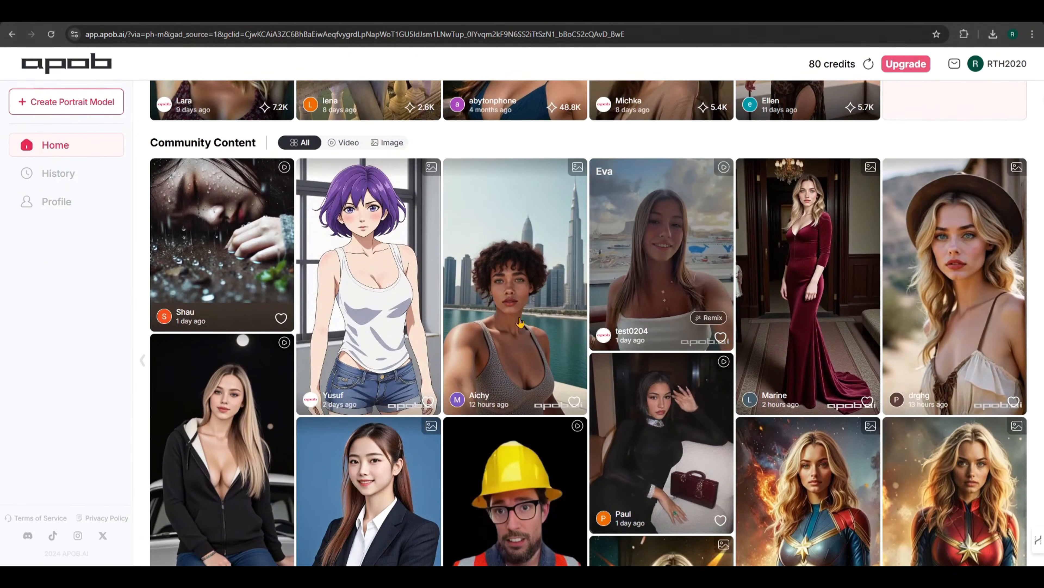
pyautogui.scroll(-6, 753, 202)
pyautogui.scroll(-8, 753, 202)
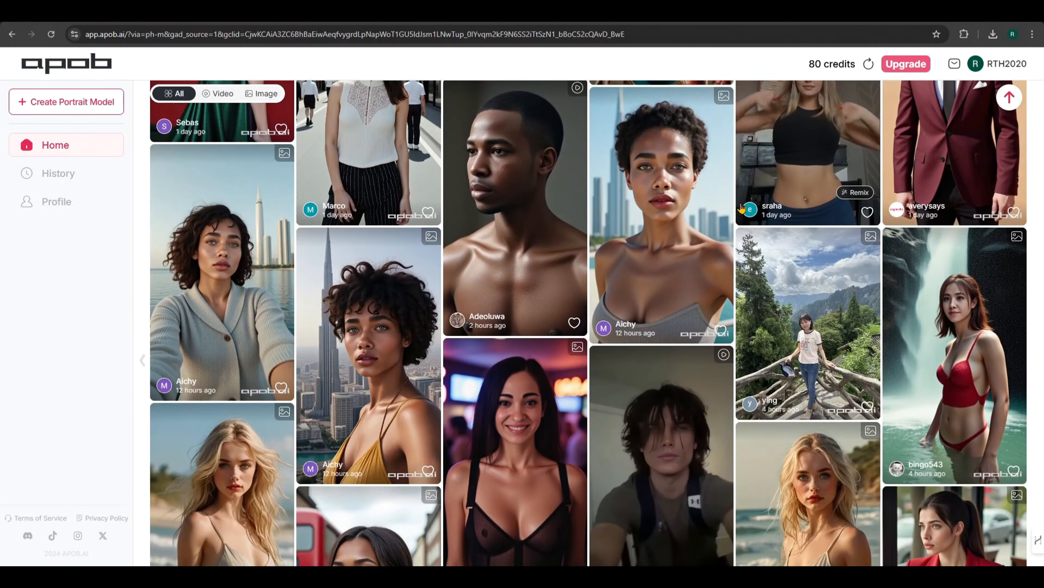
pyautogui.scroll(-8, 575, 246)
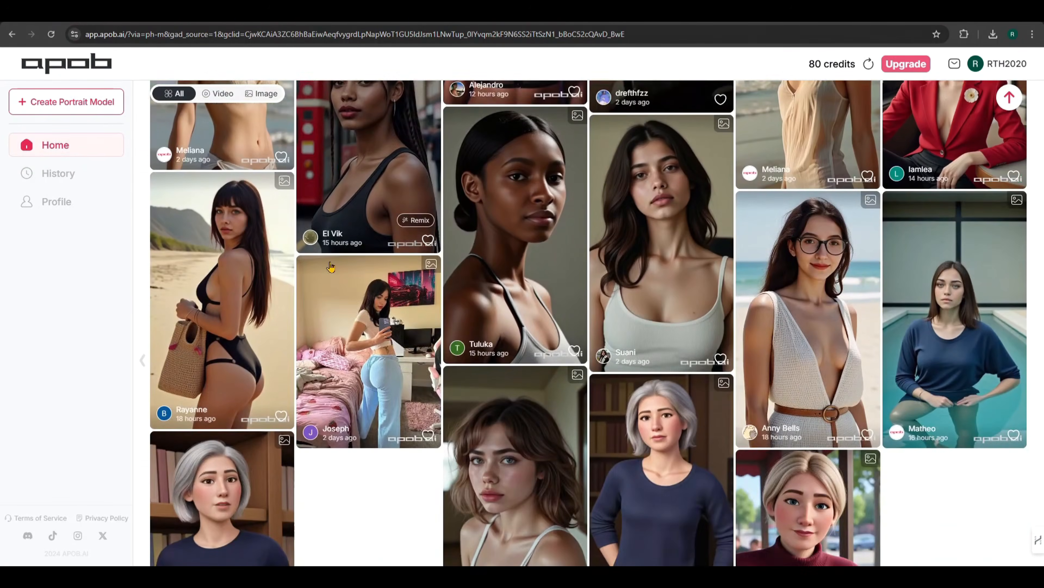
pyautogui.scroll(-4, 380, 298)
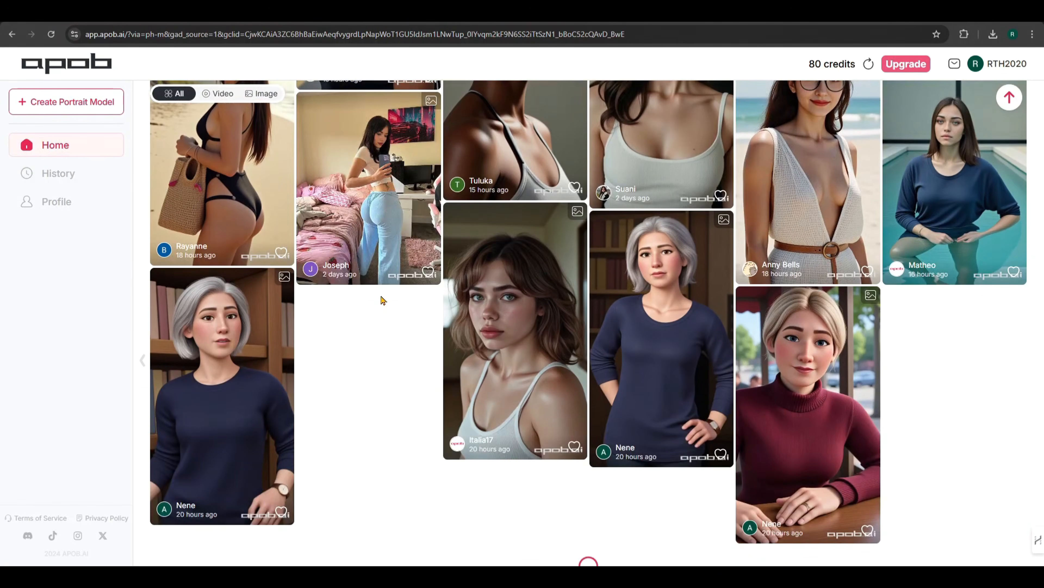
# Step: Open the community image of the woman with glasses on a beach and start a Remix of it
pyautogui.scroll(1, 620, 222)
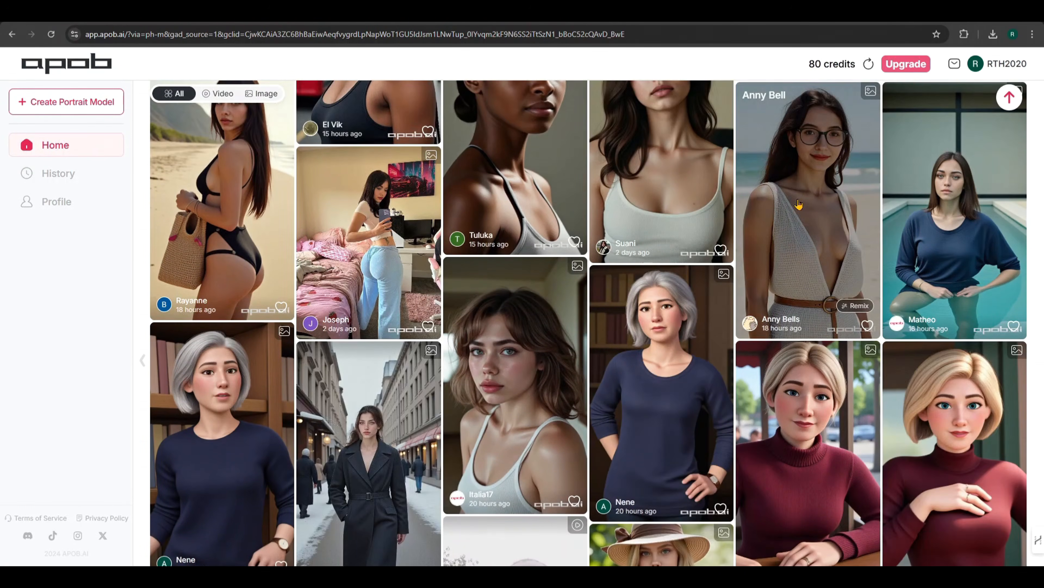
pyautogui.scroll(2, 795, 205)
pyautogui.click(803, 269)
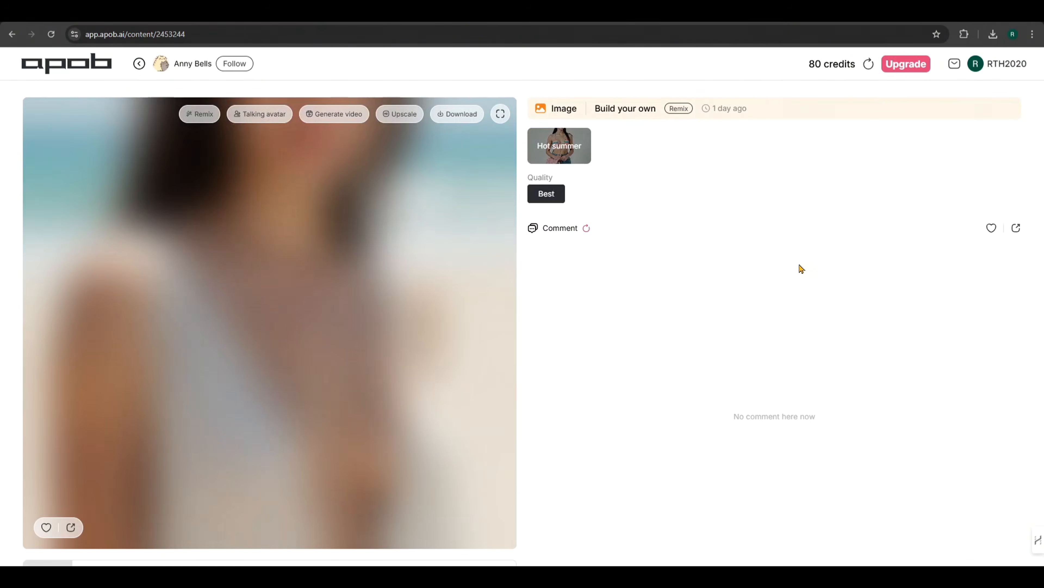
pyautogui.click(203, 117)
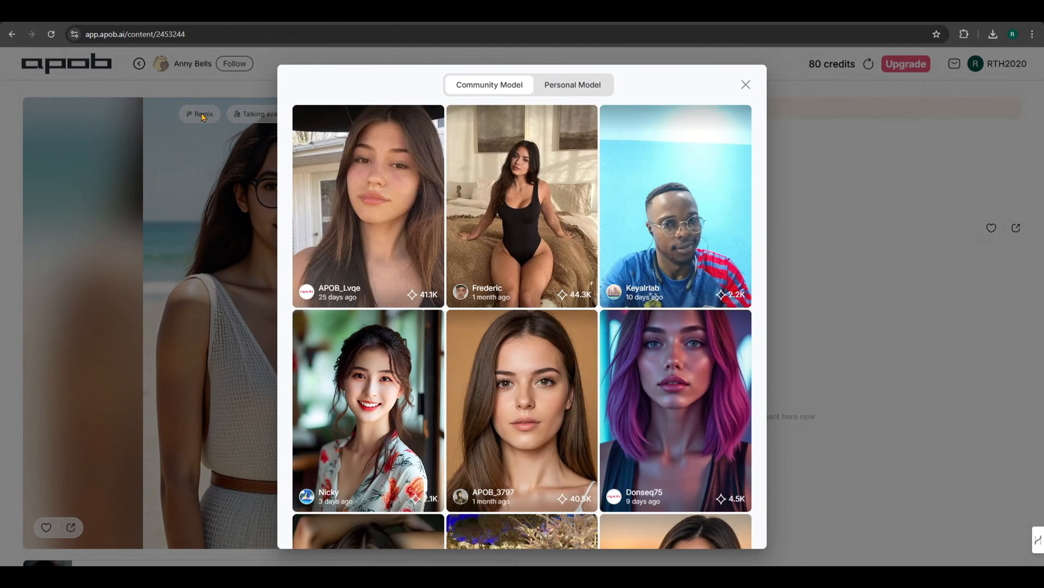
# Step: Choose the community model with short black curly hair and red lipstick for the Remix
pyautogui.scroll(-10, 506, 252)
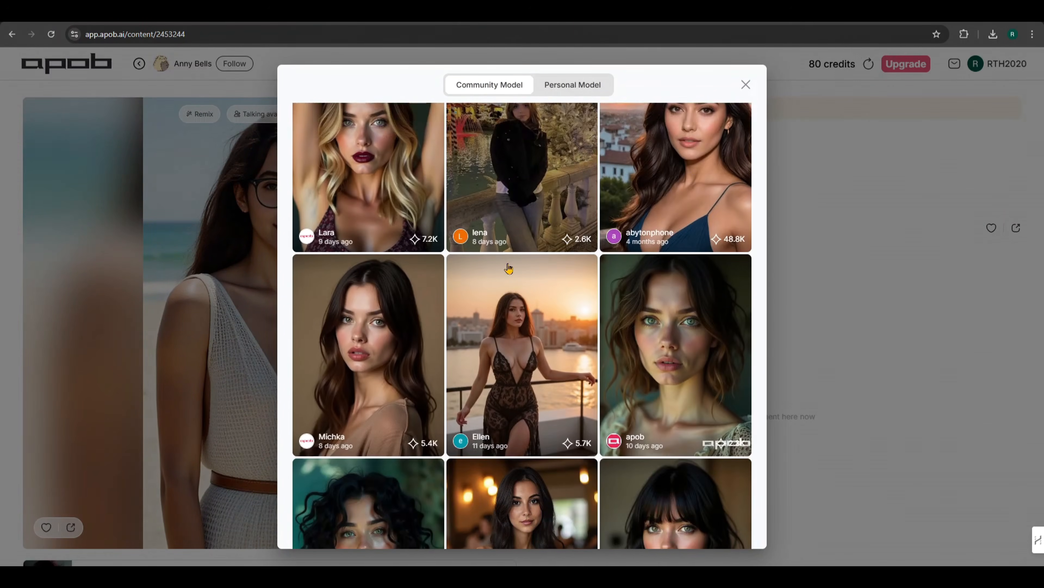
pyautogui.scroll(-3, 509, 268)
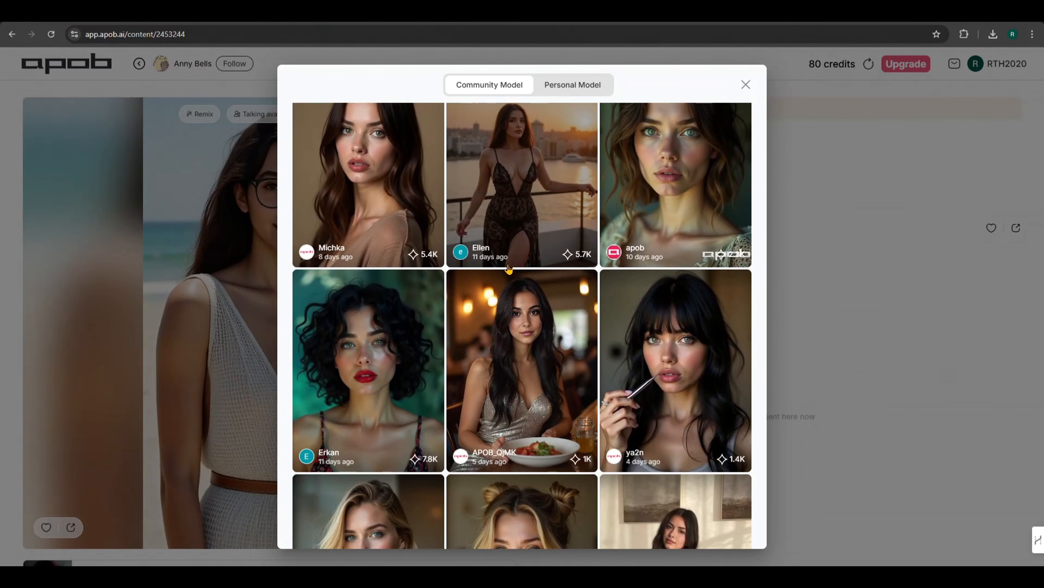
pyautogui.scroll(-8, 509, 268)
pyautogui.scroll(5, 398, 257)
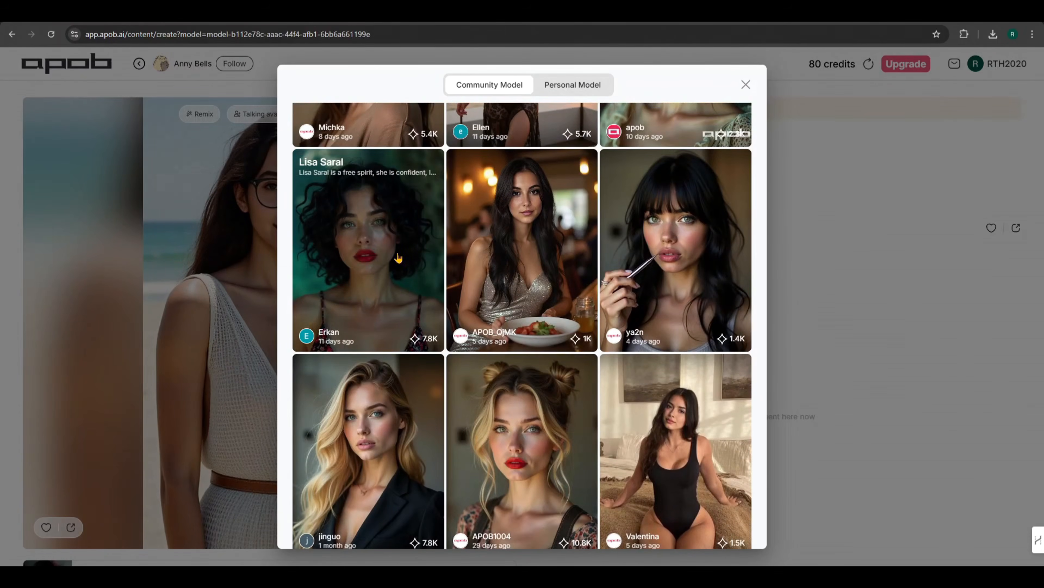
pyautogui.click(397, 257)
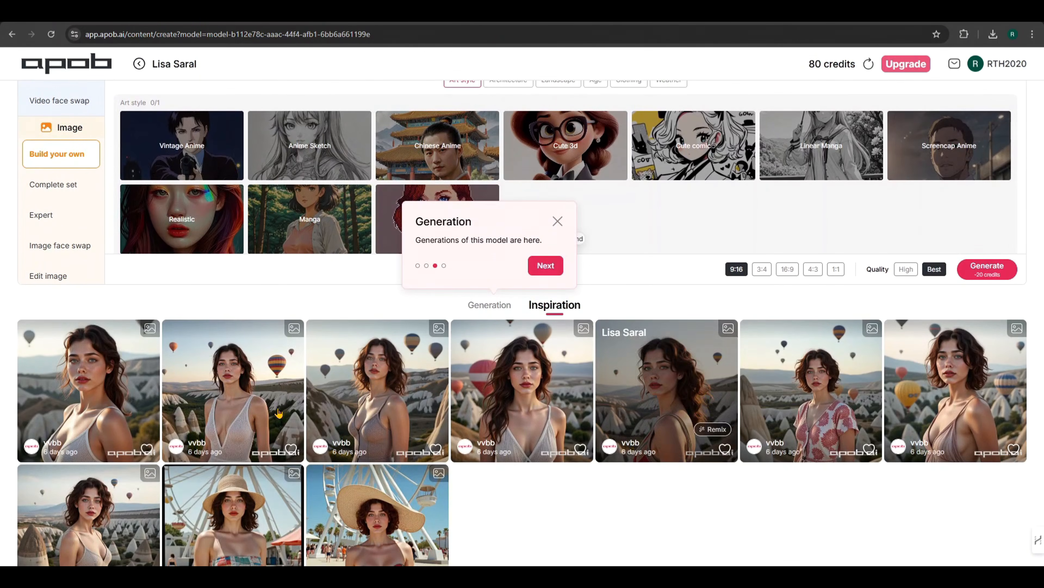
# Step: Examine the Inspiration gallery of images made with the chosen model
pyautogui.scroll(-3, 400, 359)
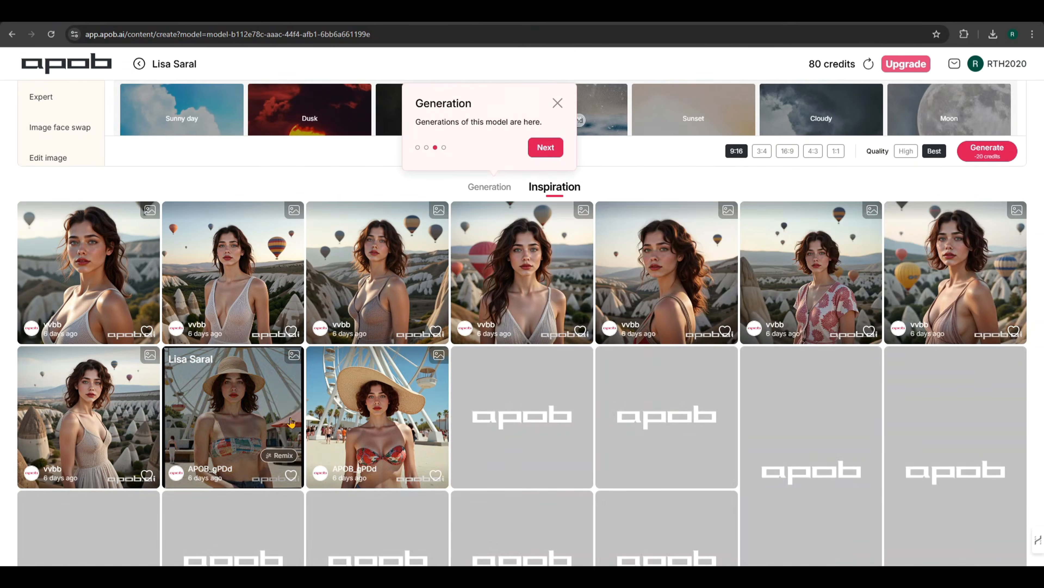
pyautogui.scroll(-3, 807, 377)
pyautogui.scroll(-8, 807, 378)
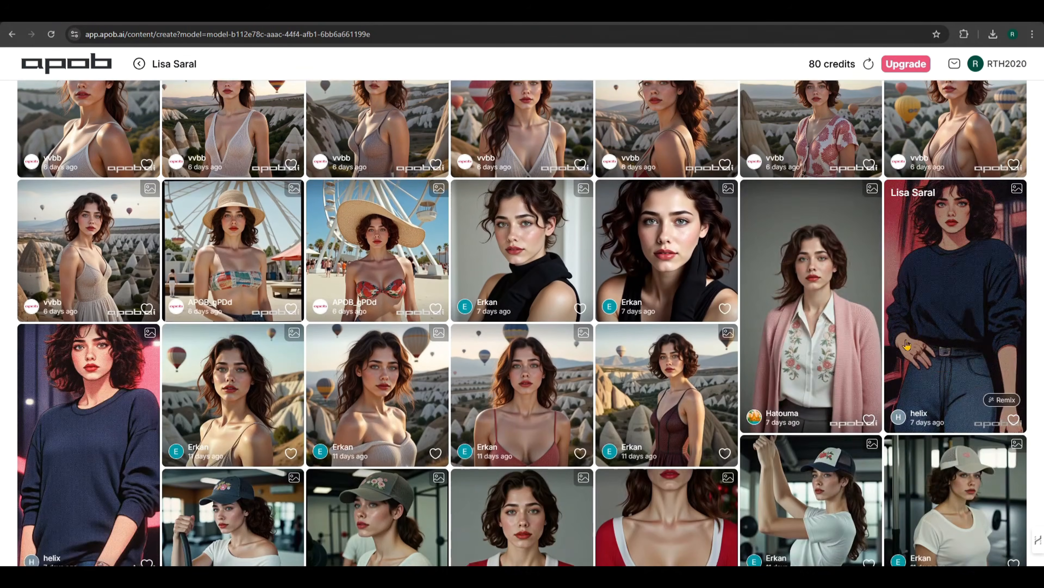
pyautogui.scroll(-3, 373, 410)
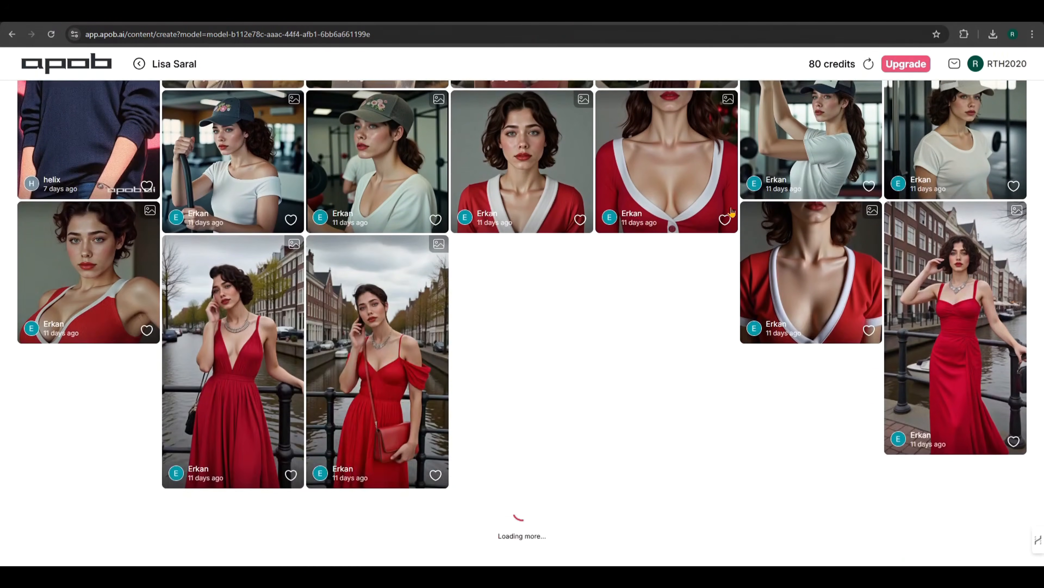
pyautogui.scroll(6, 925, 268)
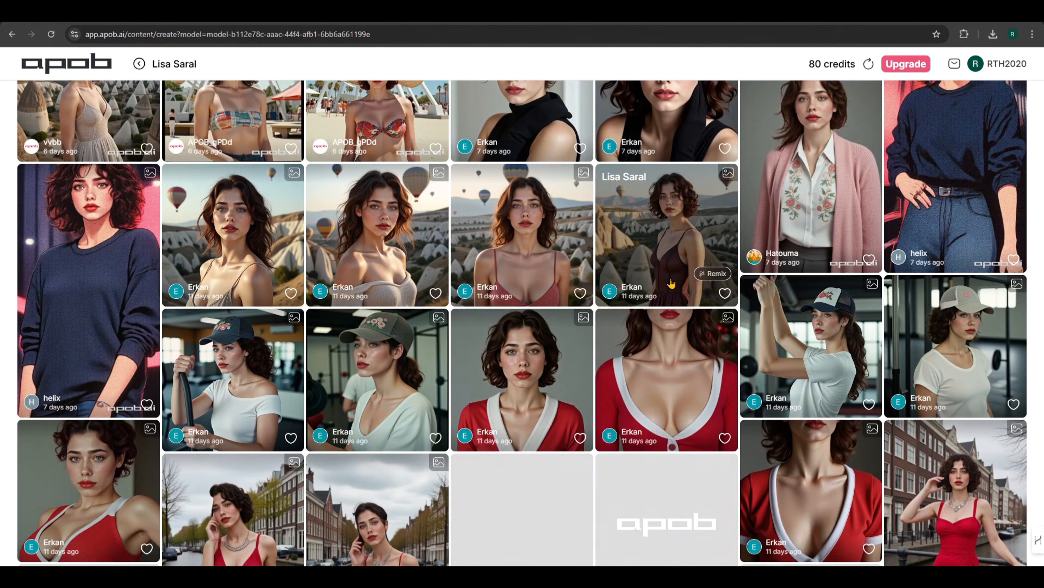
# Step: Compare the character's face across the hot-air balloon, beach and portrait images in the model's gallery
pyautogui.scroll(6, 670, 286)
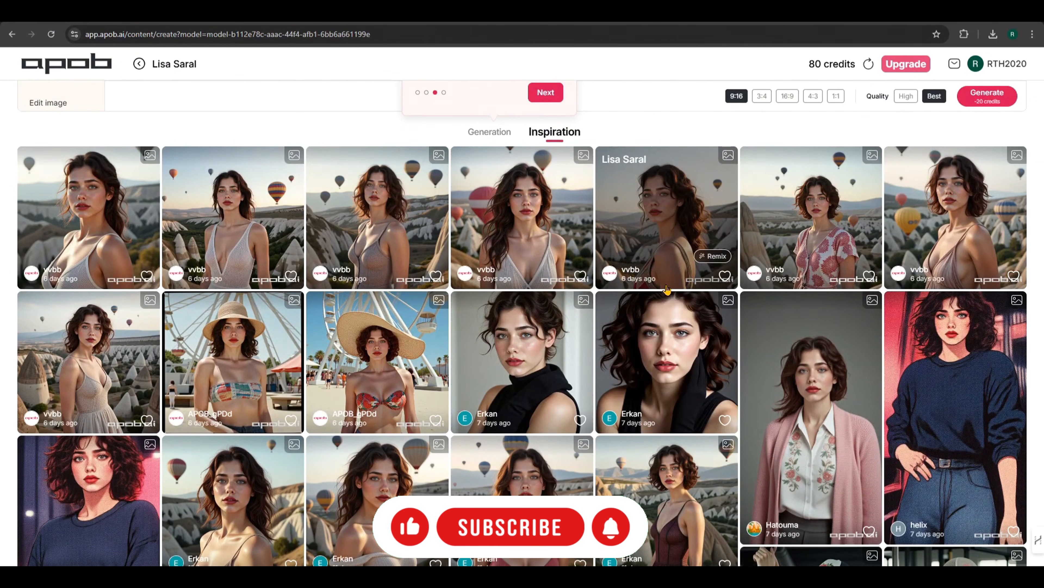
pyautogui.scroll(1, 667, 290)
pyautogui.scroll(-2, 666, 290)
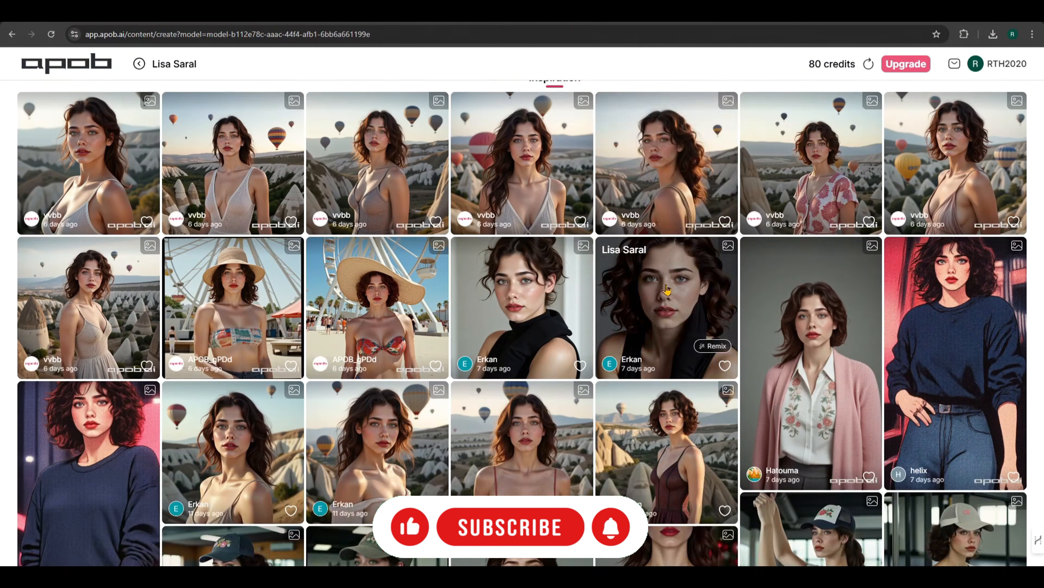
pyautogui.scroll(1, 665, 289)
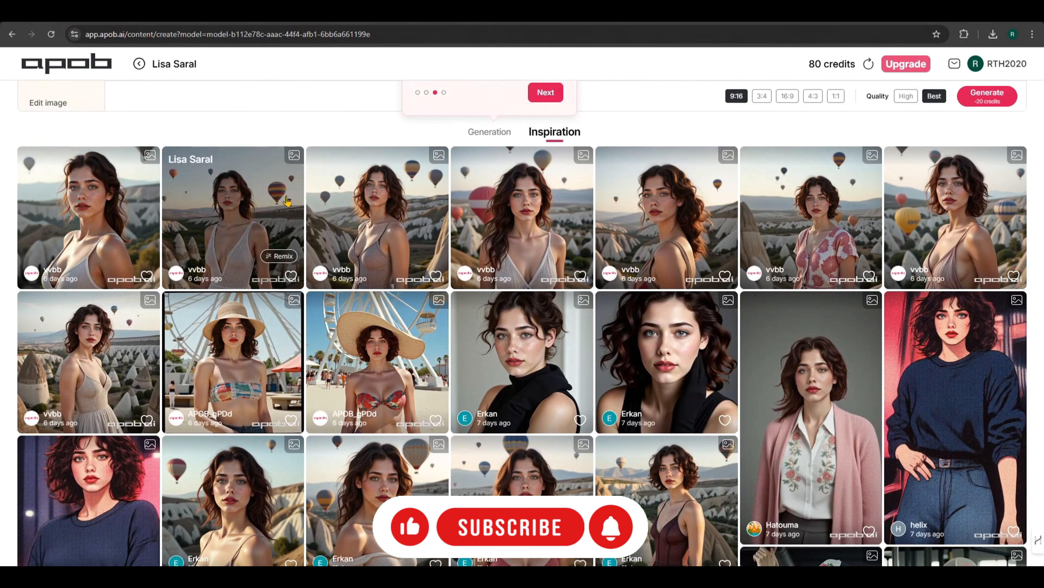
pyautogui.scroll(-1, 927, 232)
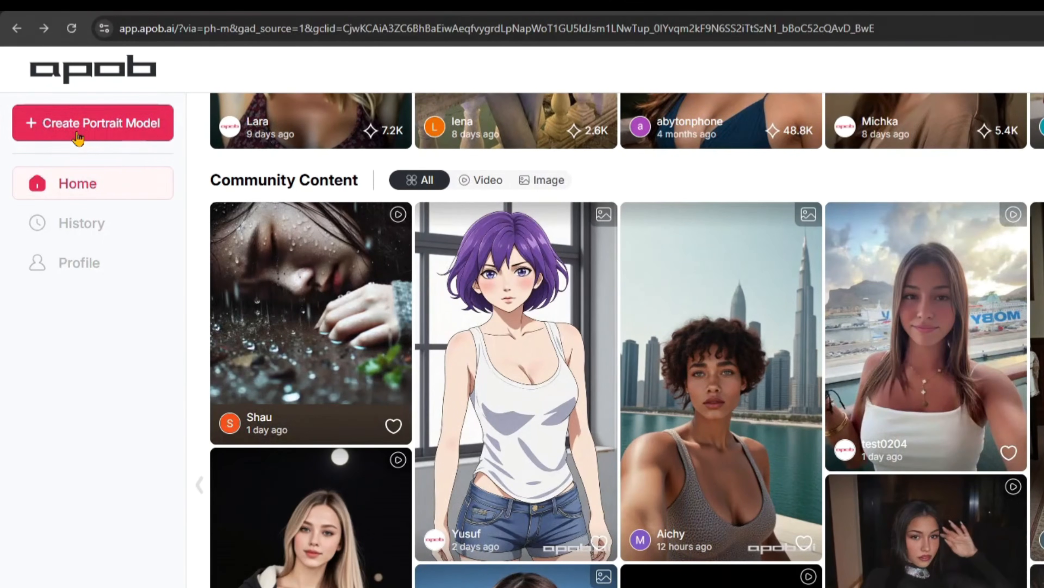
# Step: Start a new portrait model and upload the Leonardo image of the woman playing guitar as its reference image
pyautogui.click(83, 107)
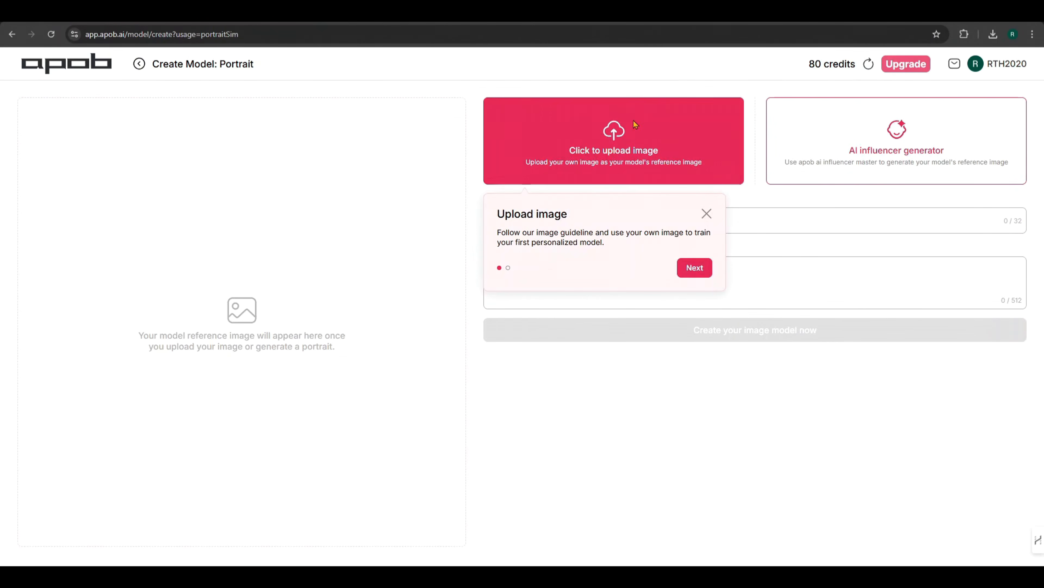
pyautogui.click(642, 130)
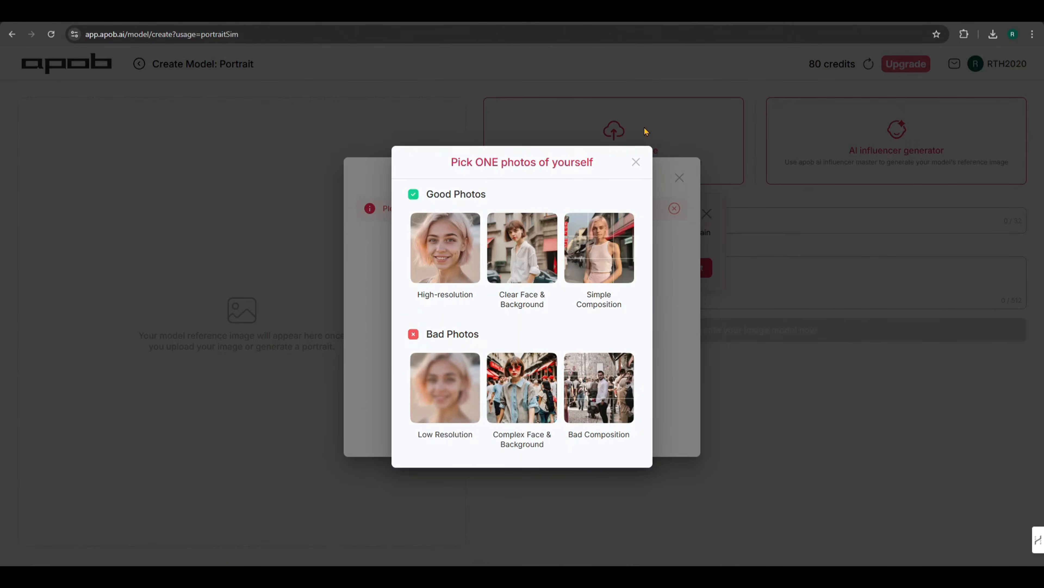
pyautogui.click(642, 167)
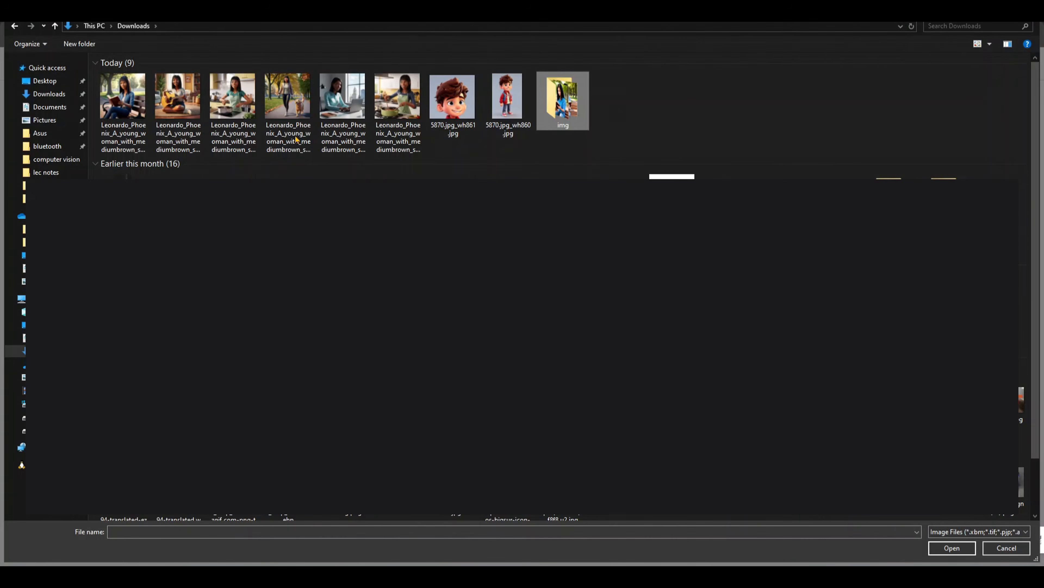
pyautogui.click(178, 95)
pyautogui.click(962, 549)
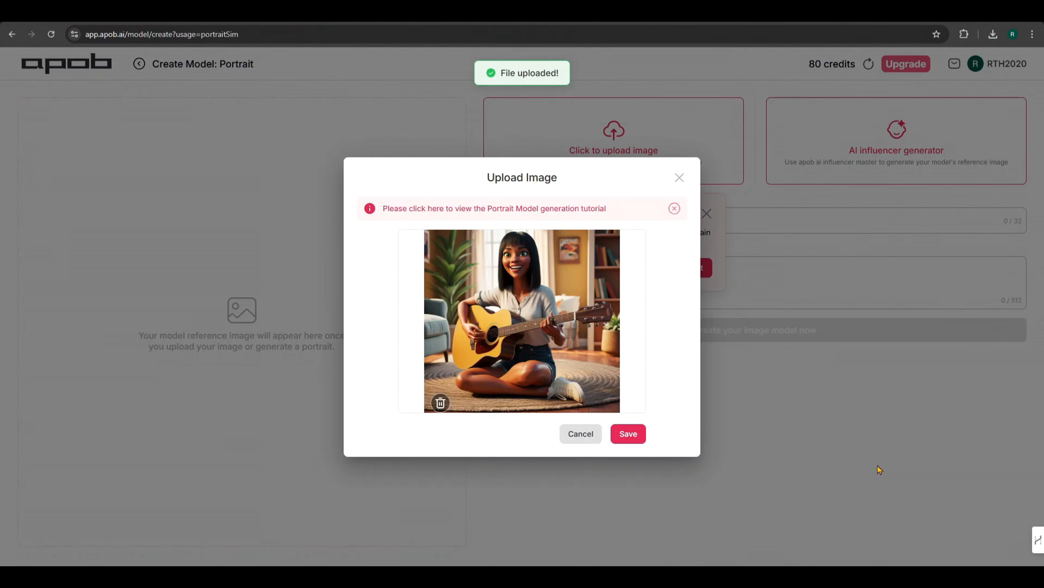
pyautogui.click(627, 437)
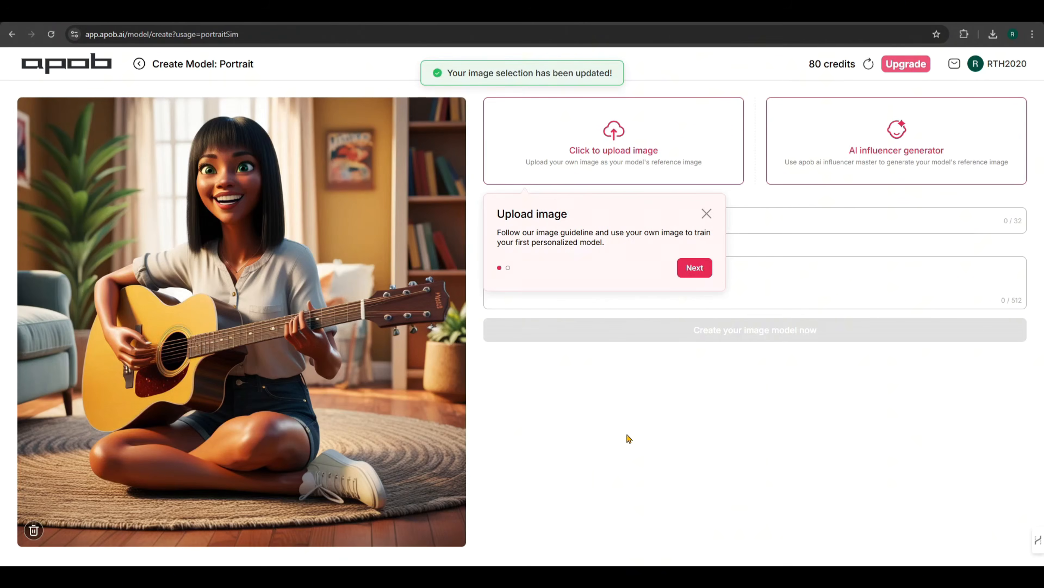
# Step: Name the model "cute black", describe it as "3d cartoon image of dark skin girl playing guitar", and create it
pyautogui.write('cuty black')
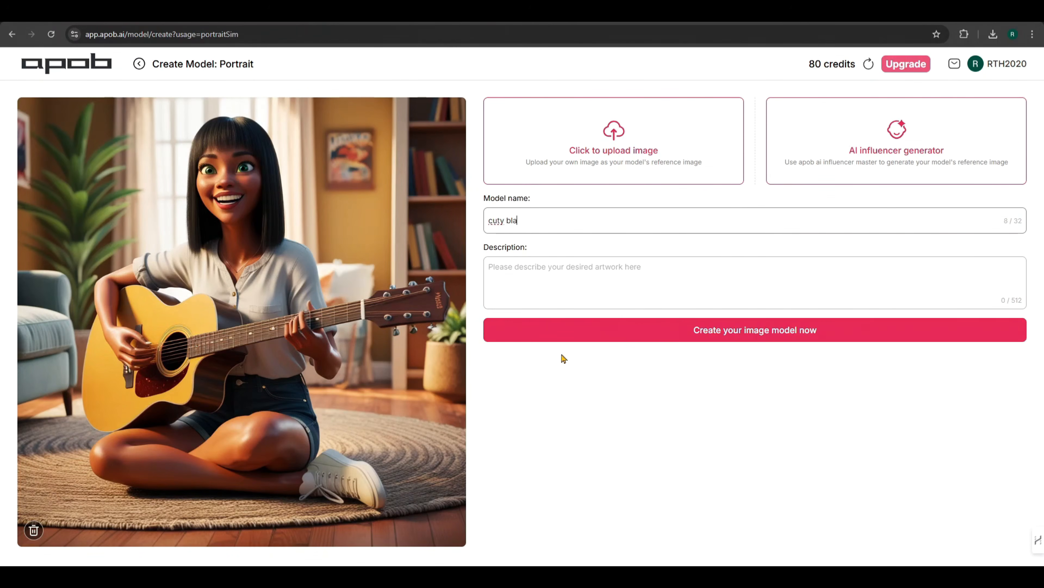
pyautogui.rightClick(499, 220)
pyautogui.click(515, 249)
pyautogui.click(548, 284)
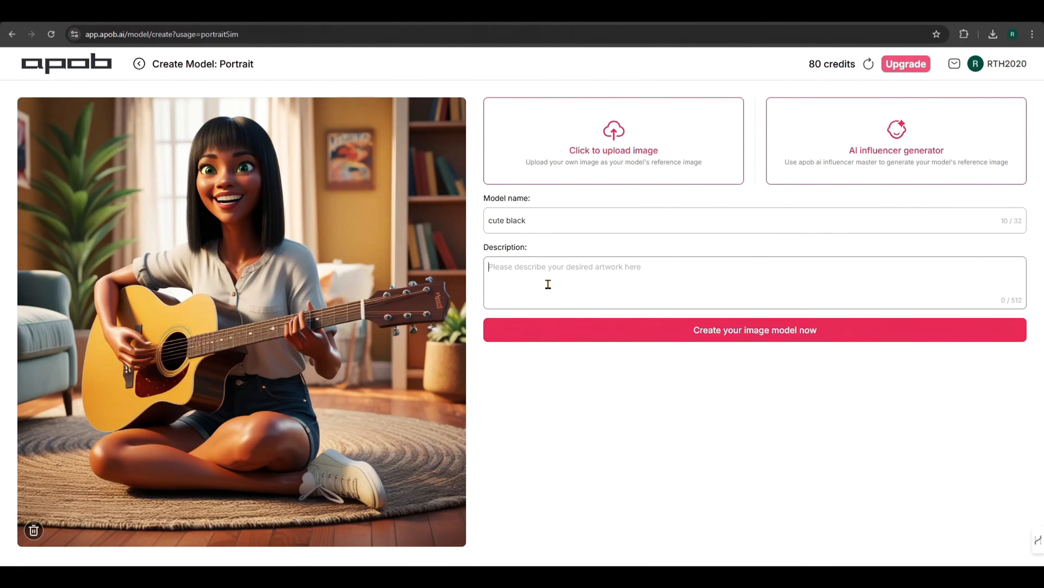
pyautogui.write('dark skin girl playing guitar')
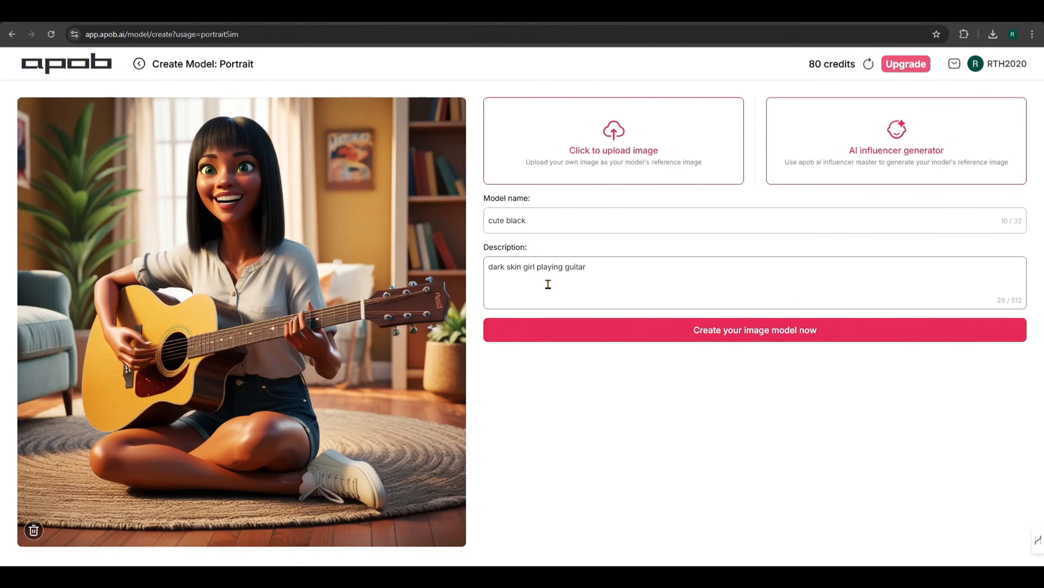
pyautogui.press('Home')
pyautogui.write('3d cartoon image of')
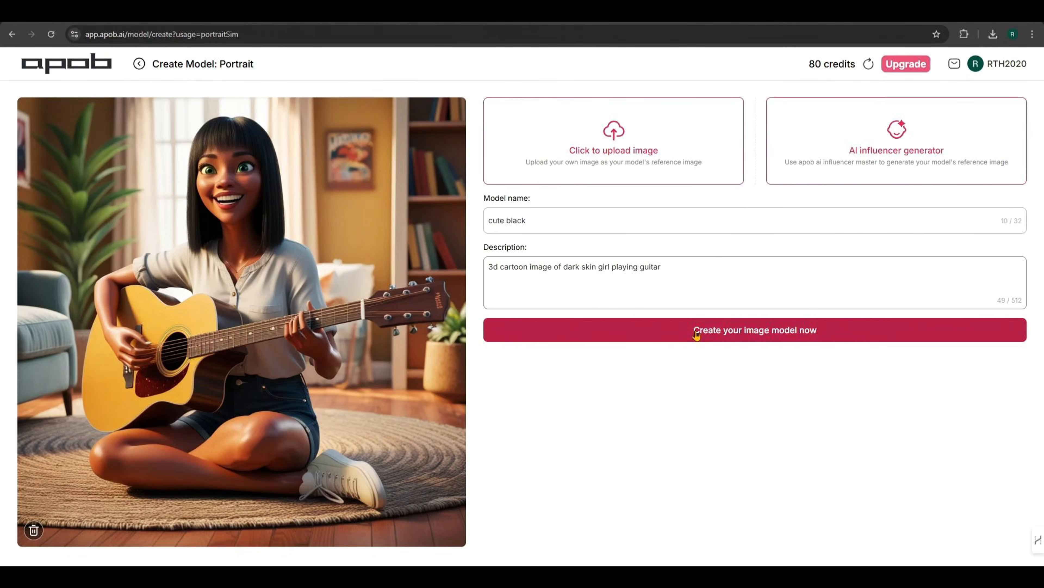
pyautogui.click(696, 335)
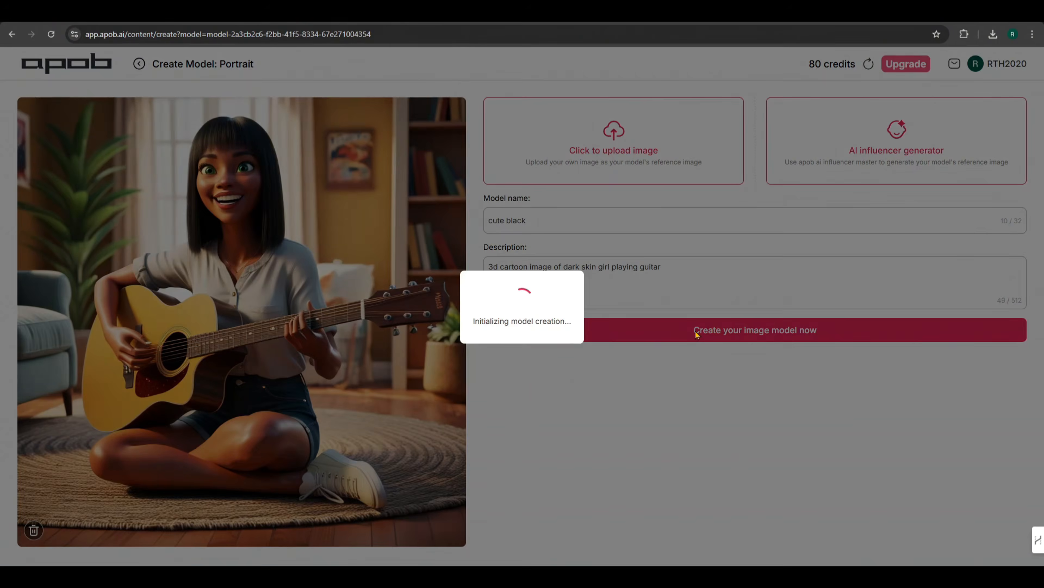
# Step: Return to the community content and start a Remix of the purple-haired anime girl in a white tank top
pyautogui.click(13, 37)
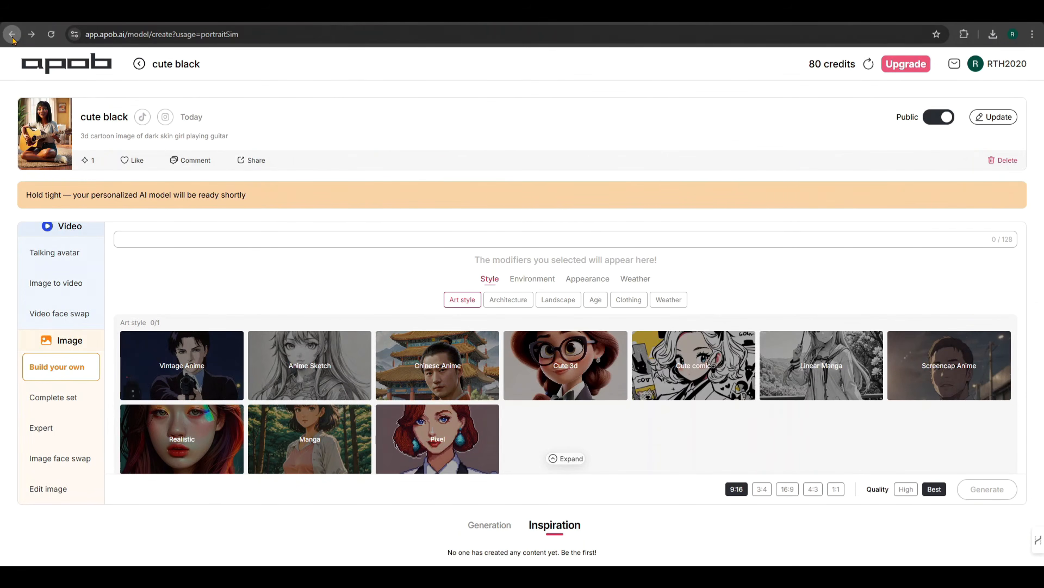
pyautogui.click(13, 37)
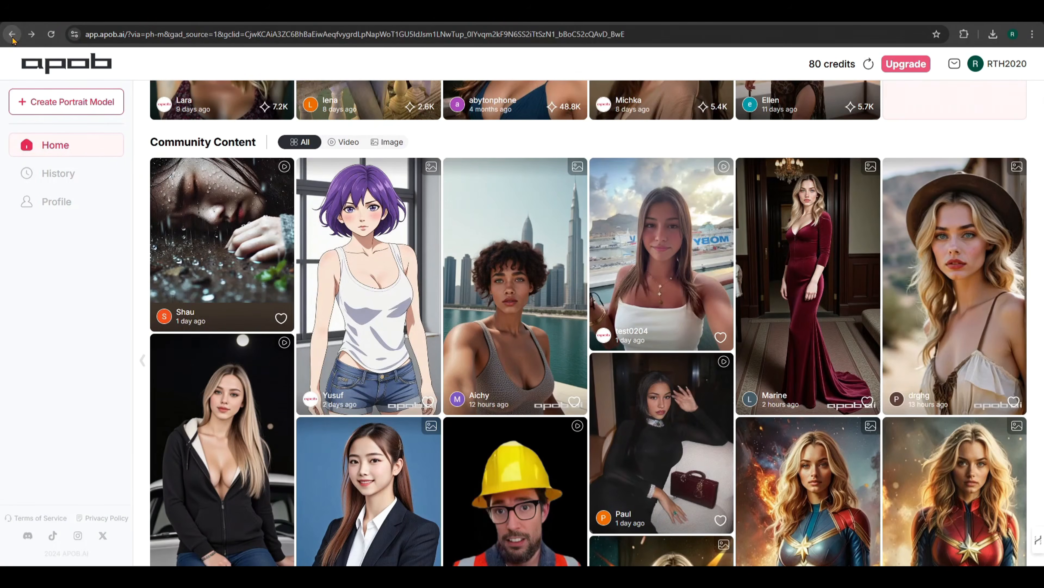
pyautogui.scroll(-4, 735, 300)
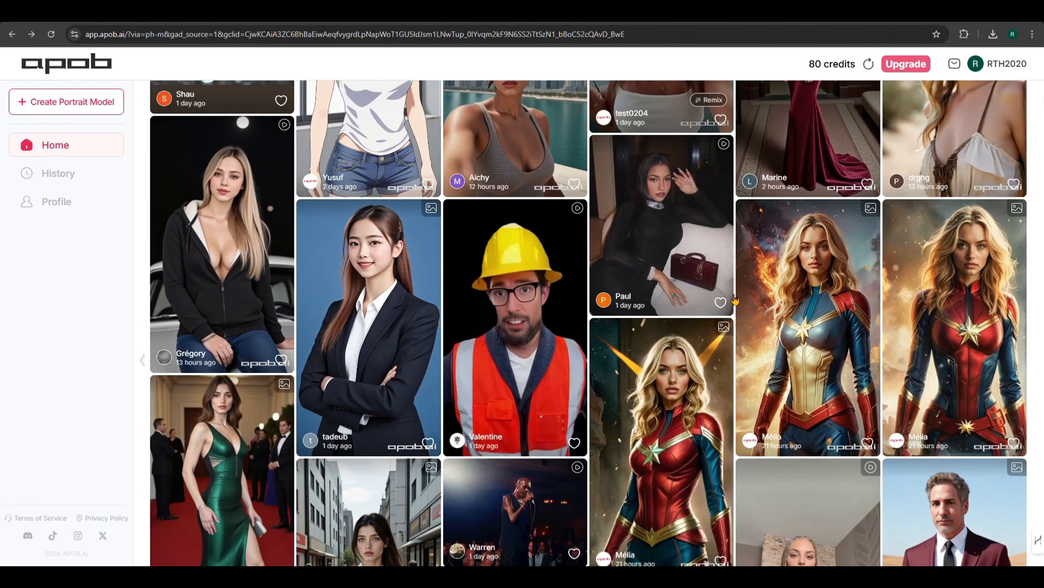
pyautogui.scroll(3, 735, 300)
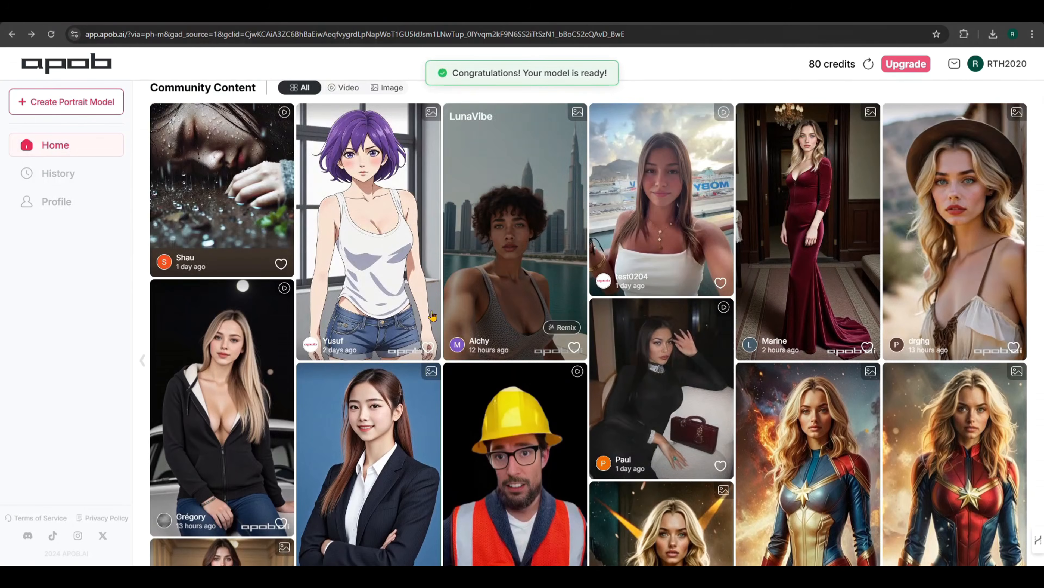
pyautogui.click(369, 245)
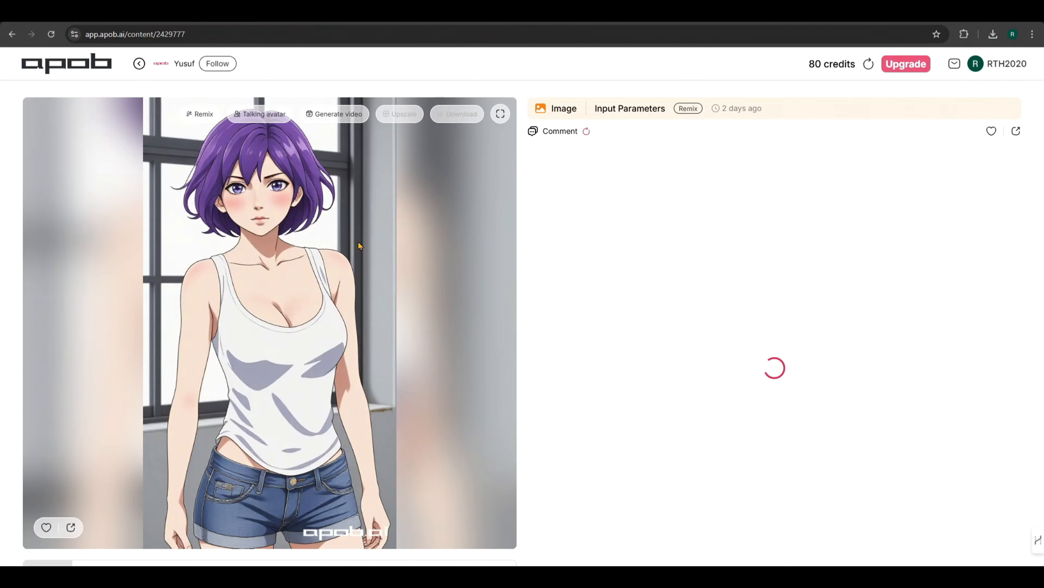
pyautogui.click(197, 112)
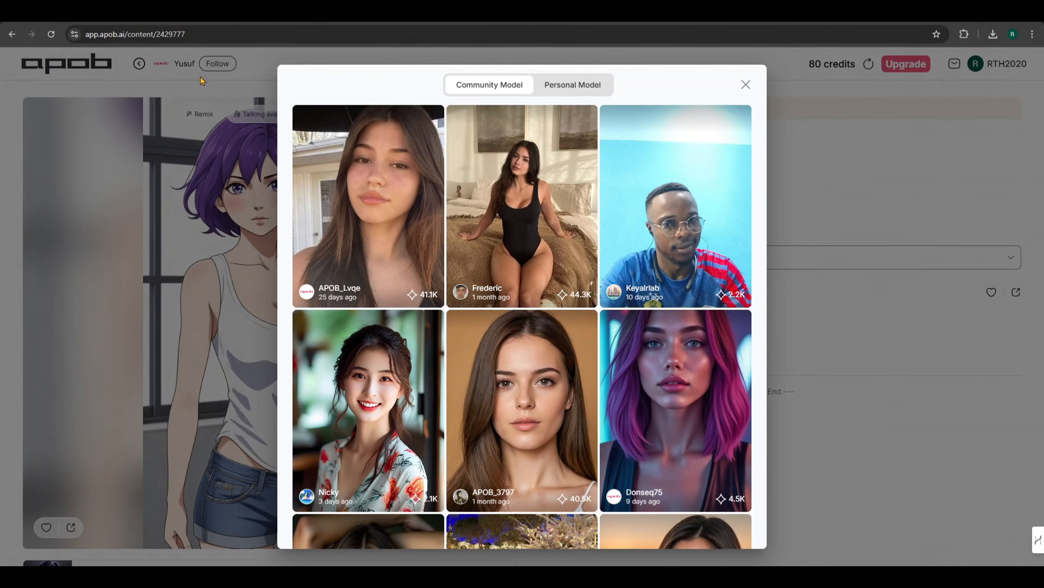
# Step: Choose the personal model "cute black" for the Remix and generate images with the Anime set
pyautogui.click(589, 93)
pyautogui.click(354, 183)
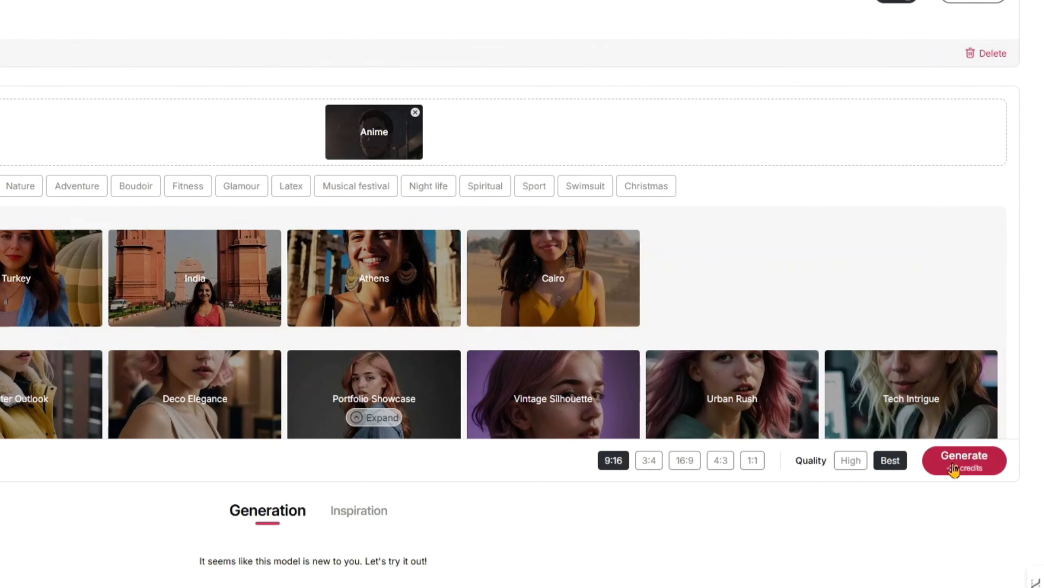
pyautogui.click(954, 469)
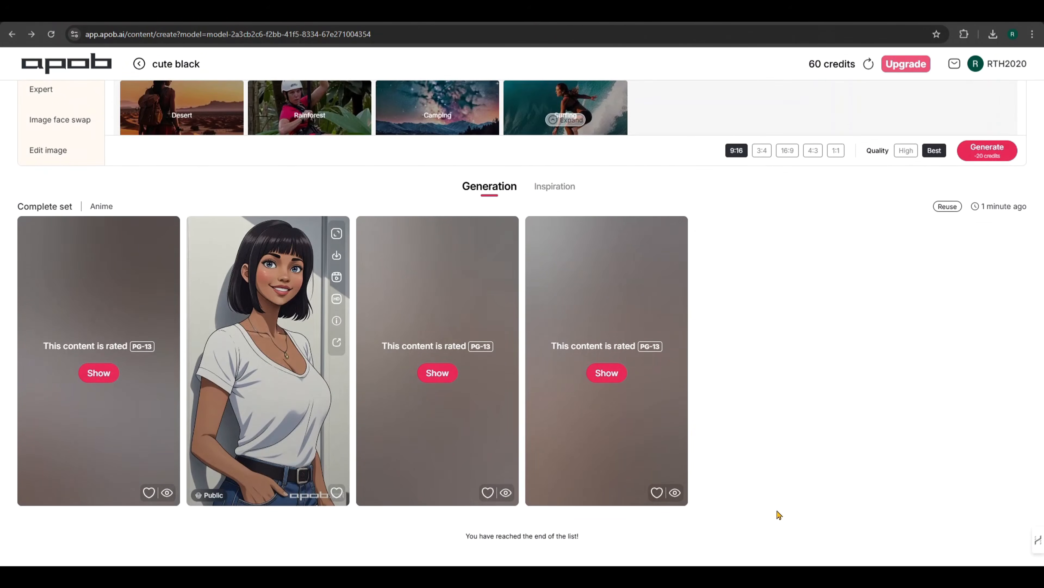
# Step: Reveal the three hidden PG-13 images and download the generated image of the woman in a white T-shirt and jeans
pyautogui.click(94, 367)
pyautogui.click(439, 375)
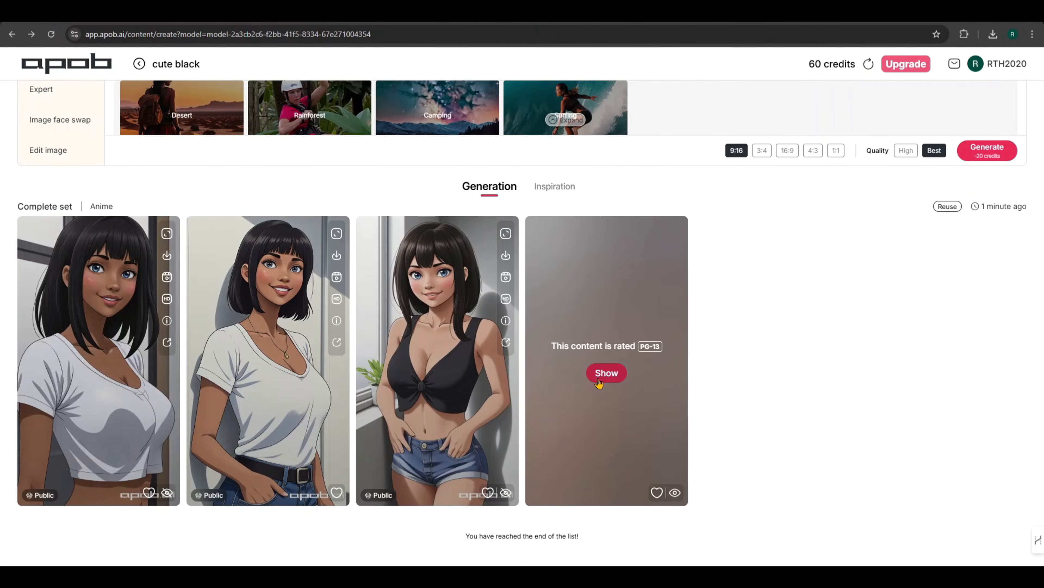
pyautogui.click(601, 382)
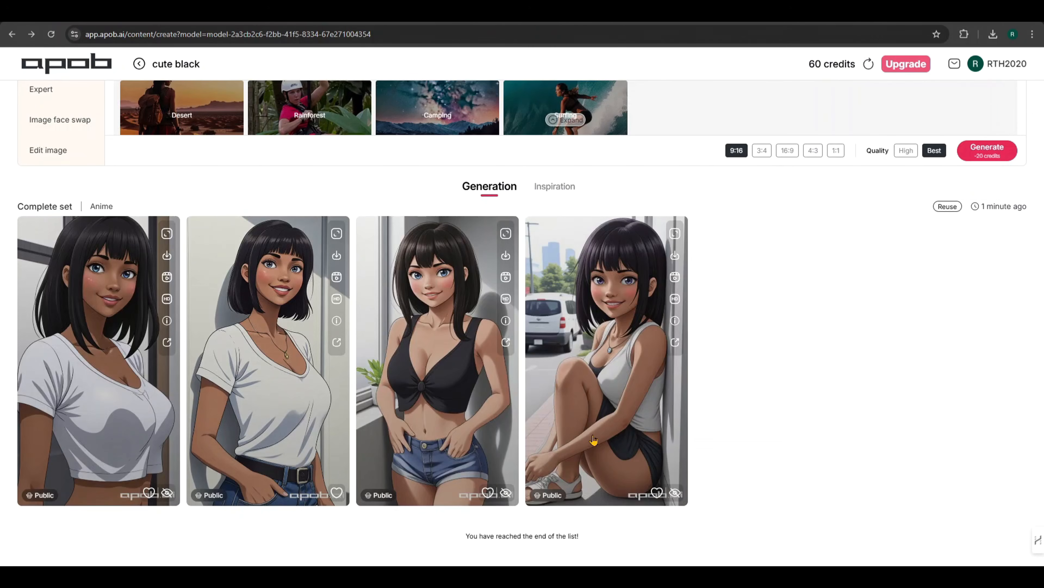
pyautogui.click(341, 257)
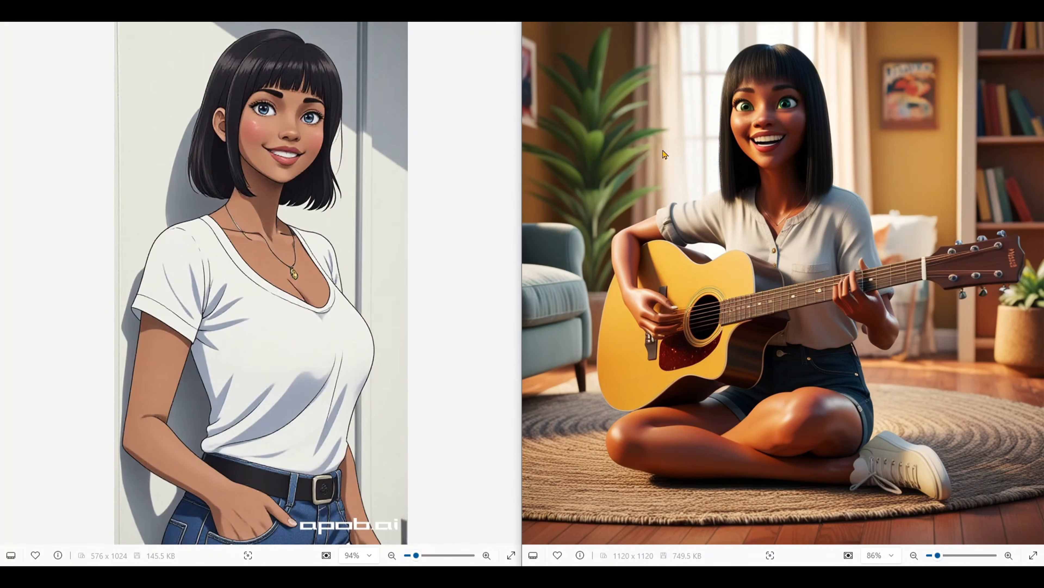
# Step: Compare the two white-top anime images with the original guitar image side by side in the image viewer
pyautogui.click(510, 284)
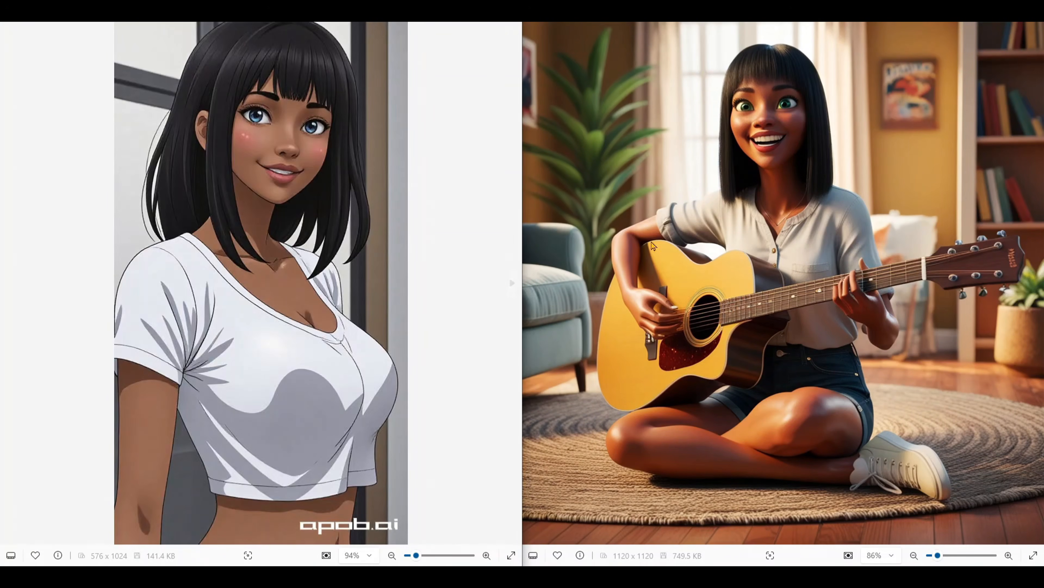
pyautogui.click(9, 282)
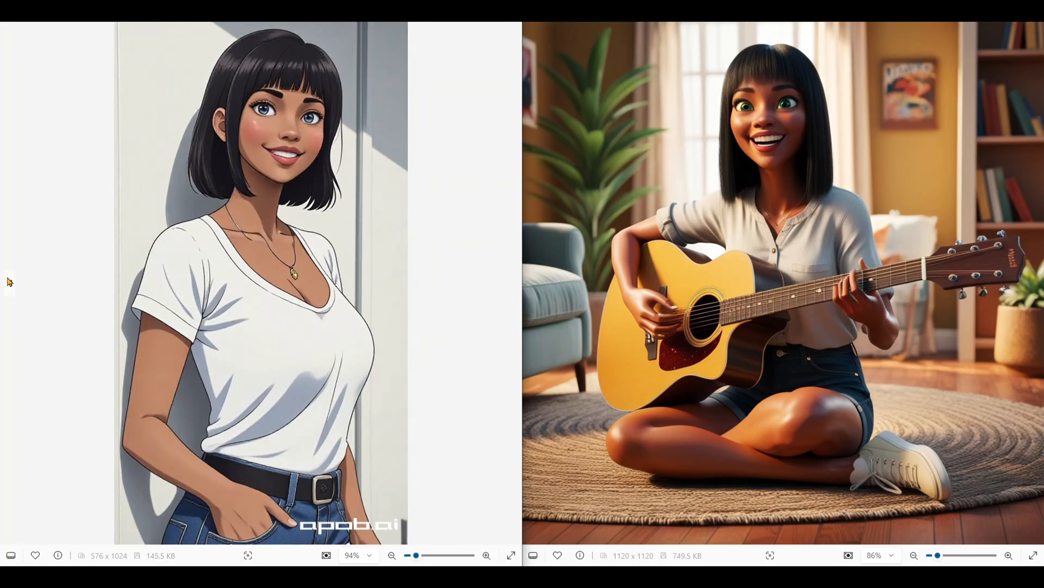
pyautogui.click(513, 282)
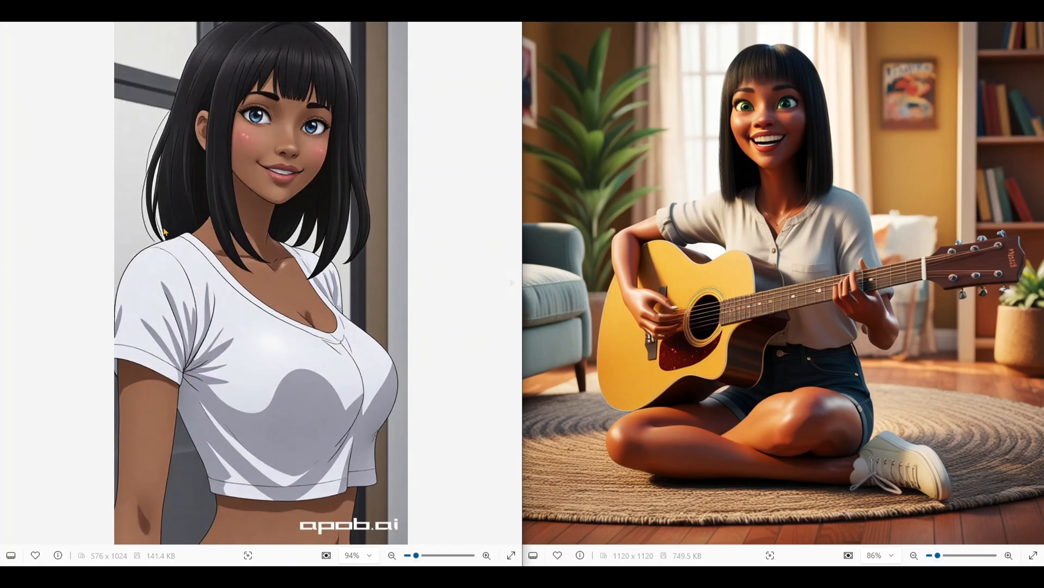
pyautogui.click(10, 282)
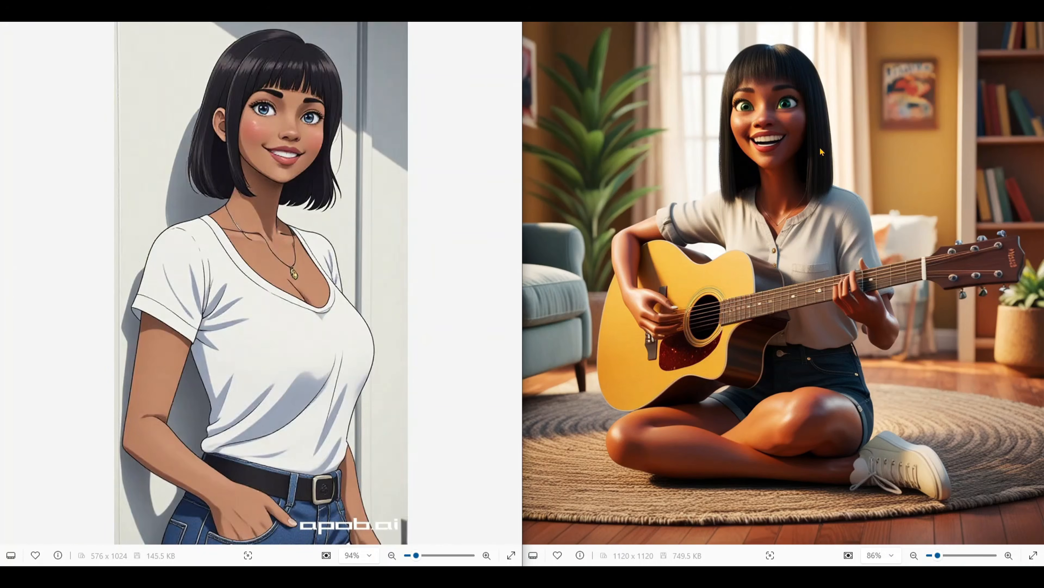